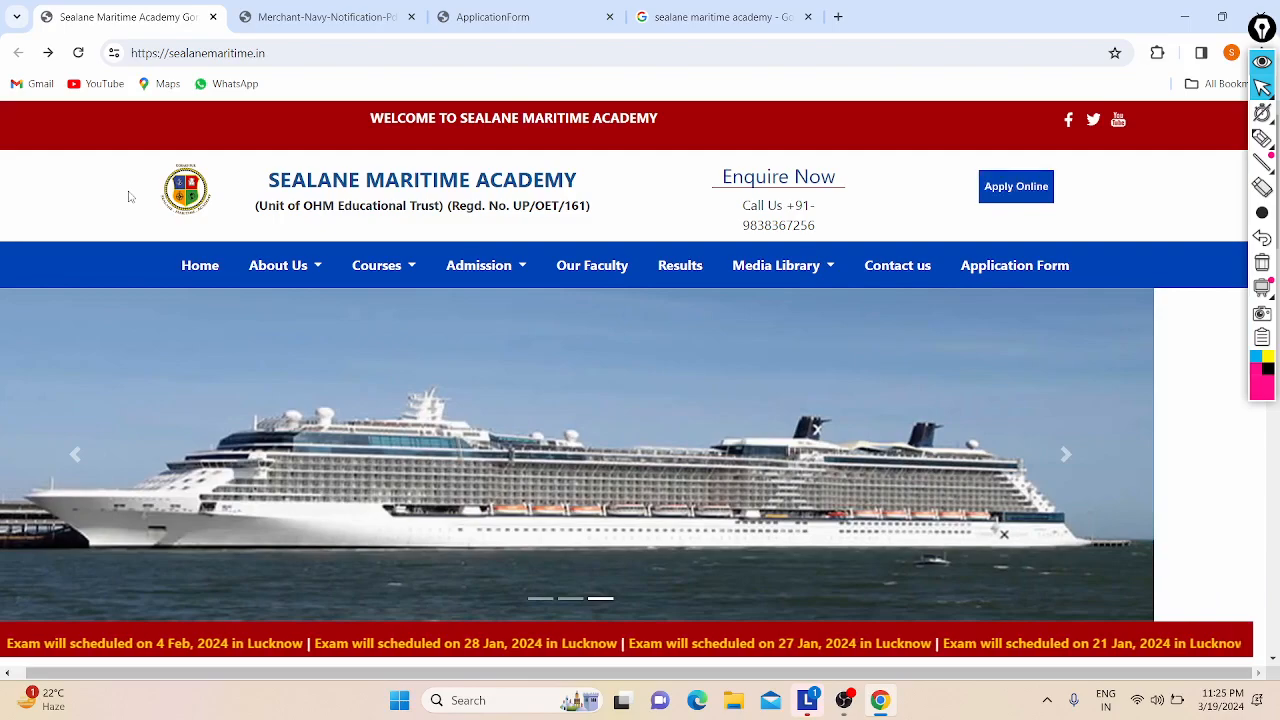
Step: Browse the academy homepage, then bring up the Merchant Navy notification PDF
scroll(128, 197, down, 8)
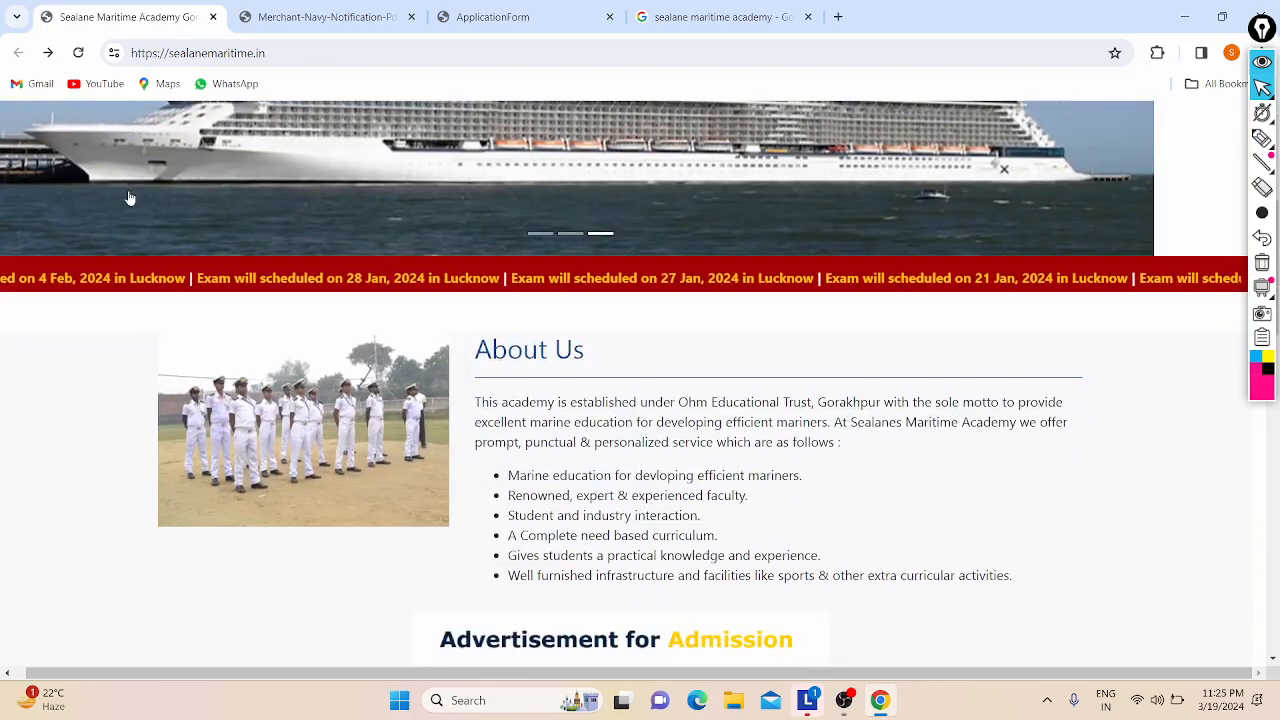
scroll(305, 430, down, 5)
scroll(303, 430, up, 13)
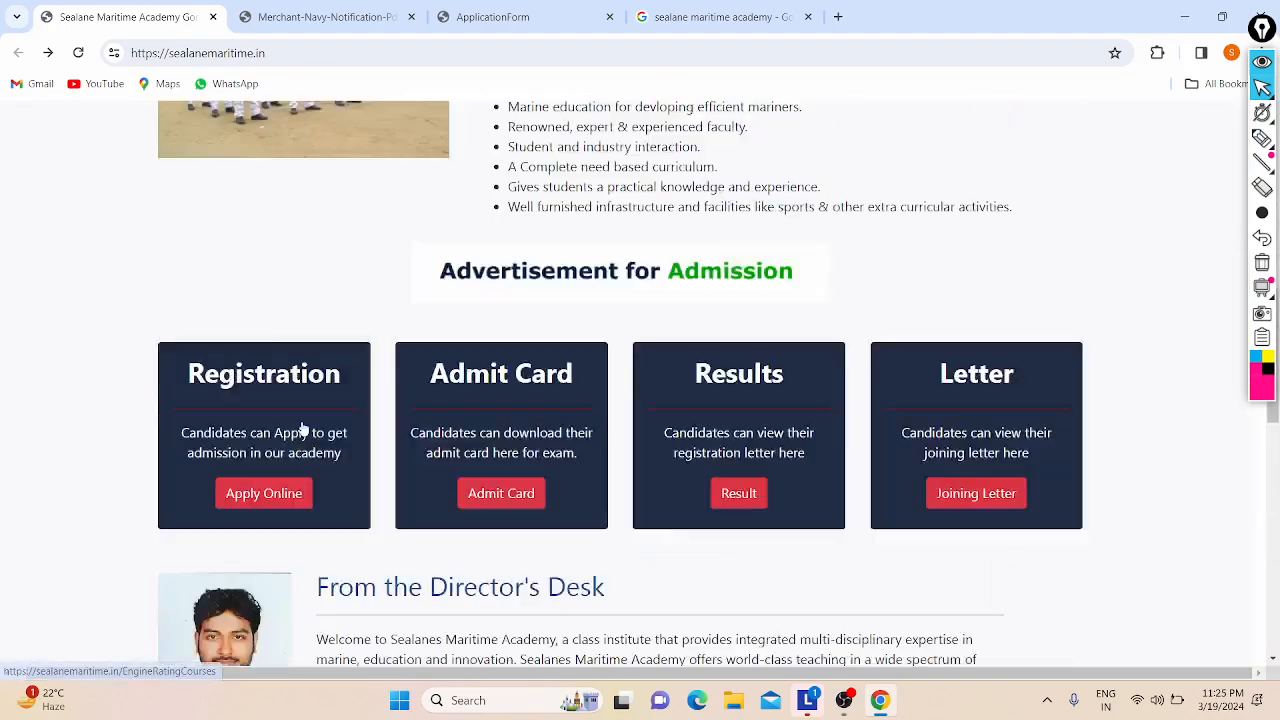
click(325, 17)
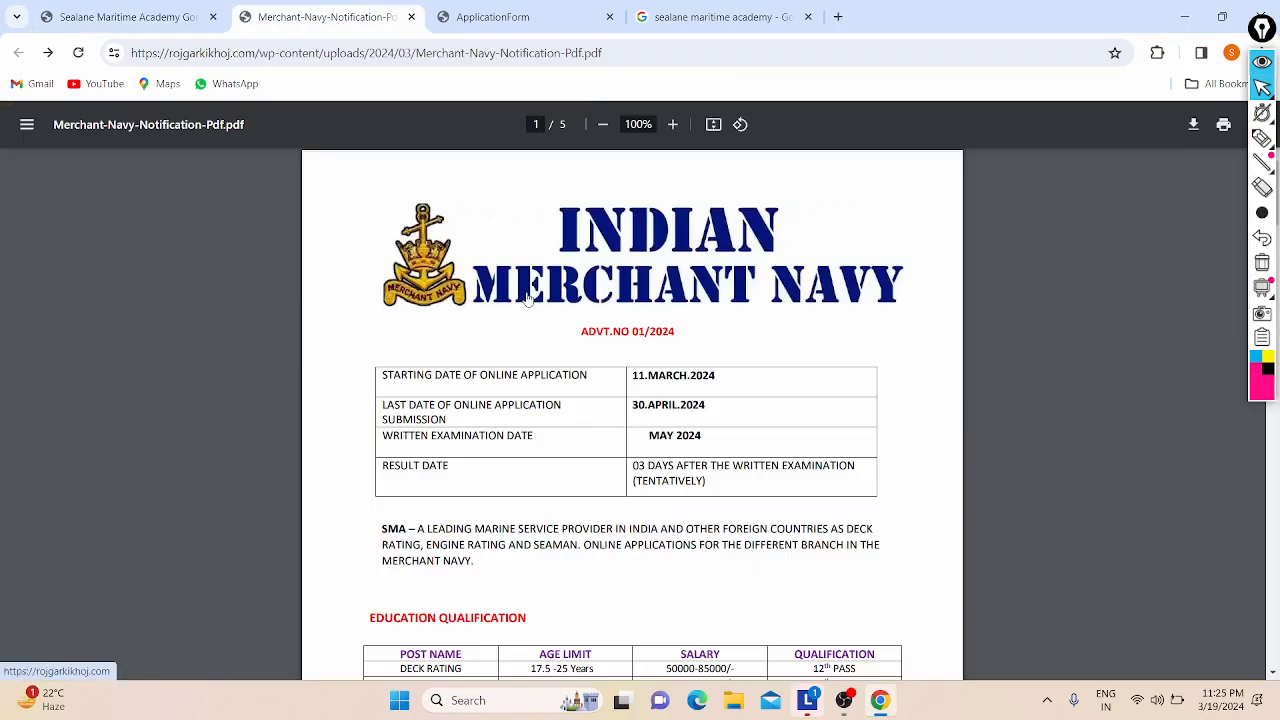
Step: Read the PDF's application dates and Education Qualification table, then return to the Google results
scroll(527, 298, up, 2)
scroll(455, 402, down, 4)
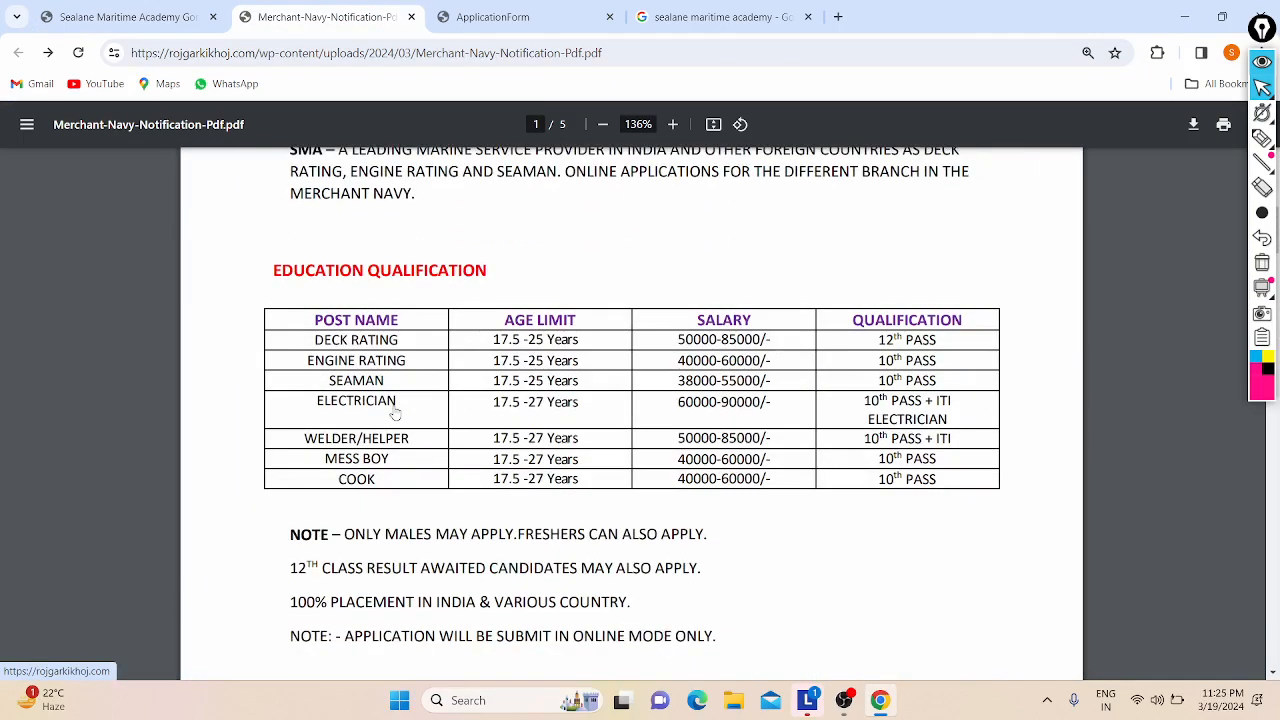
scroll(455, 402, up, 4)
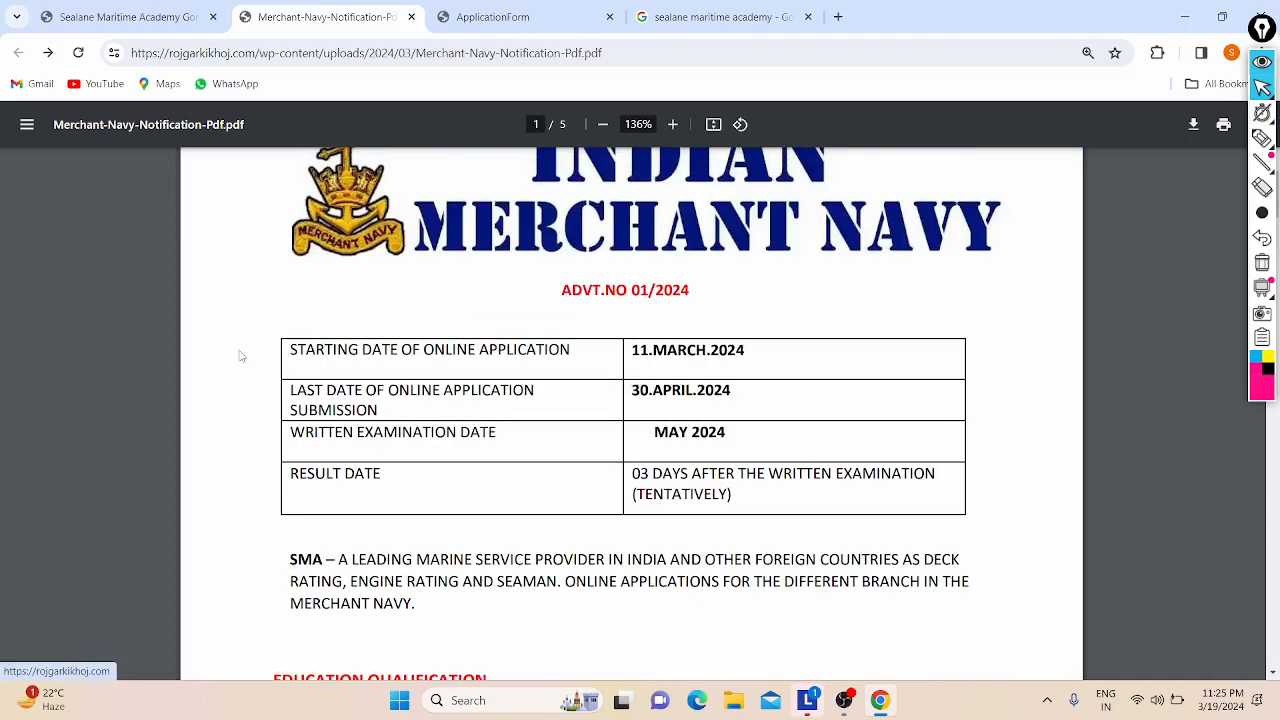
scroll(240, 356, down, 5)
scroll(240, 356, up, 1)
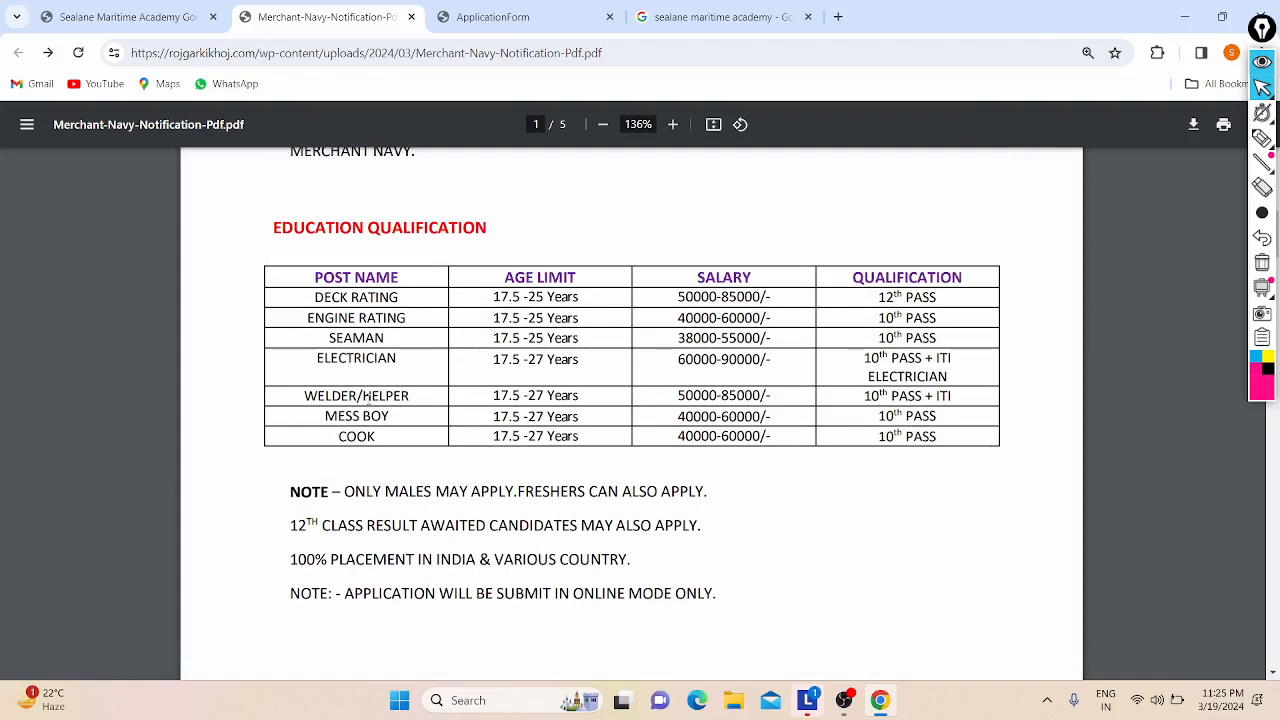
scroll(367, 397, down, 2)
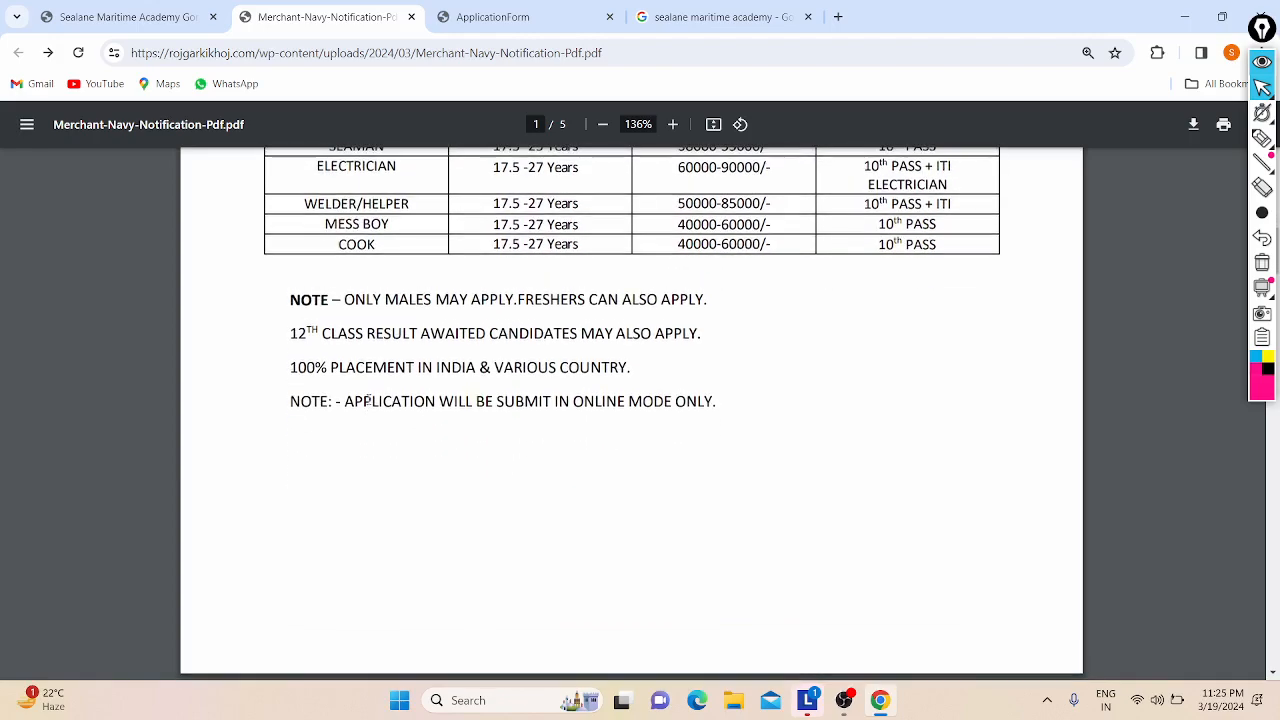
scroll(368, 398, up, 2)
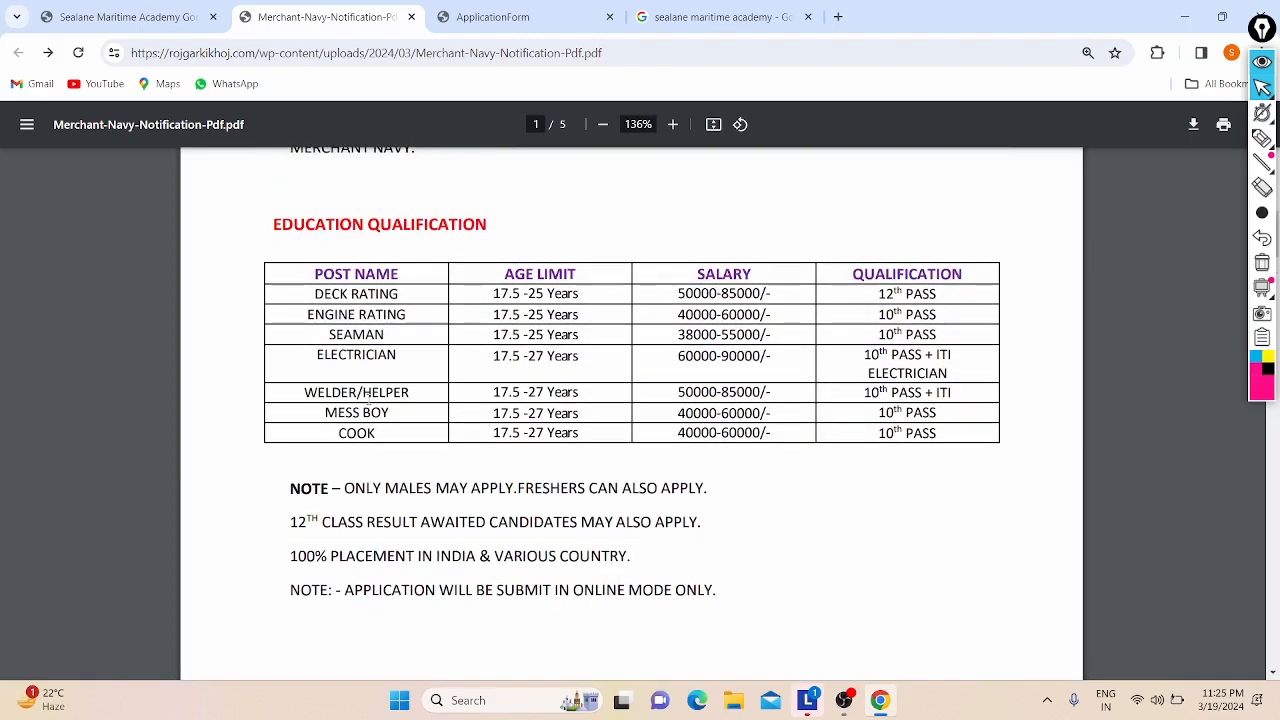
scroll(368, 398, up, 5)
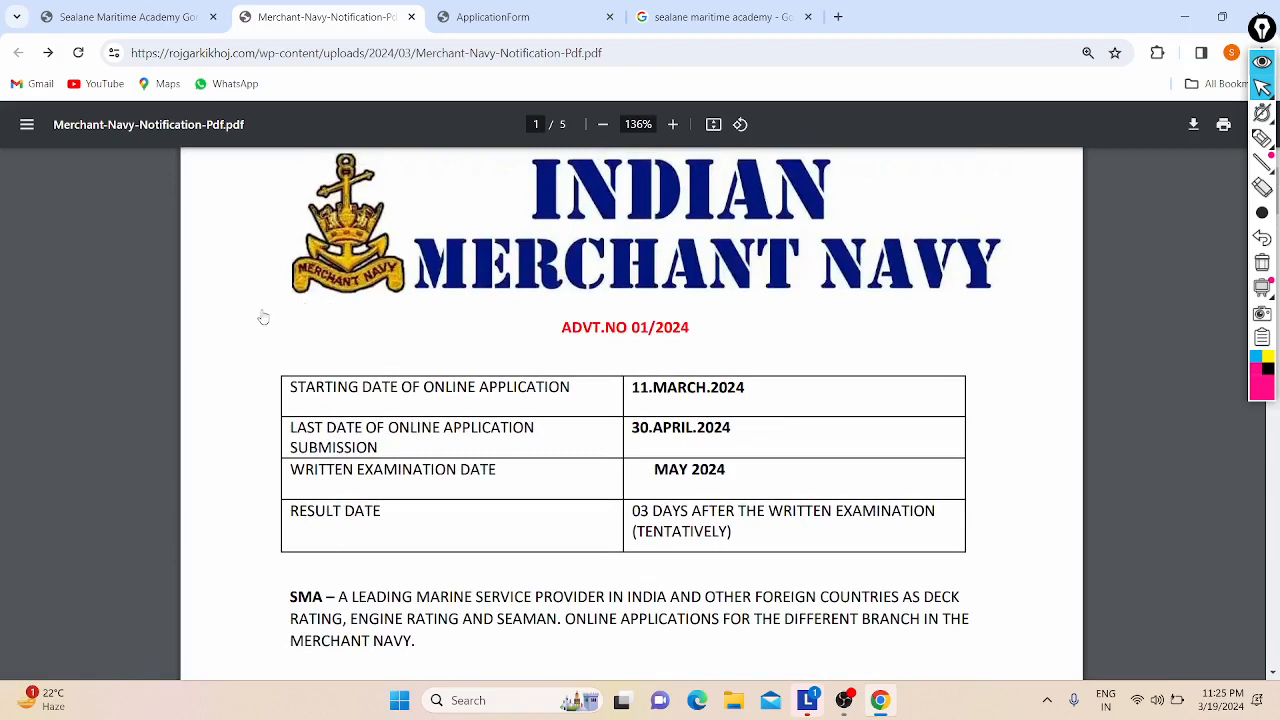
scroll(170, 285, up, 1)
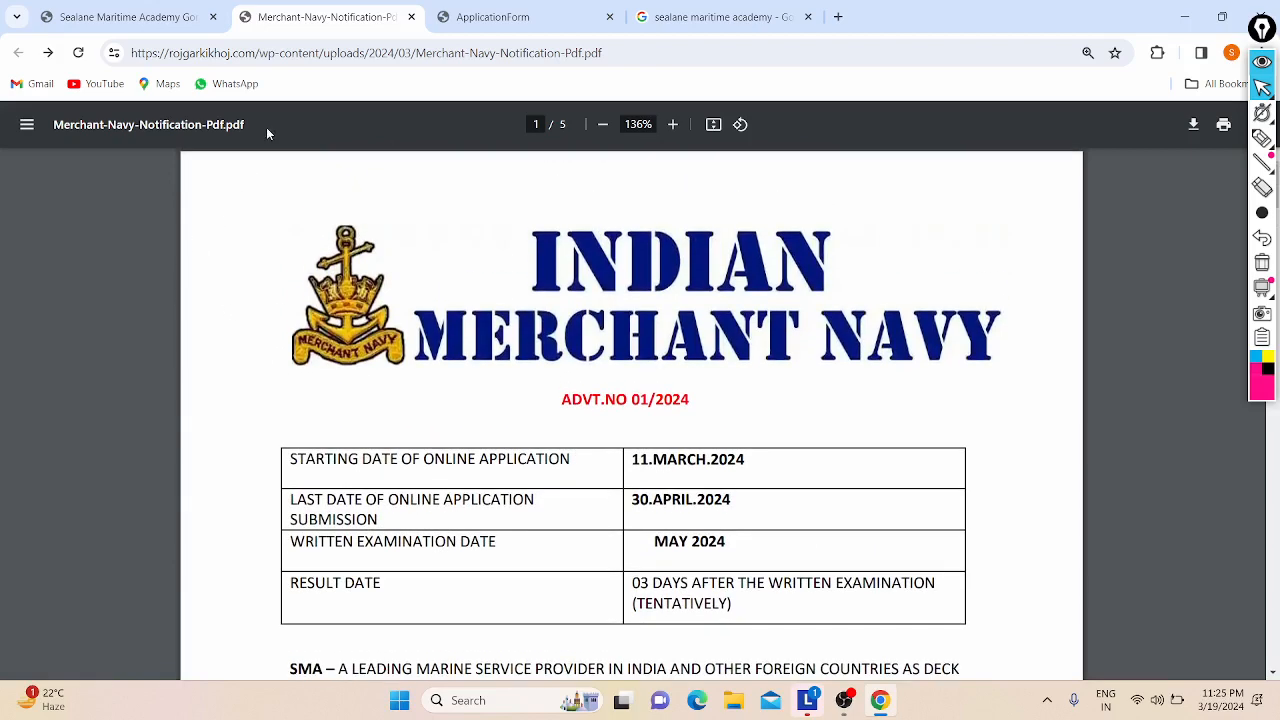
click(710, 12)
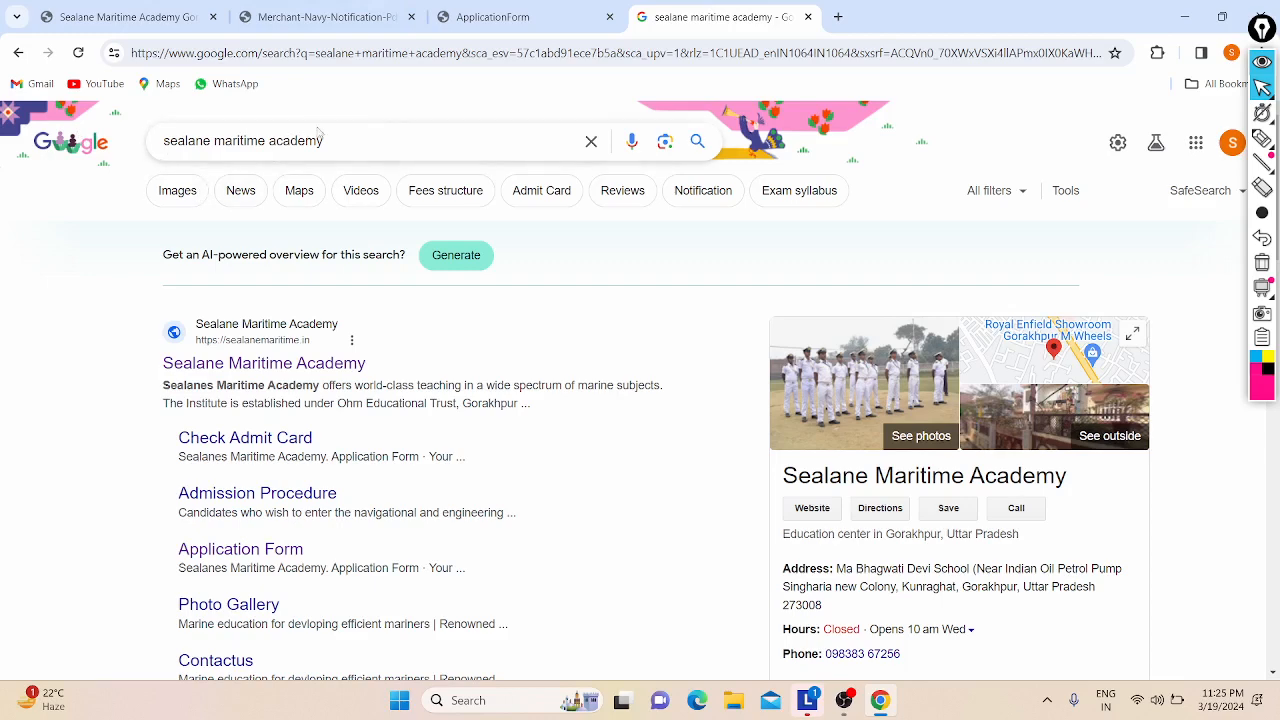
Step: Generate a Google AI overview of Sealane Maritime Academy
click(120, 16)
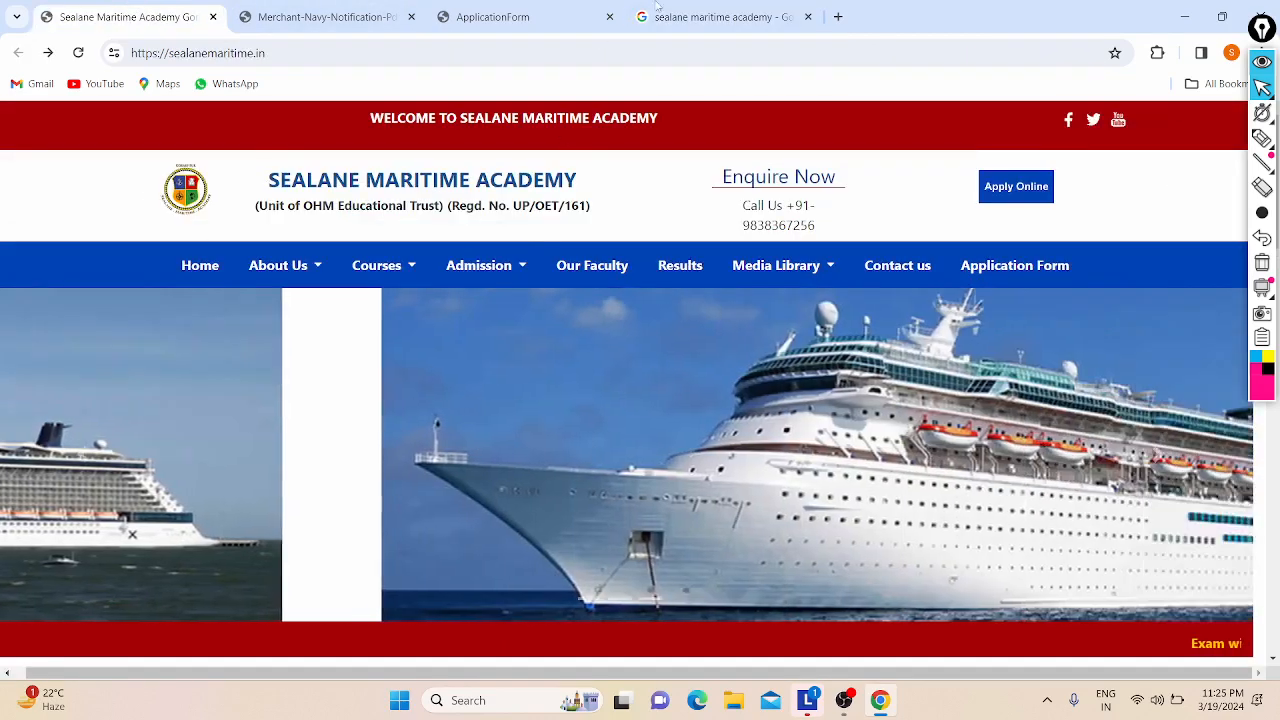
click(657, 8)
click(442, 252)
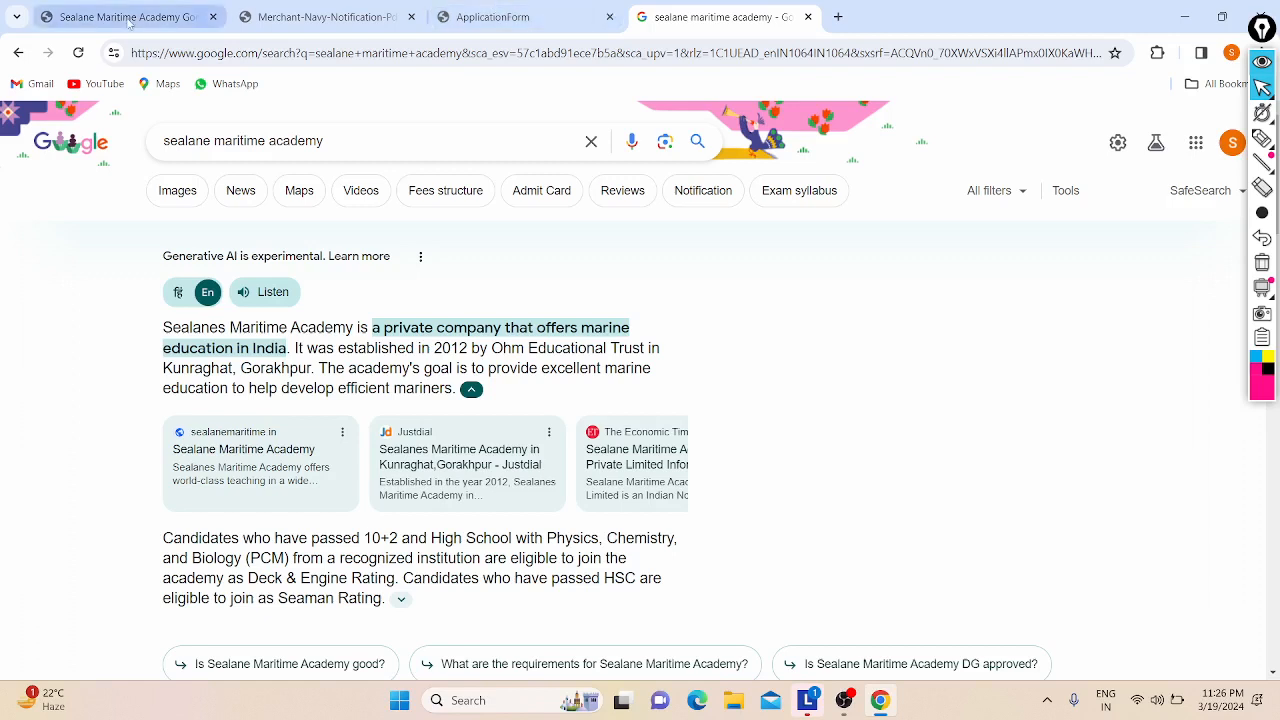
Step: Recheck the notification PDF and return to the application form's mobile number page
click(470, 17)
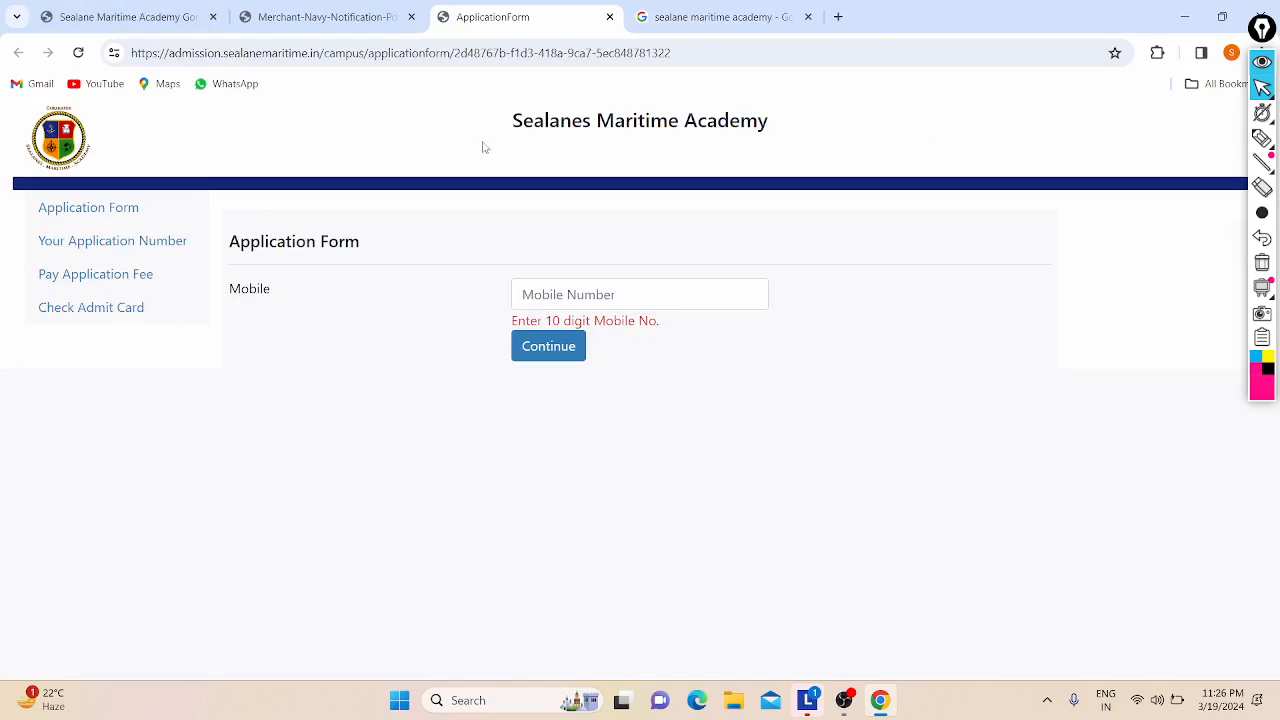
click(667, 8)
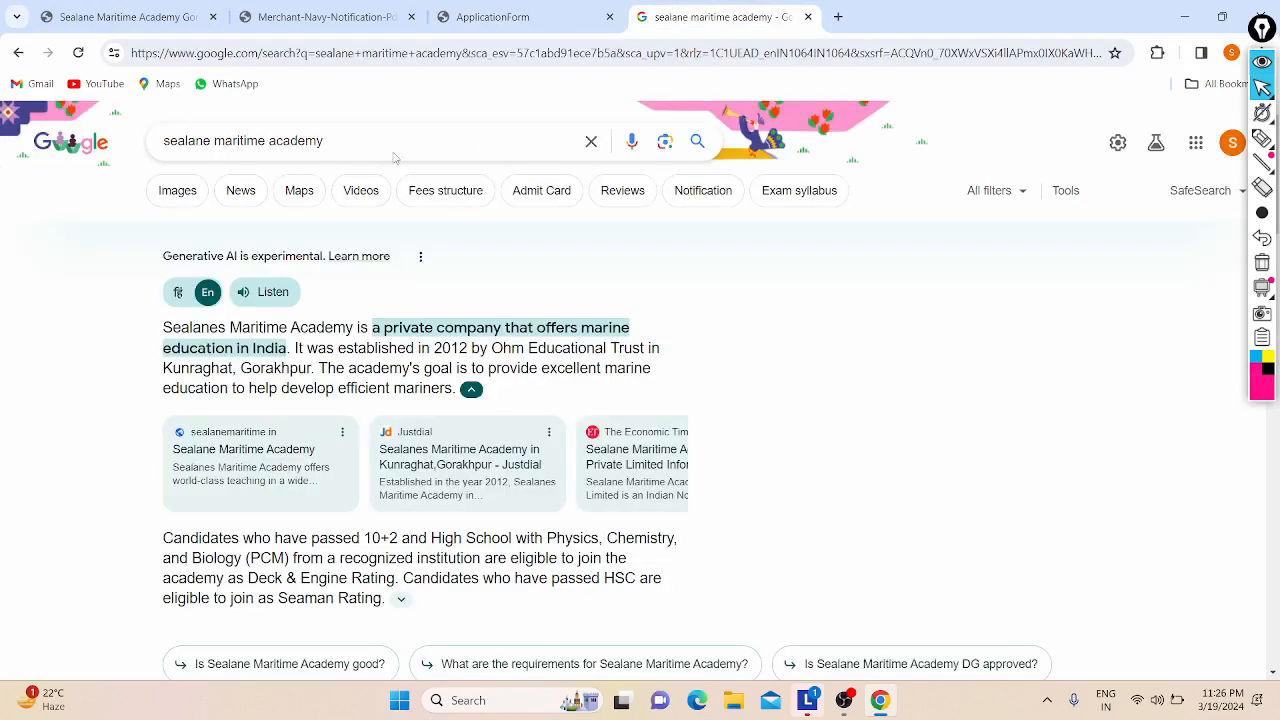
click(320, 17)
scroll(468, 515, down, 8)
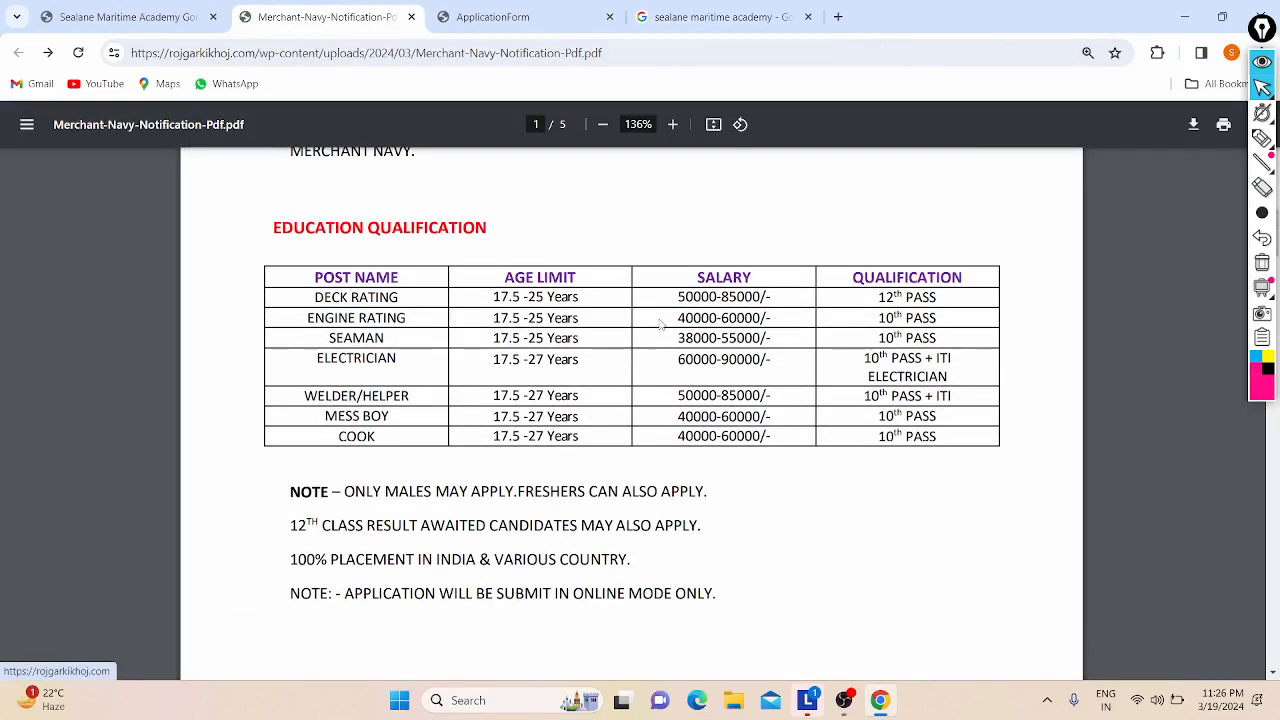
scroll(660, 325, up, 8)
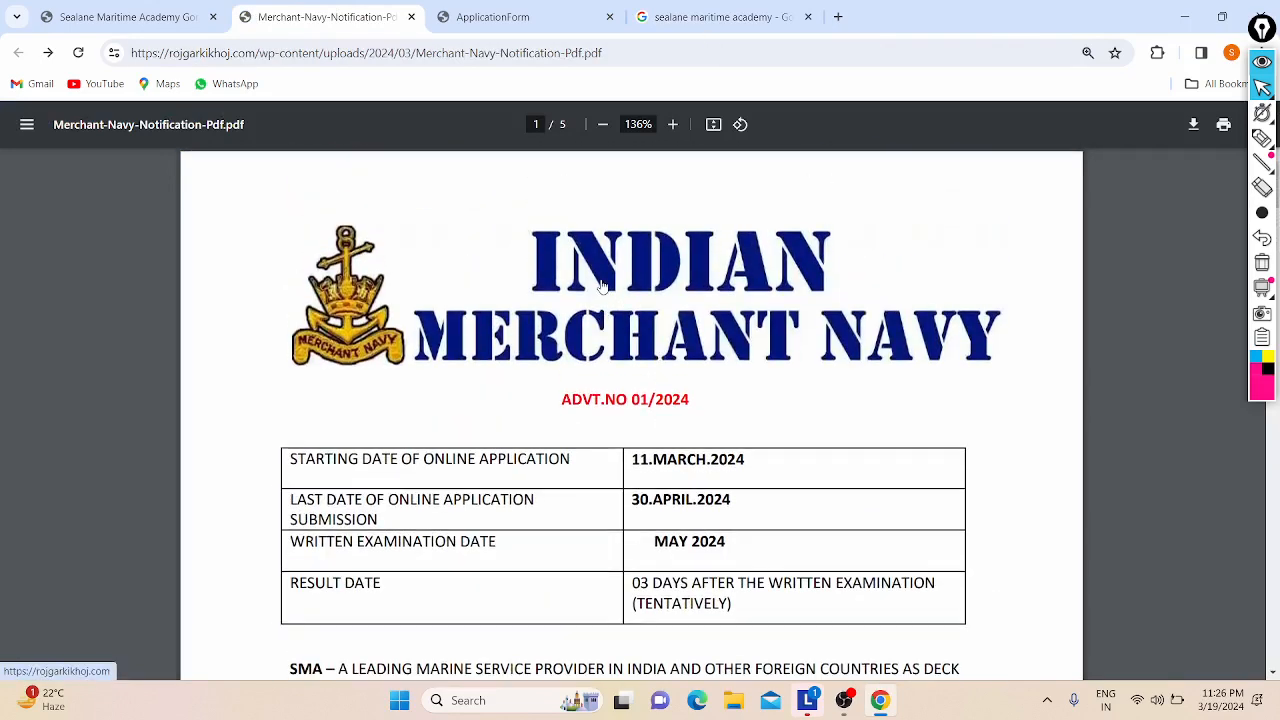
click(528, 10)
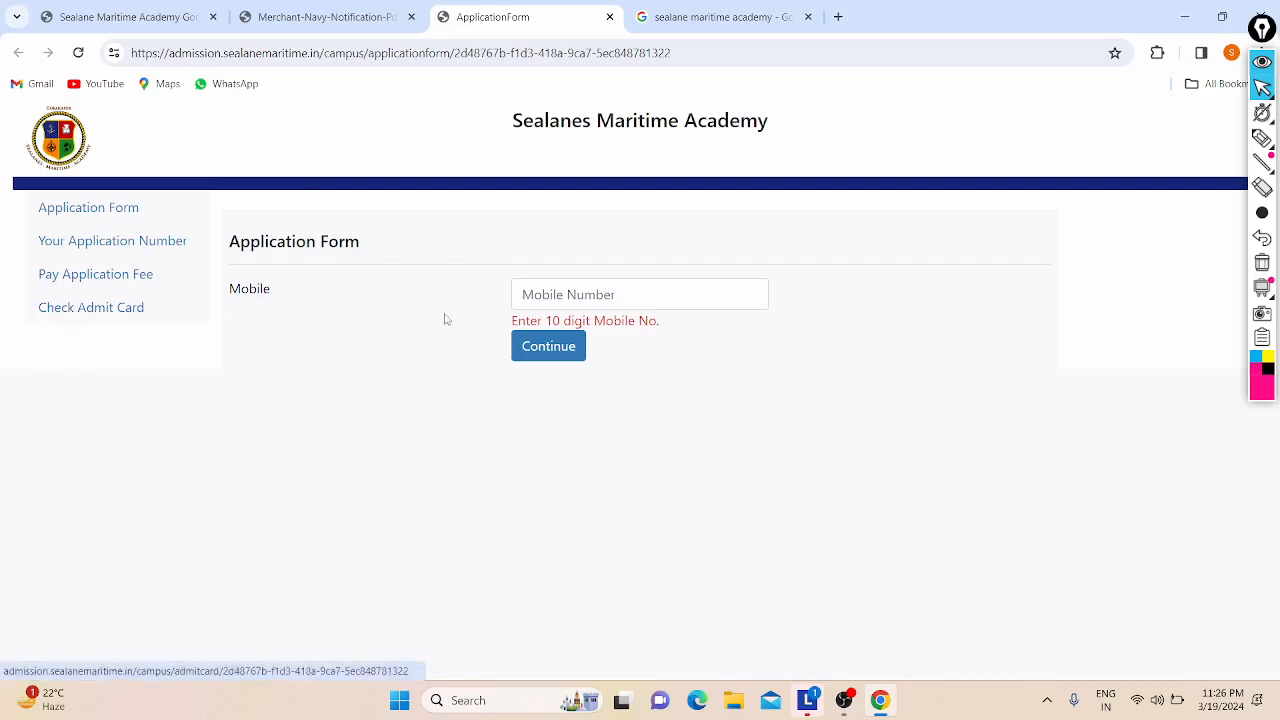
Step: Enter the candidate's 10-digit mobile number and continue to the full application form
click(559, 294)
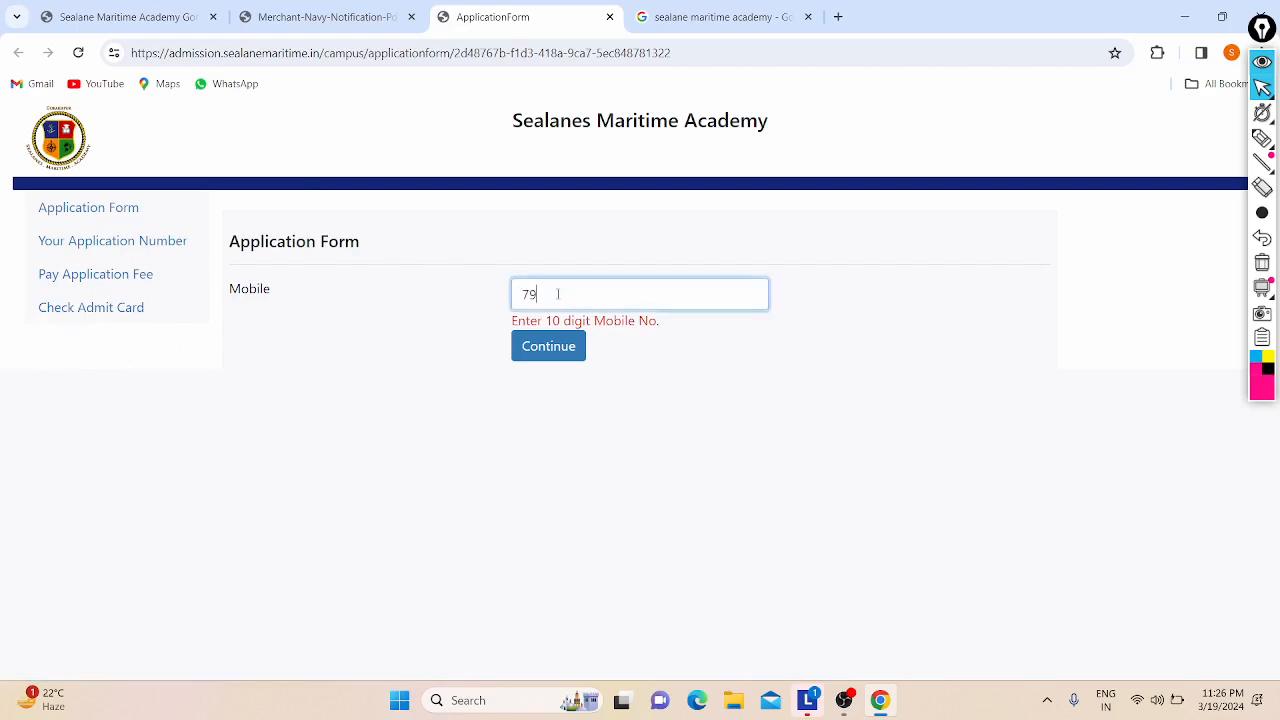
click(539, 346)
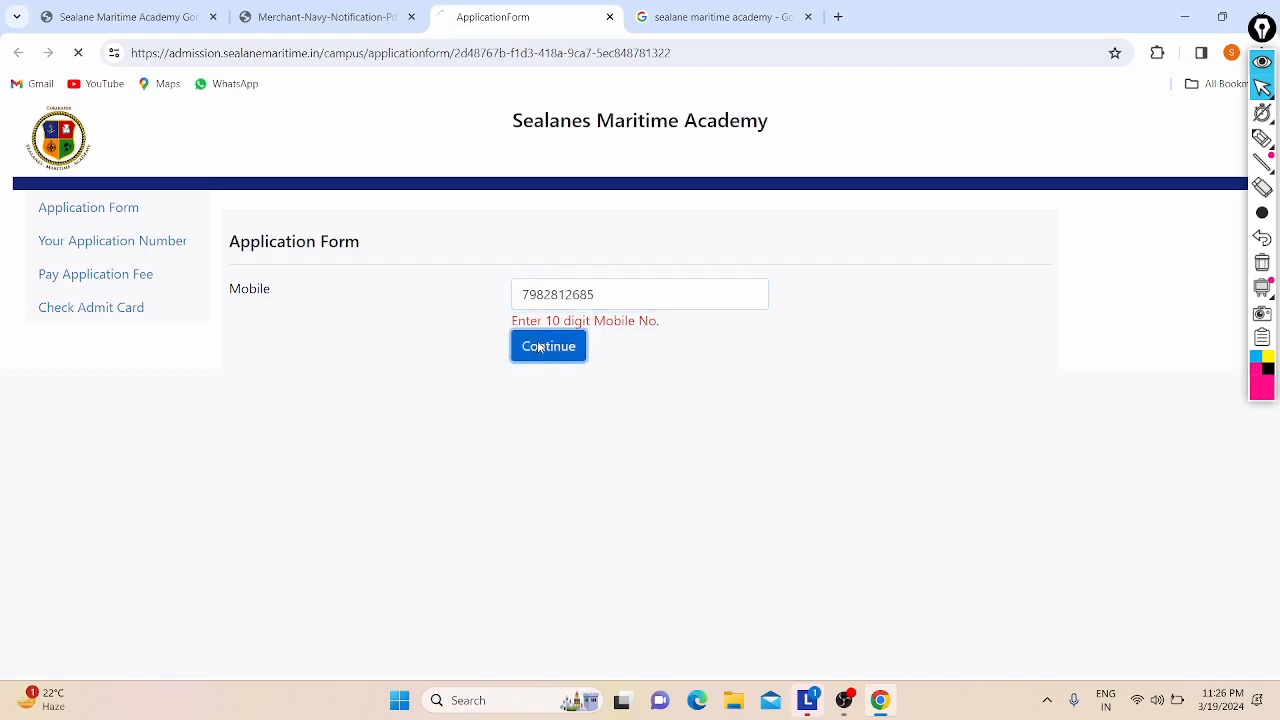
scroll(644, 225, down, 2)
scroll(190, 209, up, 2)
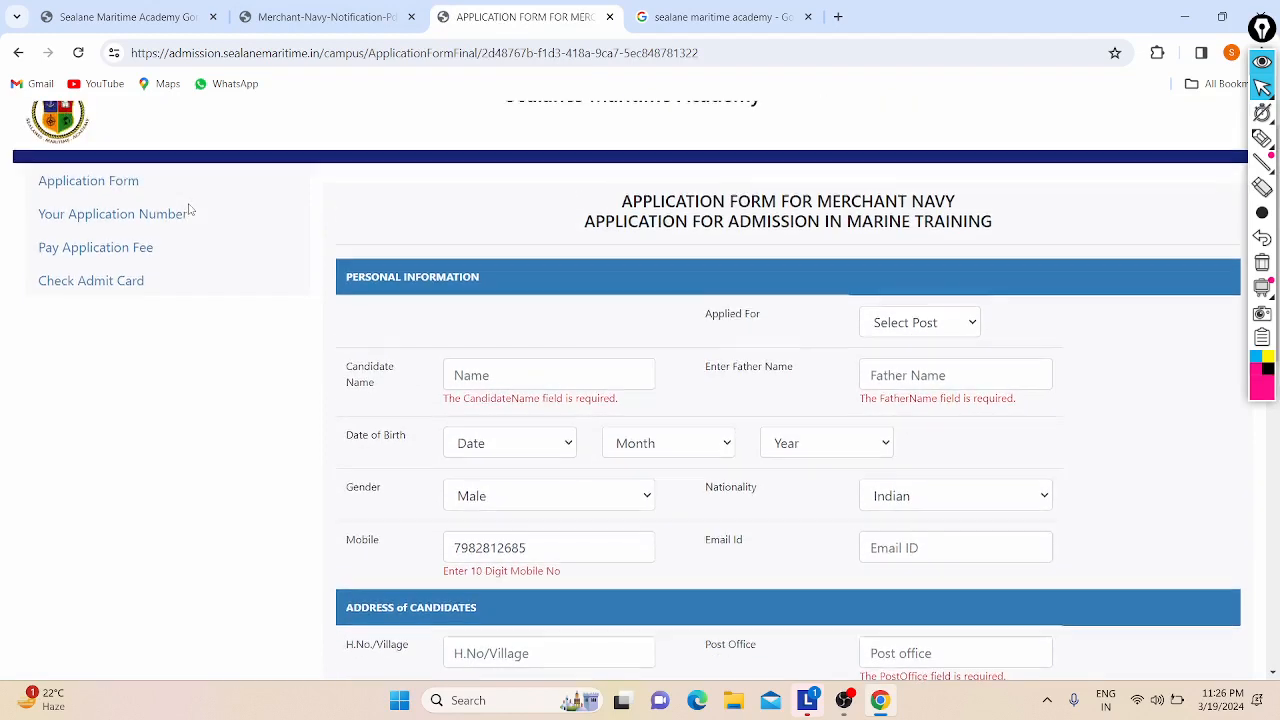
scroll(386, 177, down, 1)
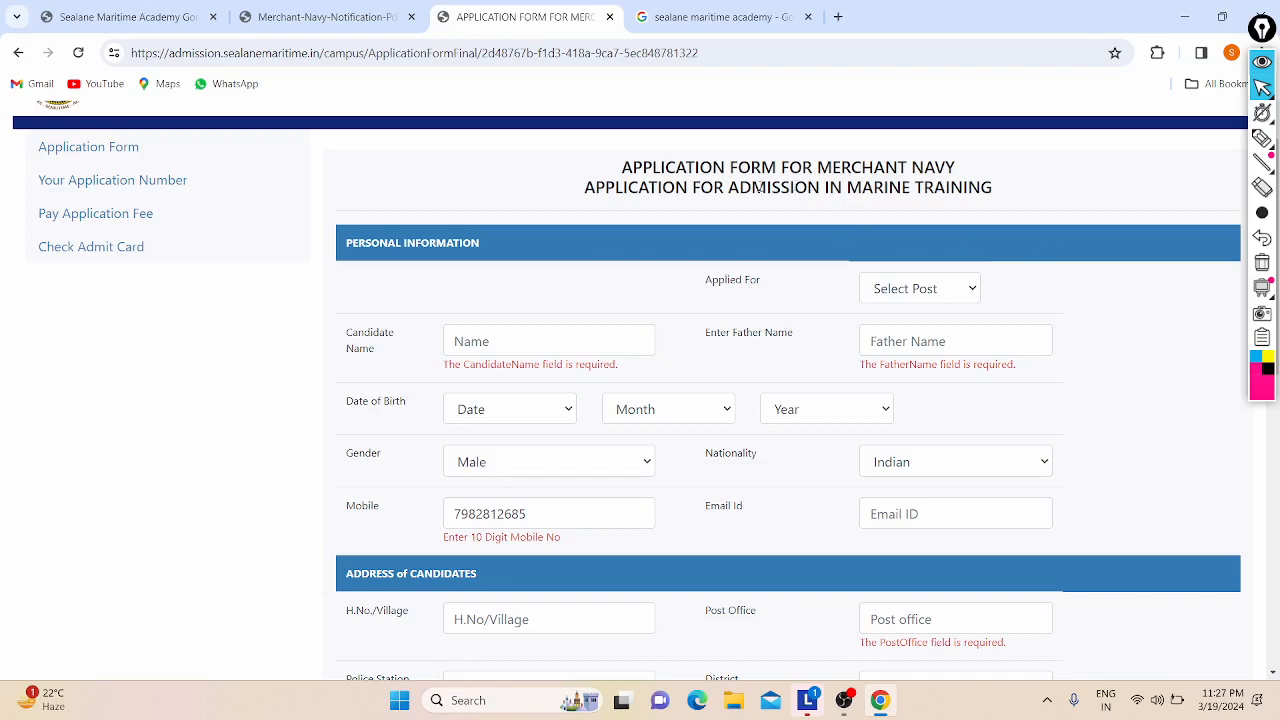
drag(712, 188, 798, 187)
click(798, 187)
scroll(607, 207, down, 1)
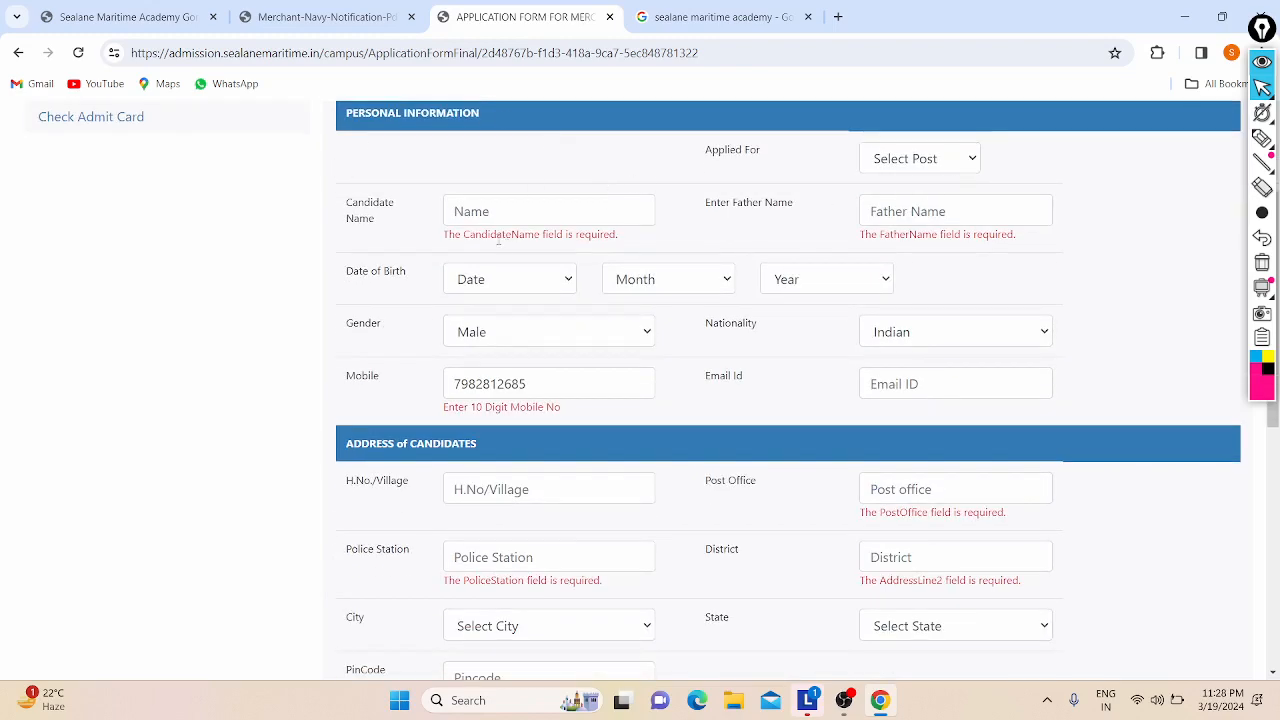
scroll(503, 245, up, 1)
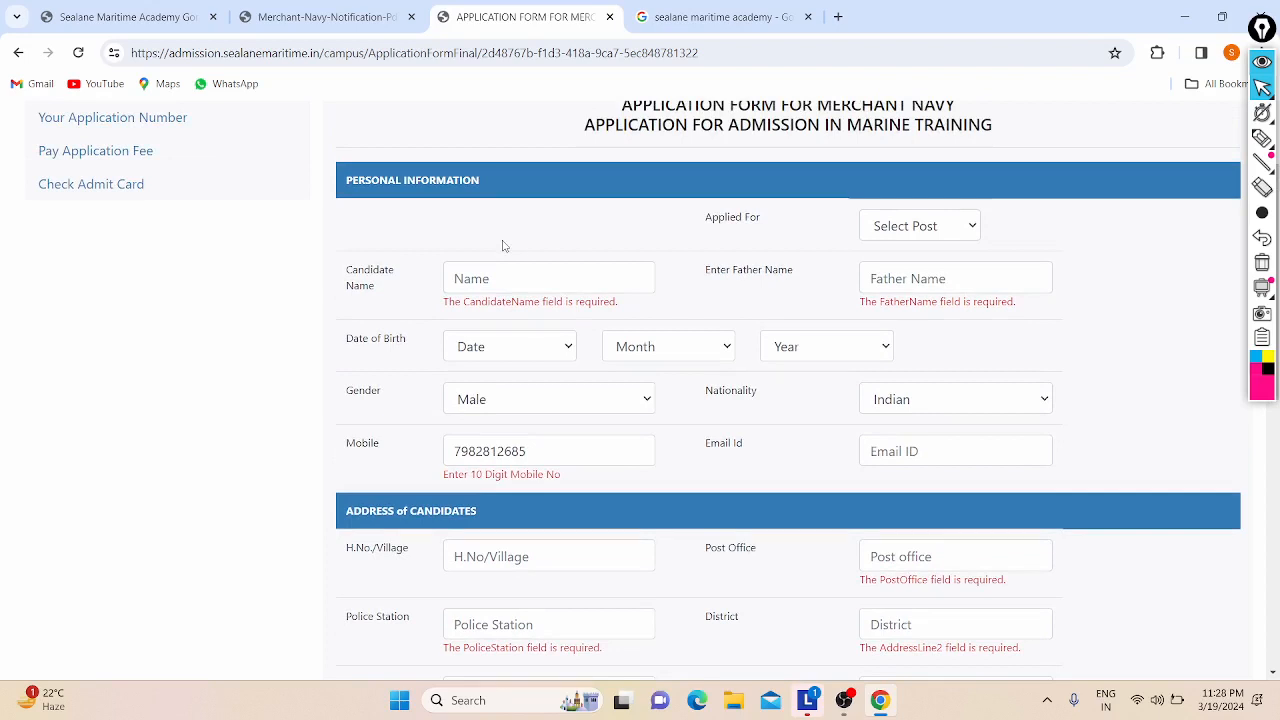
Step: Fill in the candidate's name and father's name, capitalising the surname's first letter
click(487, 272)
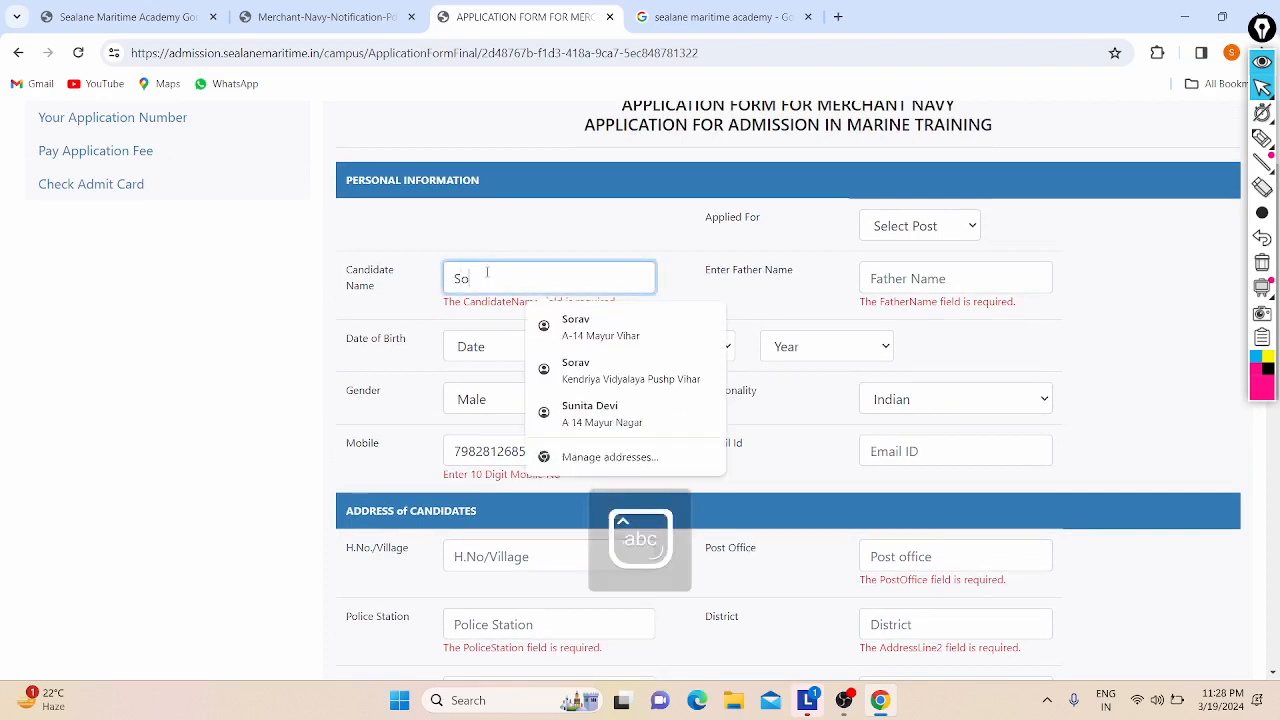
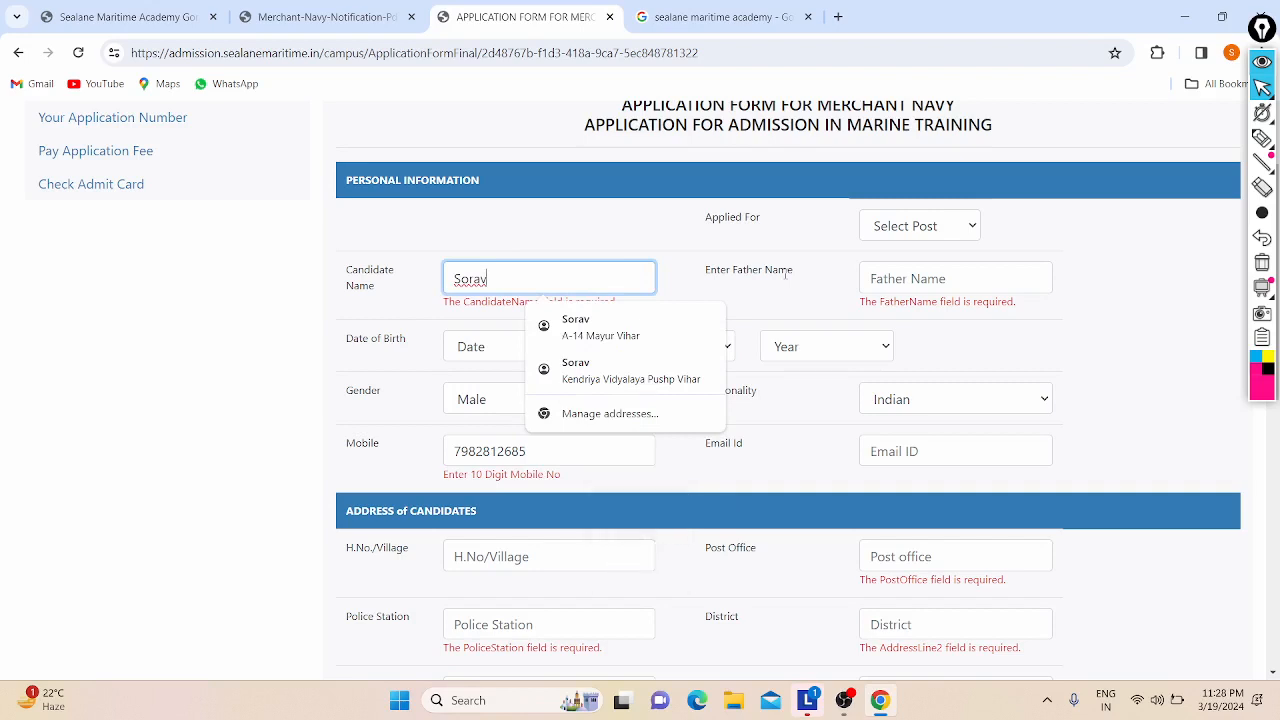
click(905, 273)
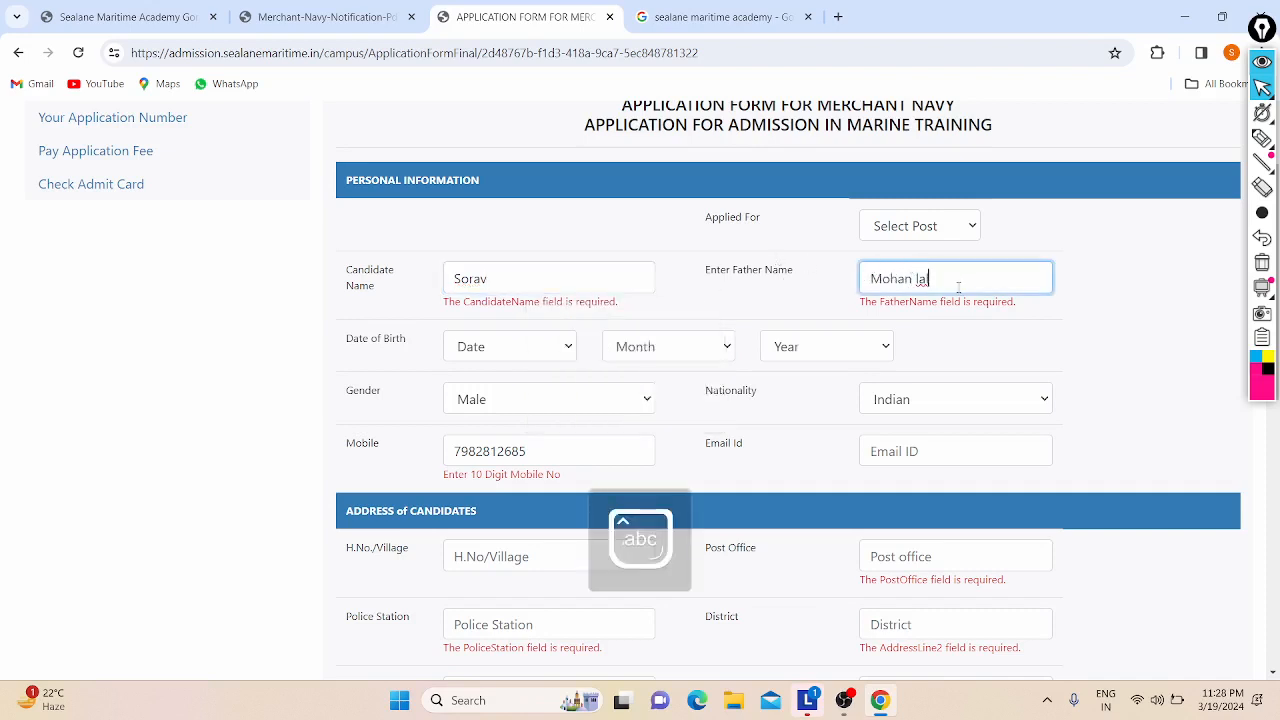
click(913, 270)
key(Right)
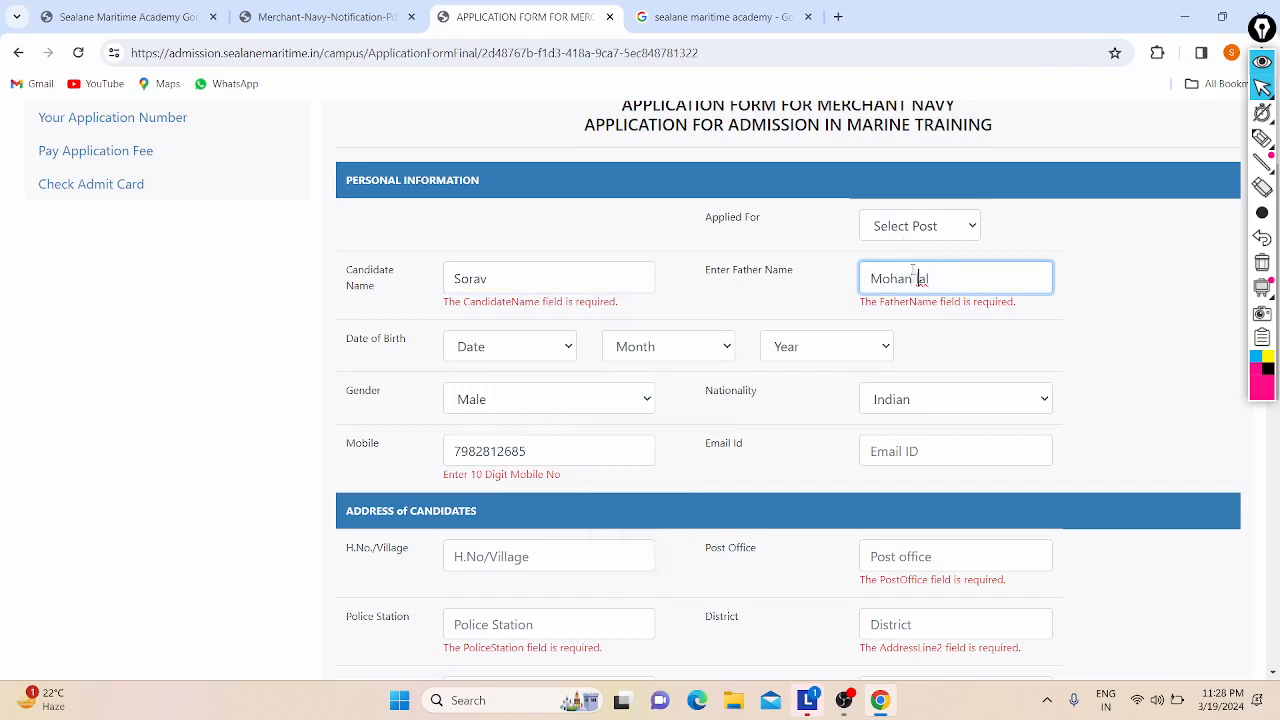
key(Delete)
key(Caps_Lock)
text(L)
key(Caps_Lock)
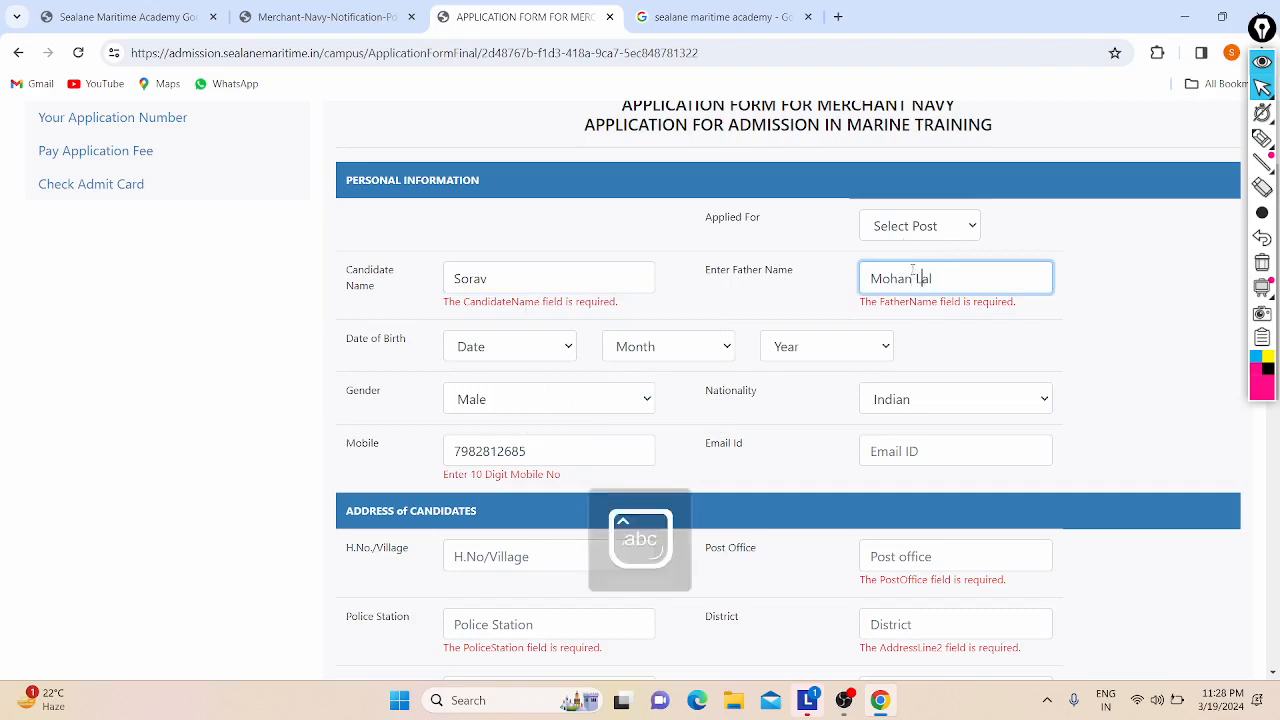
Step: Open the Select Post list and check the PDF's Education Qualification table
click(942, 224)
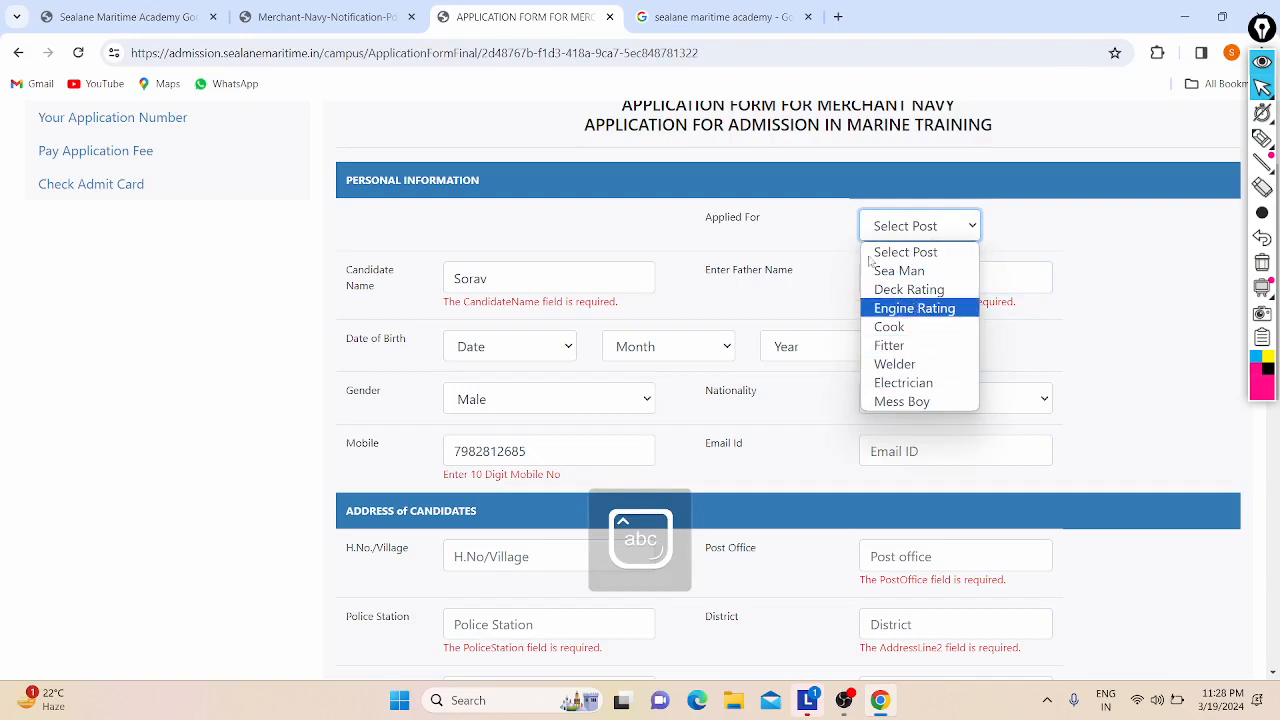
click(322, 16)
scroll(518, 467, down, 5)
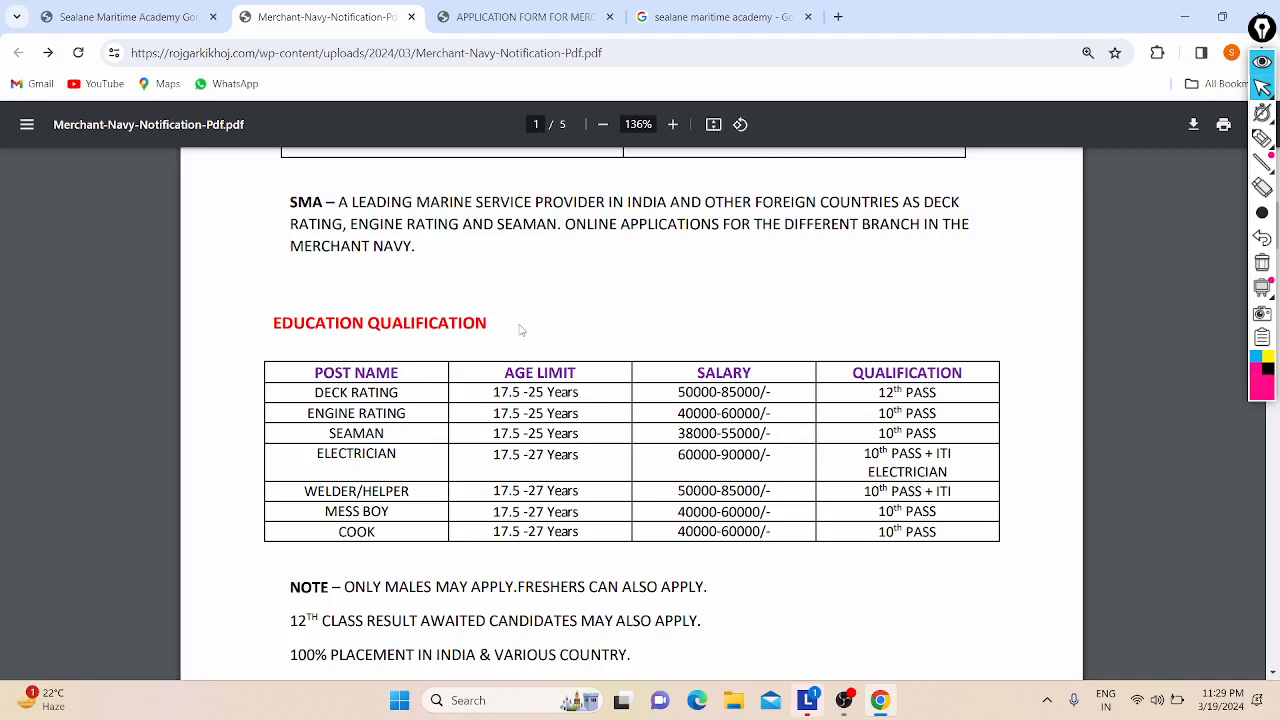
Step: Back on the form, choose Deck Rating as the post applied for
key(ctrl+Tab)
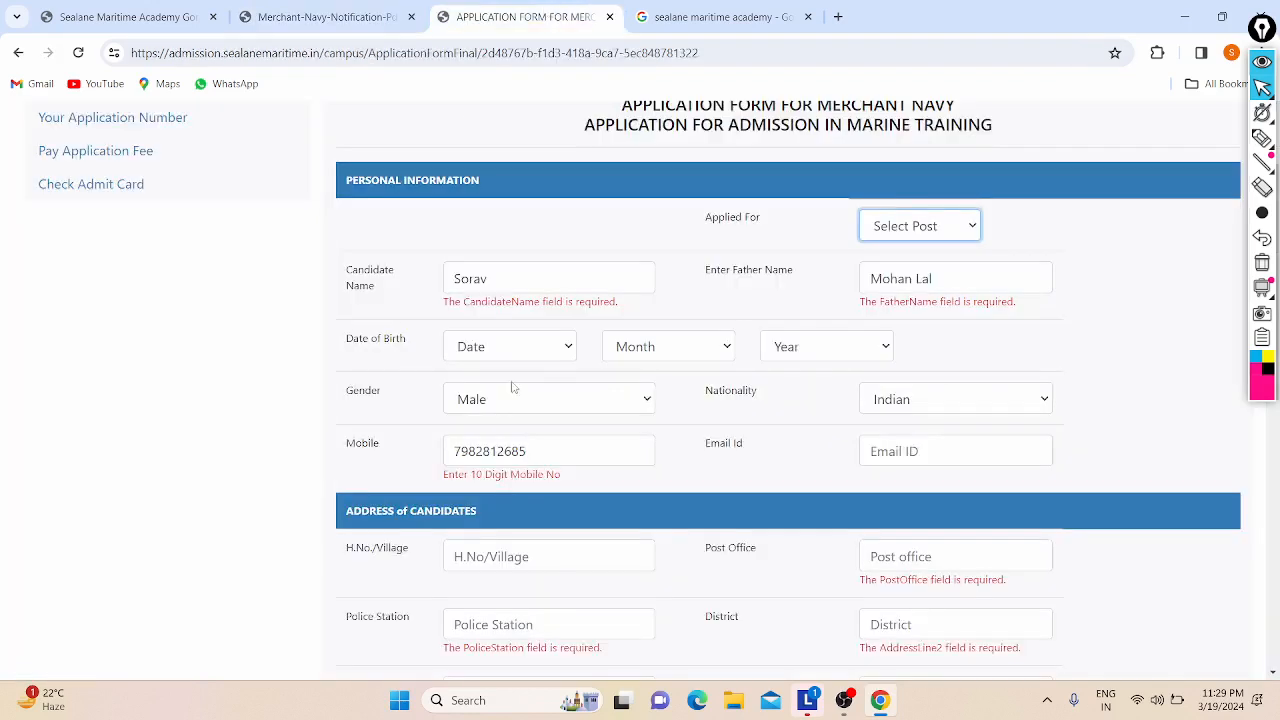
click(935, 224)
click(913, 285)
Step: Set the date of birth to day 5, month 5, year 2005
click(514, 338)
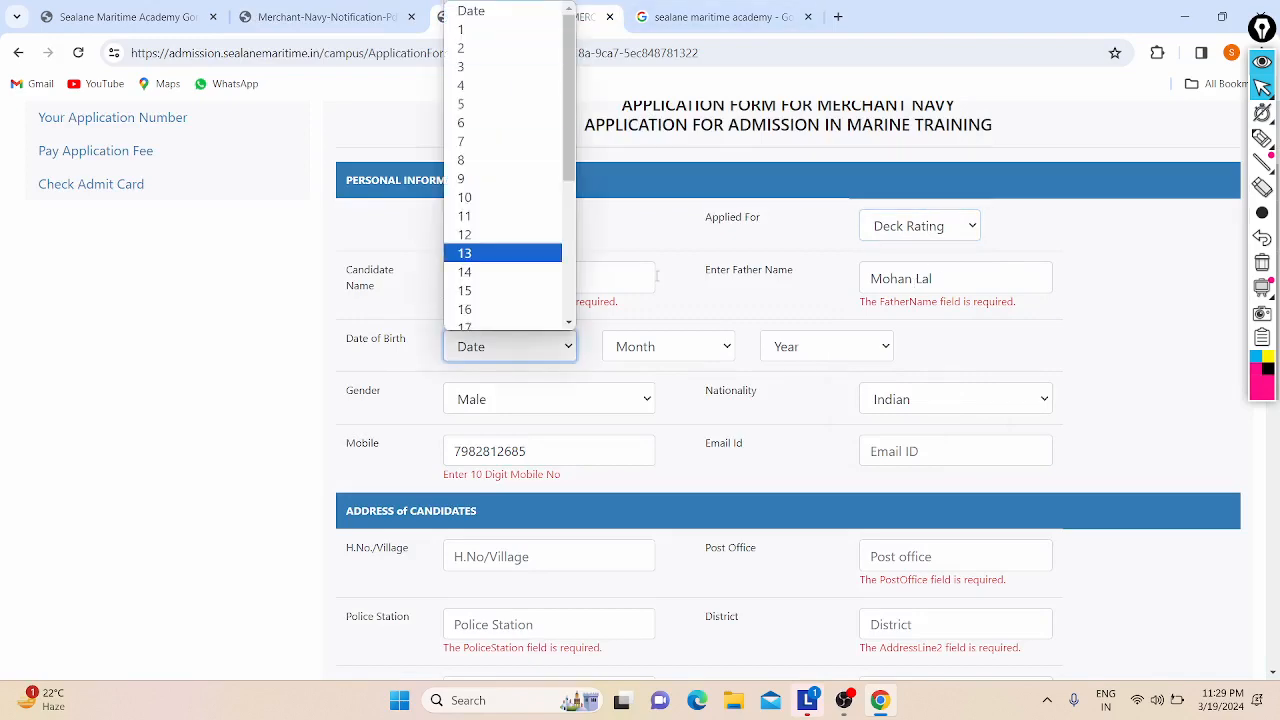
scroll(557, 271, down, 5)
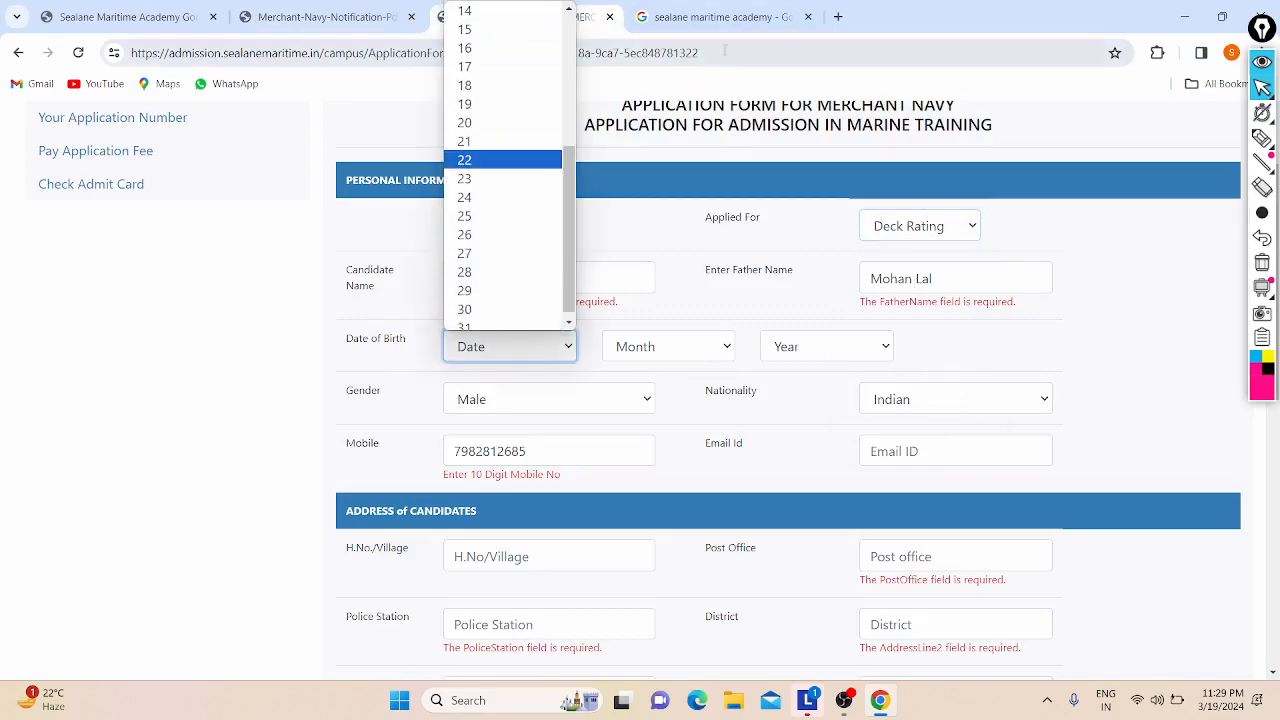
click(386, 139)
click(364, 8)
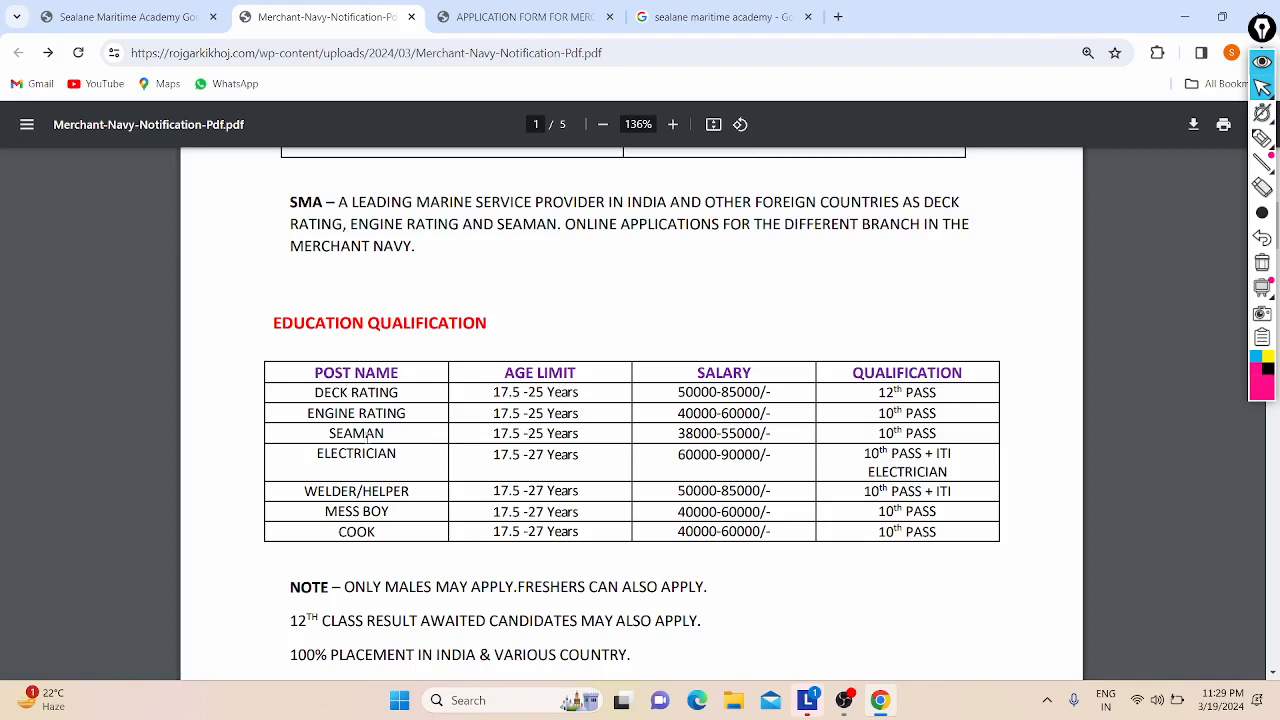
click(522, 17)
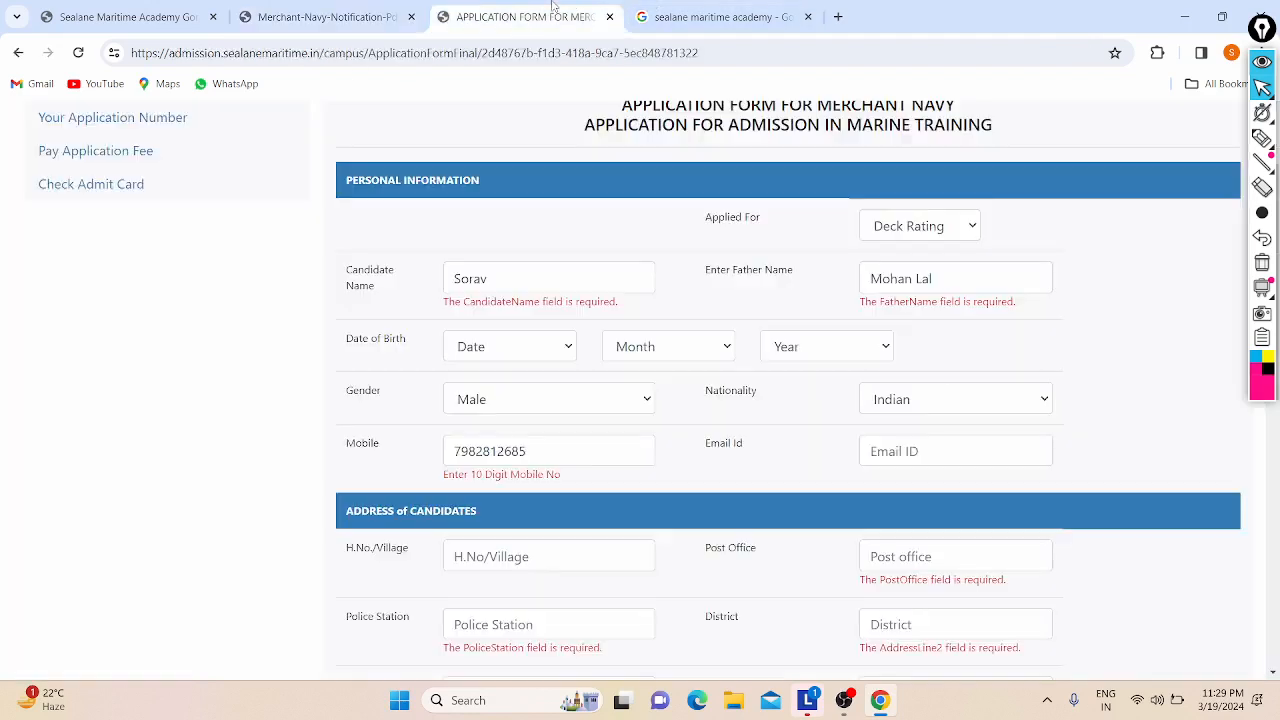
click(493, 347)
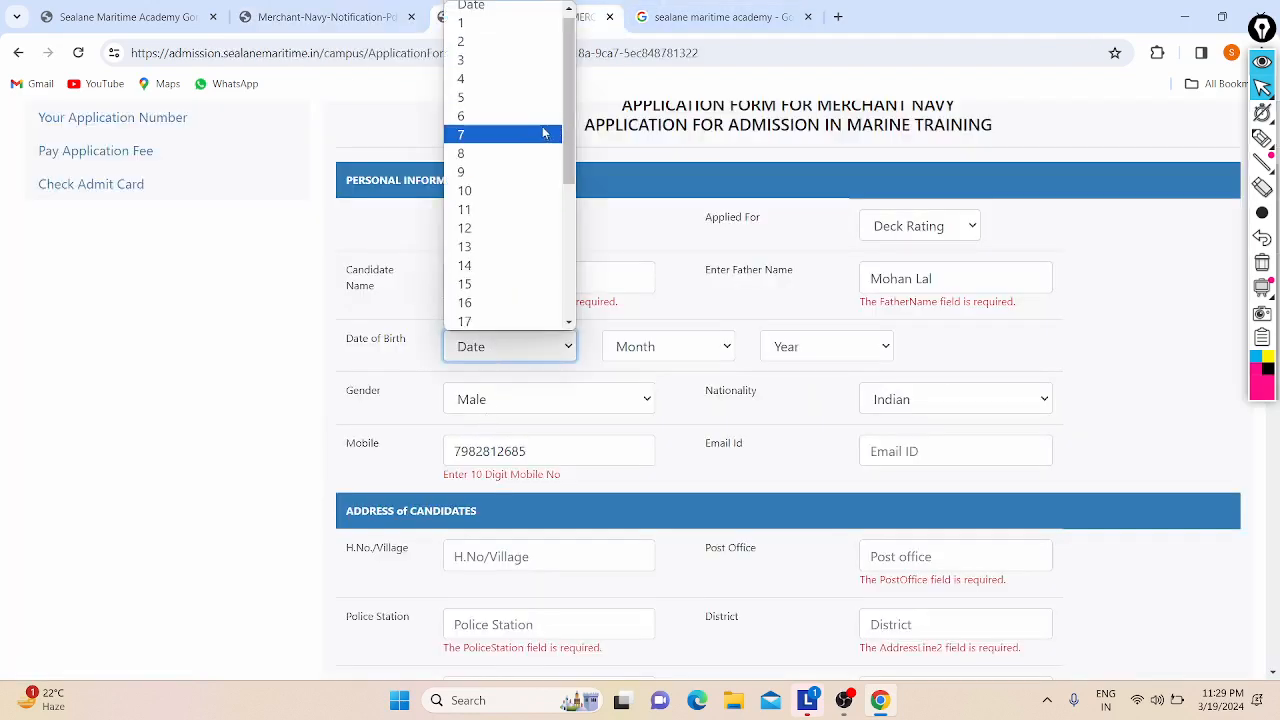
click(515, 97)
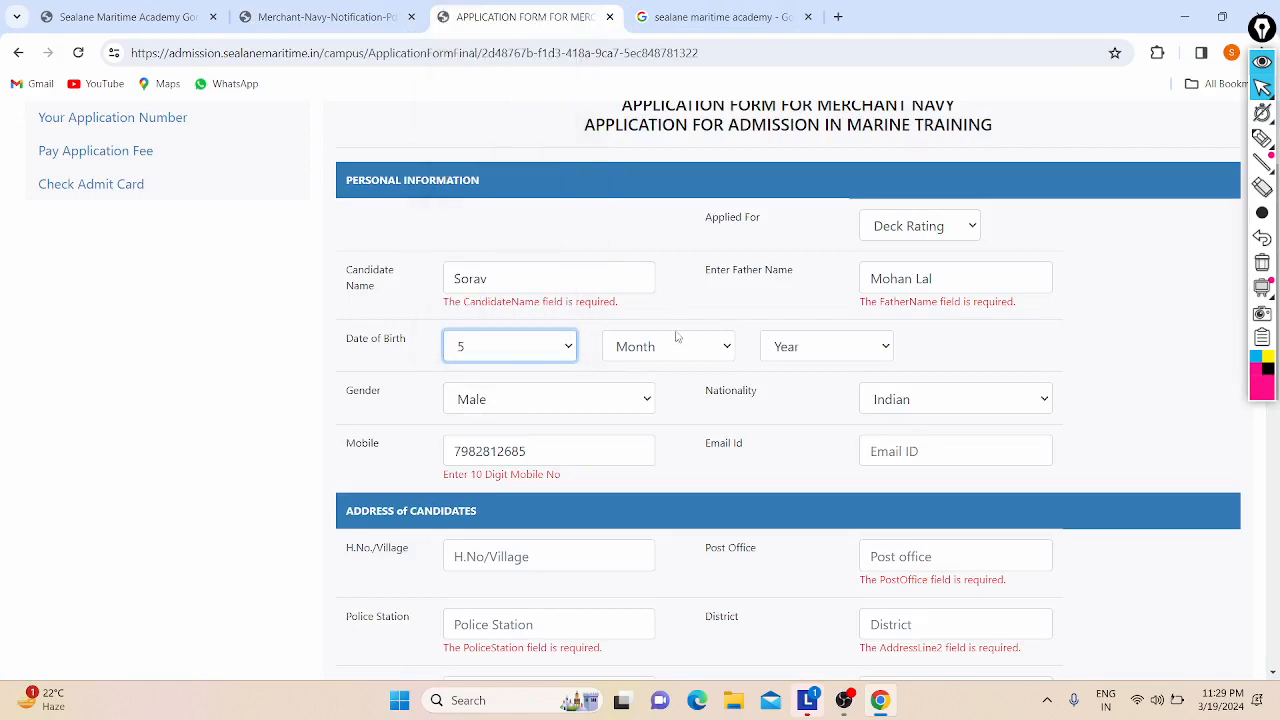
click(680, 352)
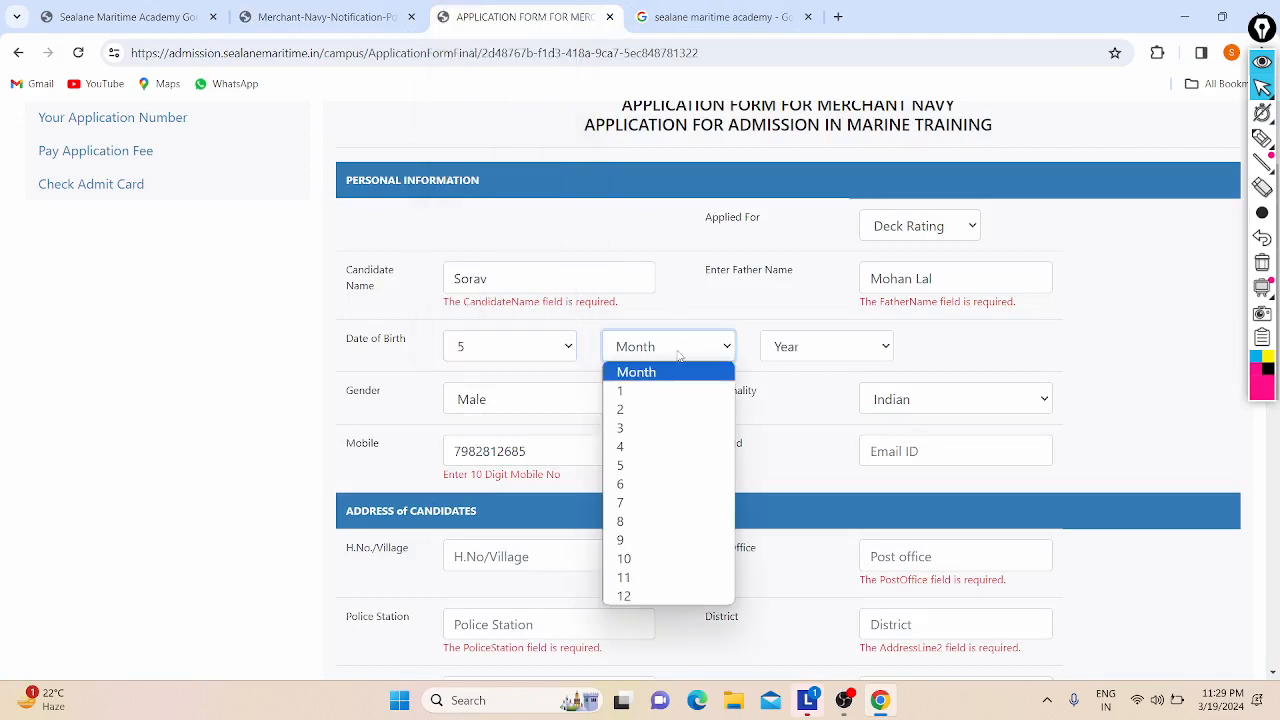
click(657, 469)
click(782, 350)
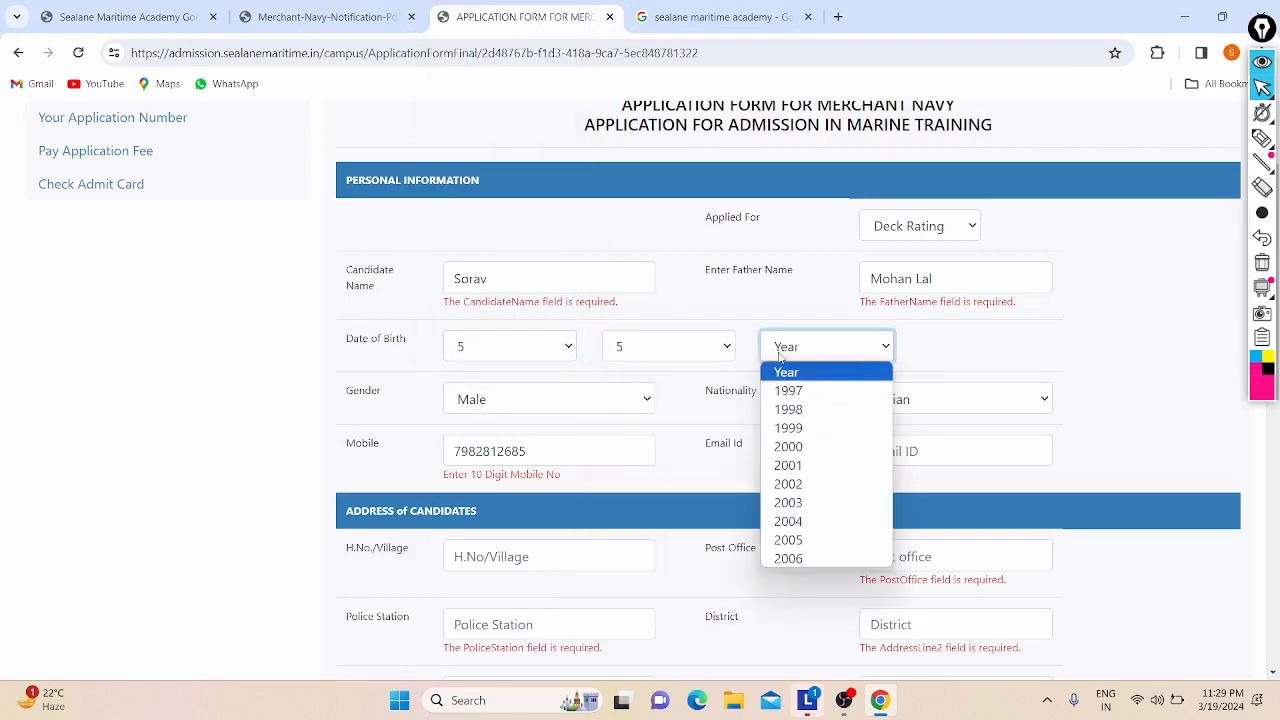
click(797, 541)
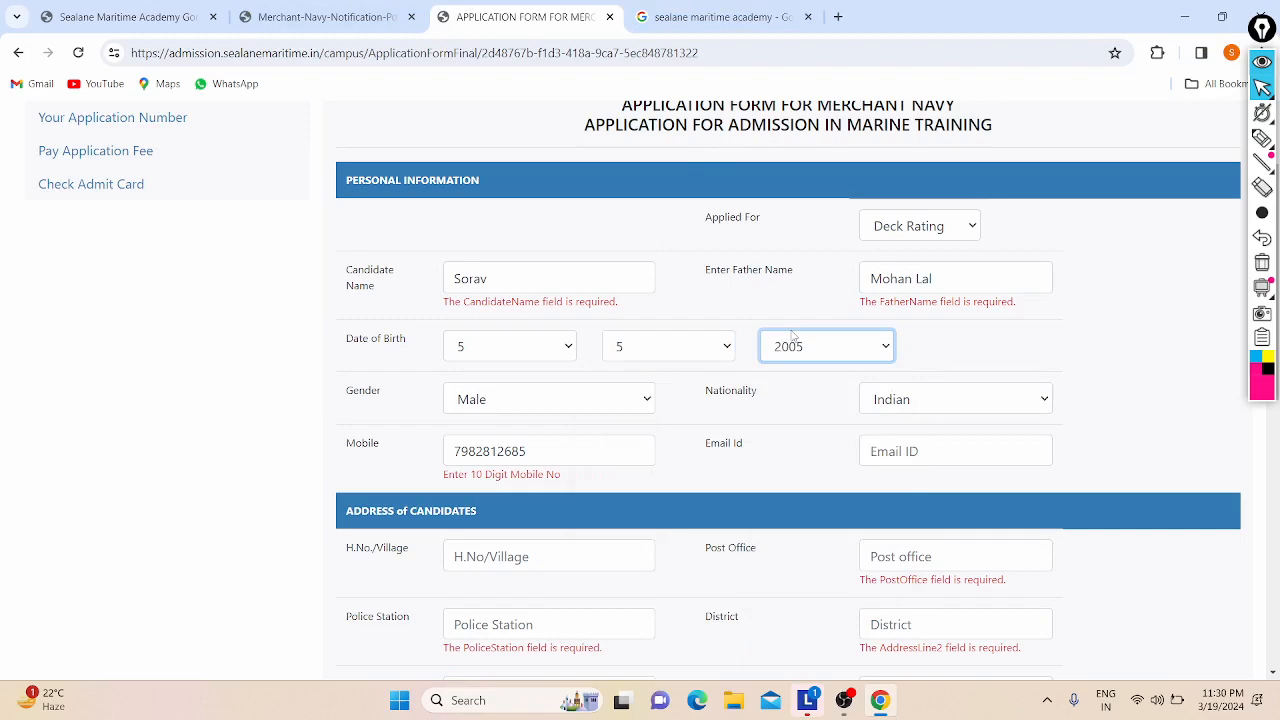
click(357, 10)
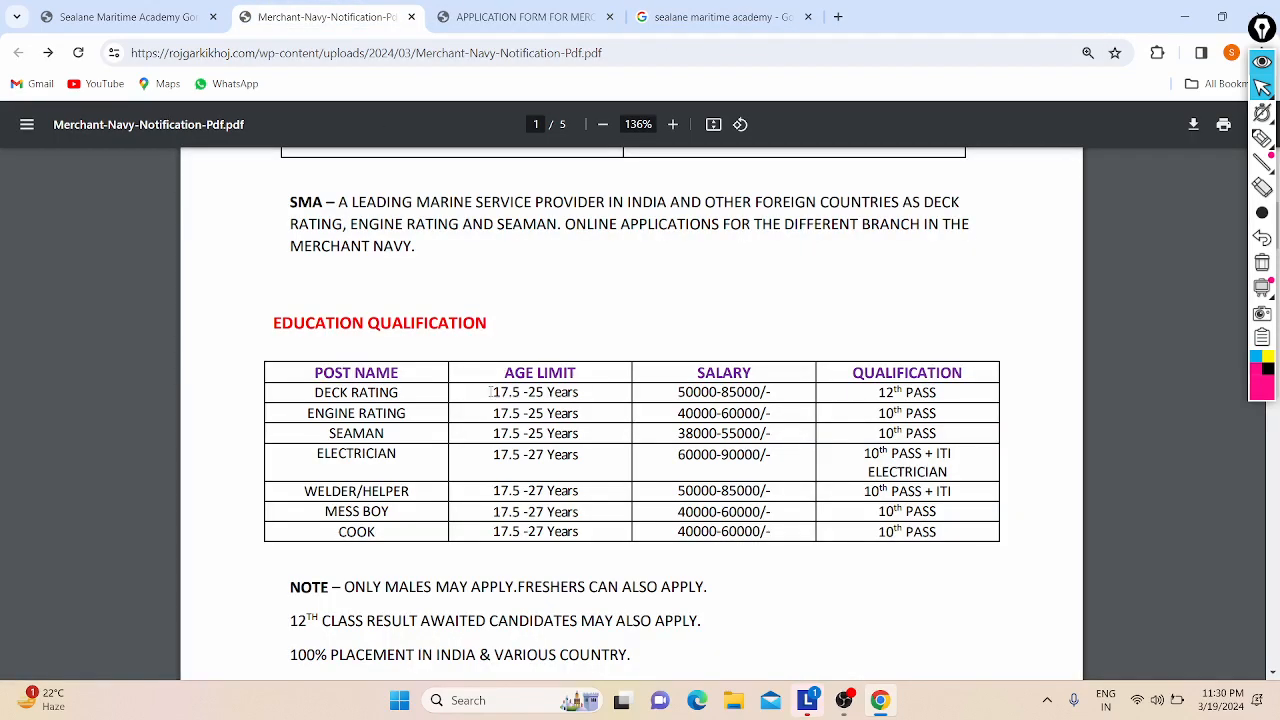
drag(490, 392, 544, 393)
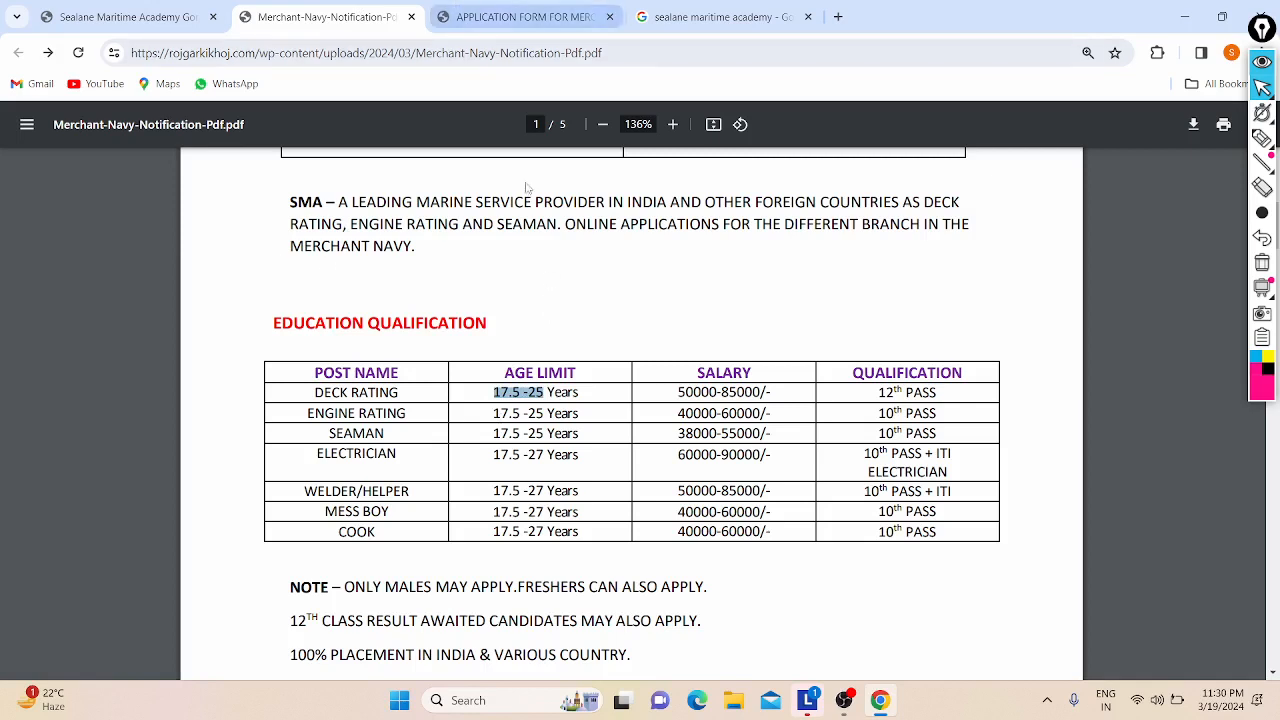
click(524, 393)
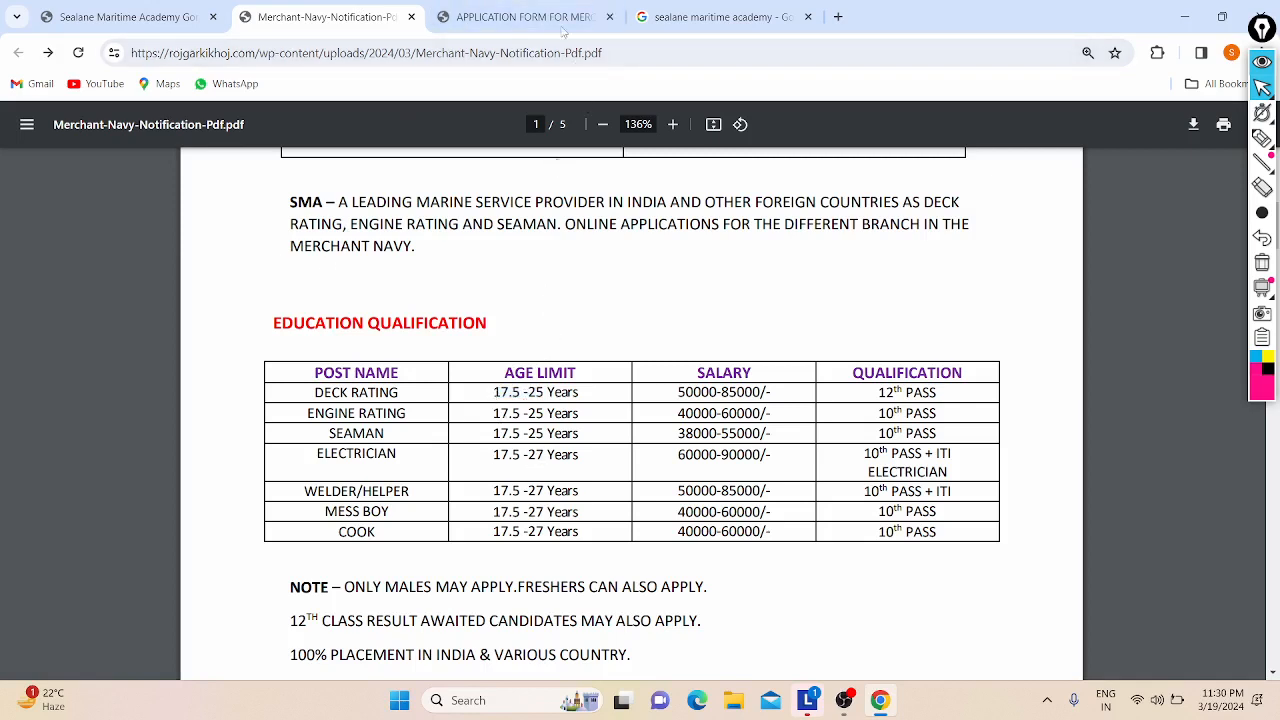
mouse_move(562, 6)
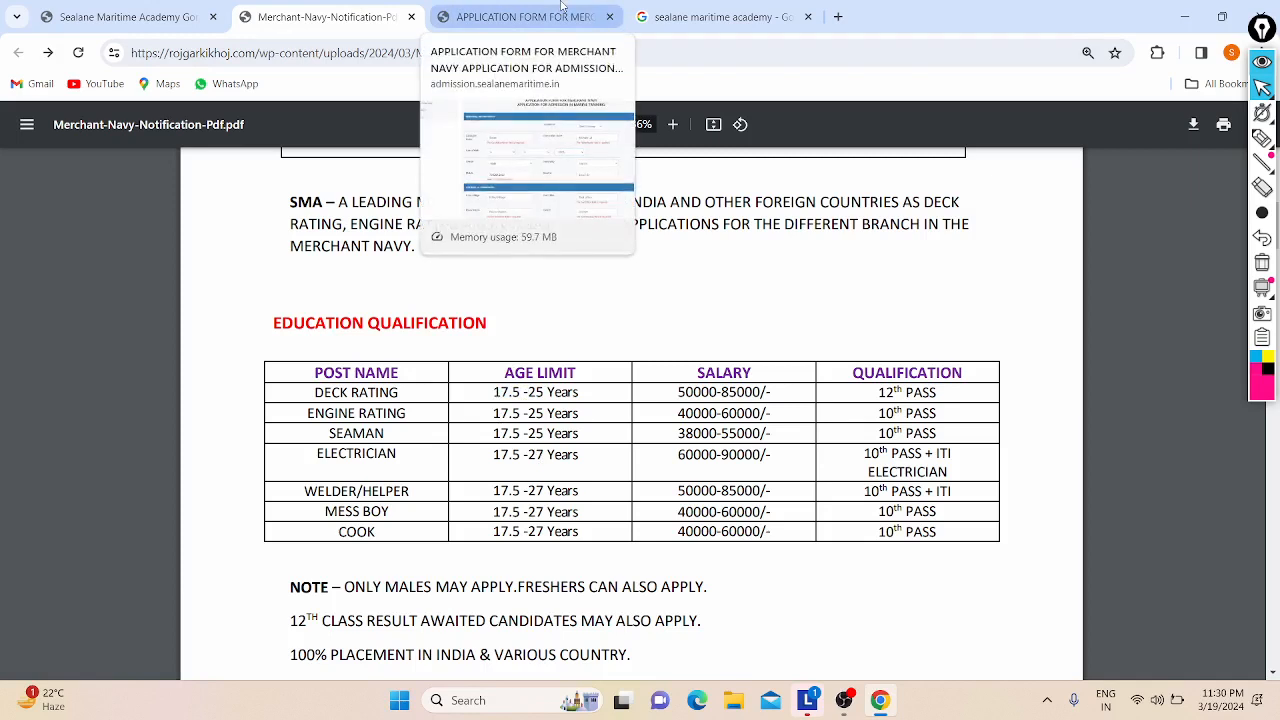
click(562, 8)
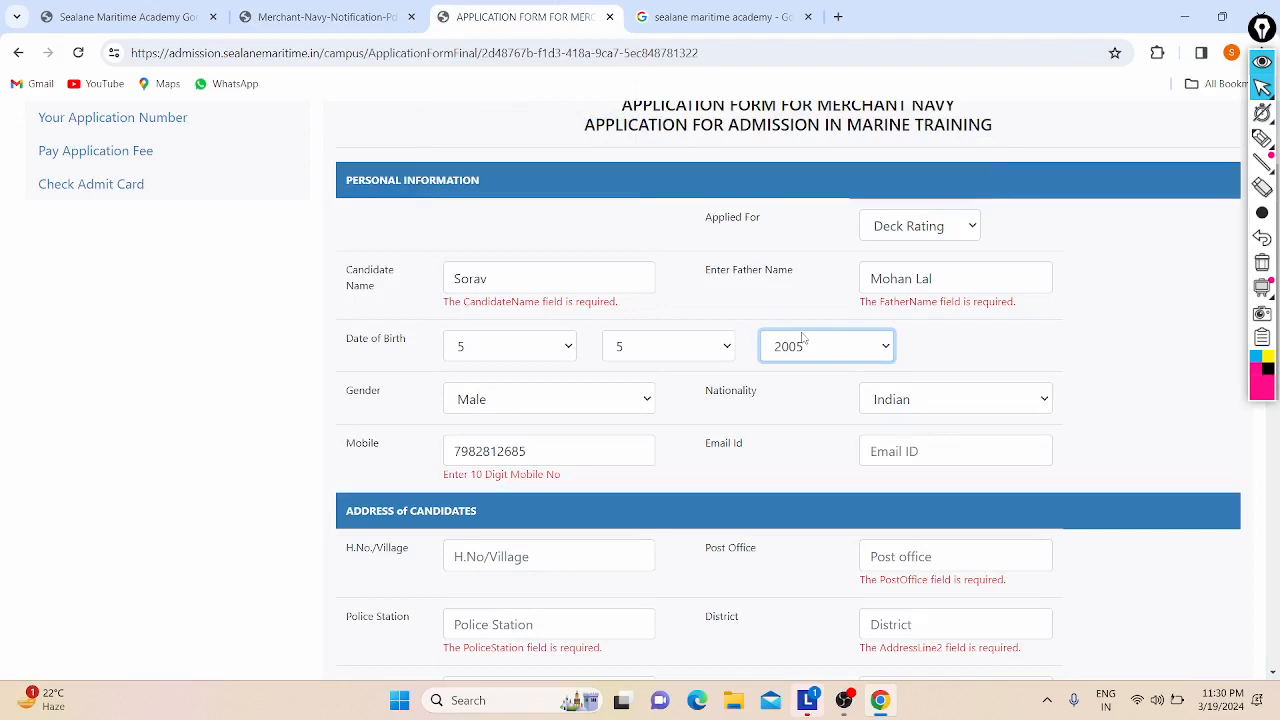
Step: Keep gender as Male and nationality as Indian
scroll(803, 338, down, 2)
click(512, 266)
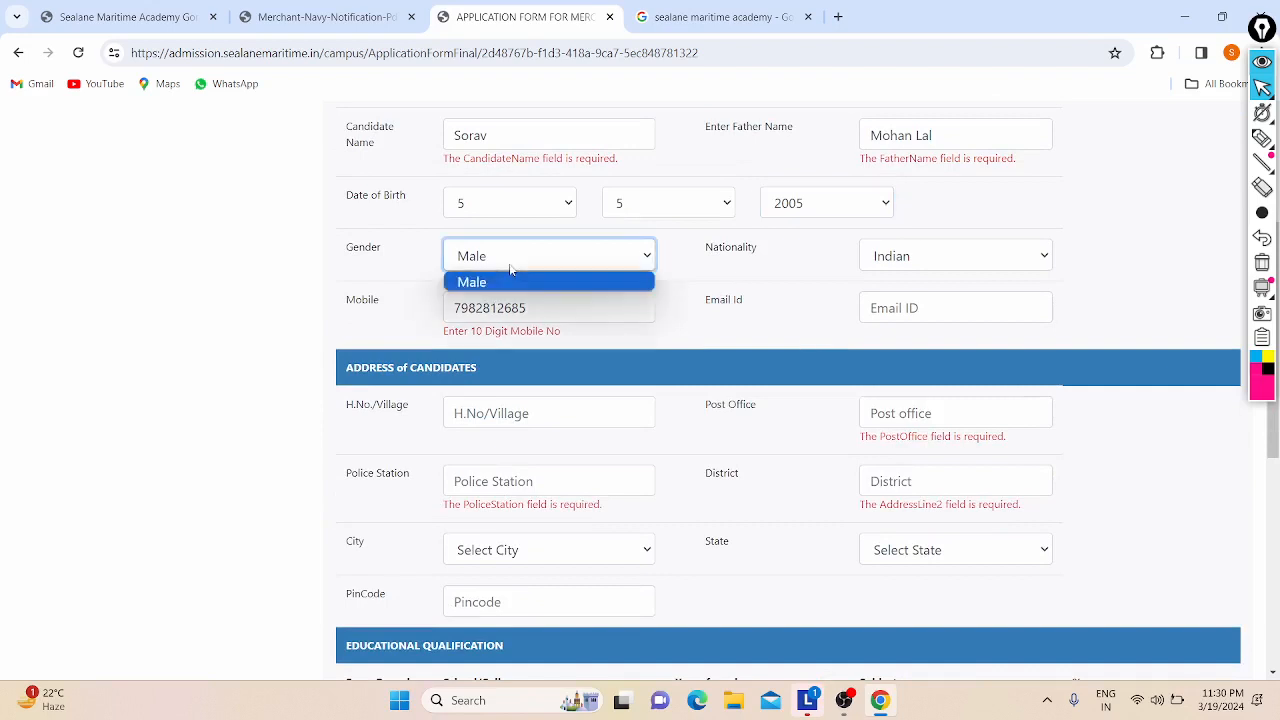
click(520, 290)
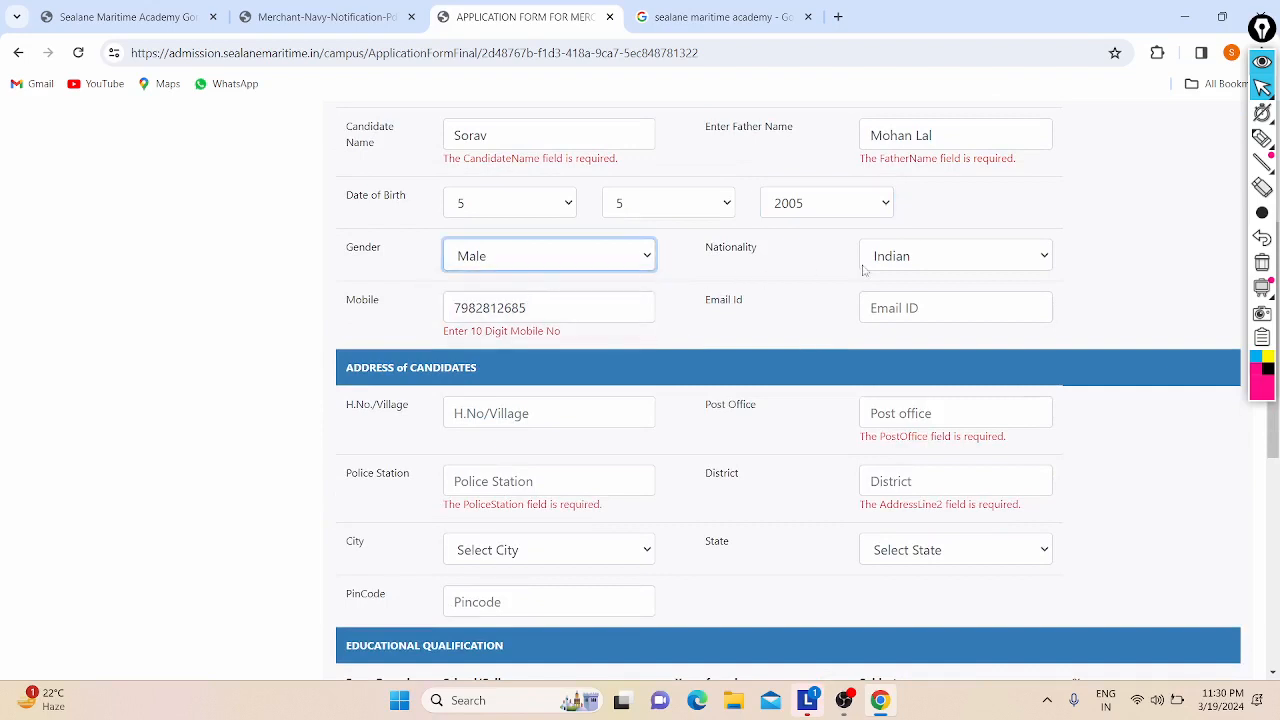
click(911, 258)
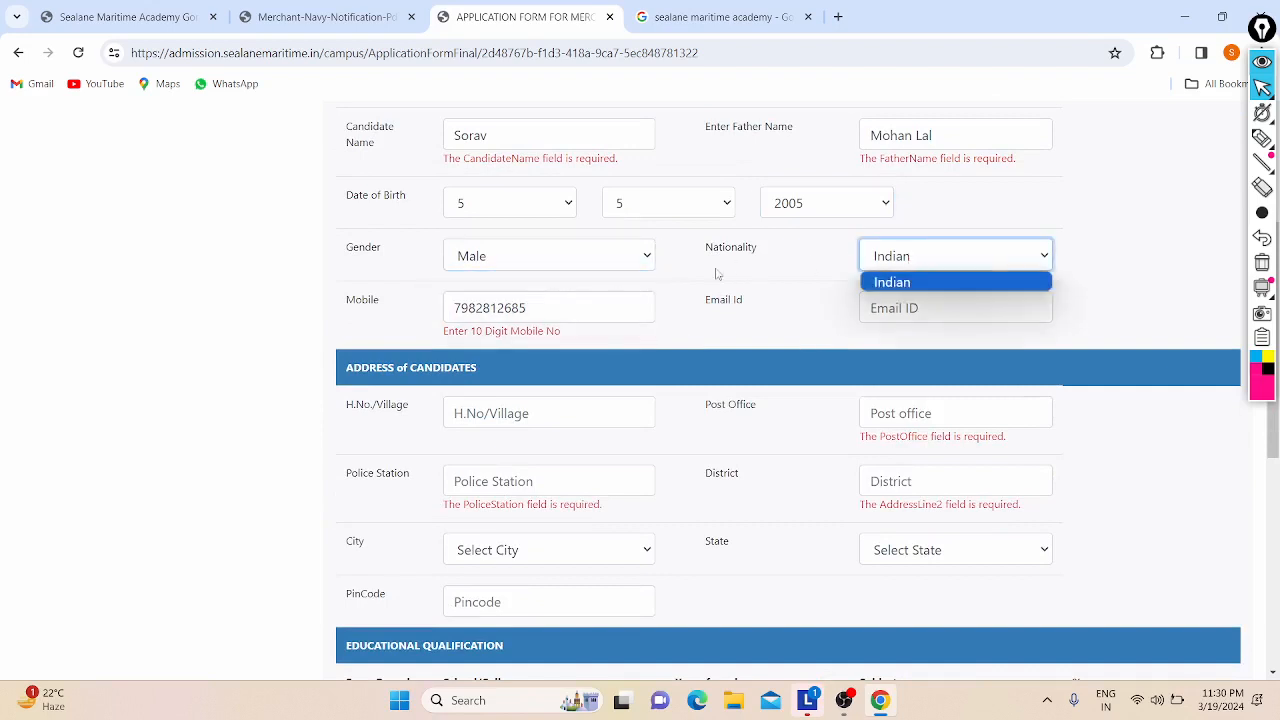
click(548, 296)
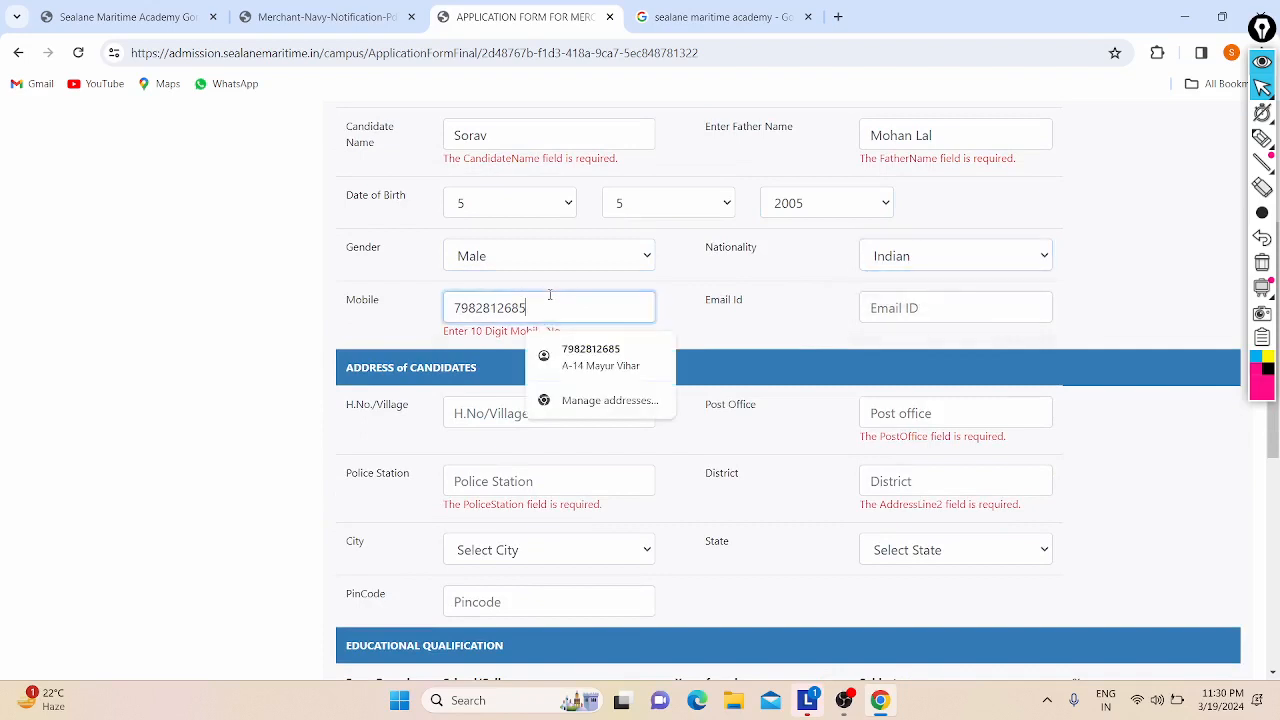
Step: Autofill the e-mail and saved address details from Chrome's suggestion
click(915, 307)
click(1020, 357)
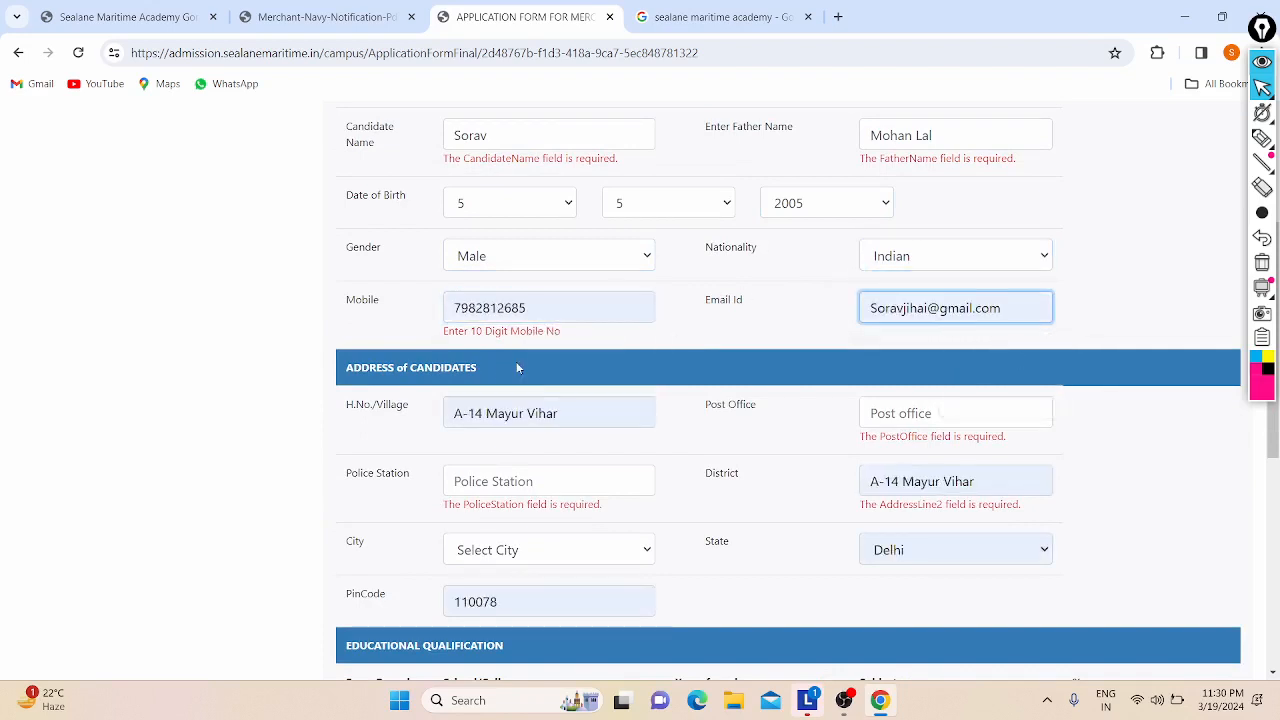
scroll(517, 362, down, 1)
click(563, 289)
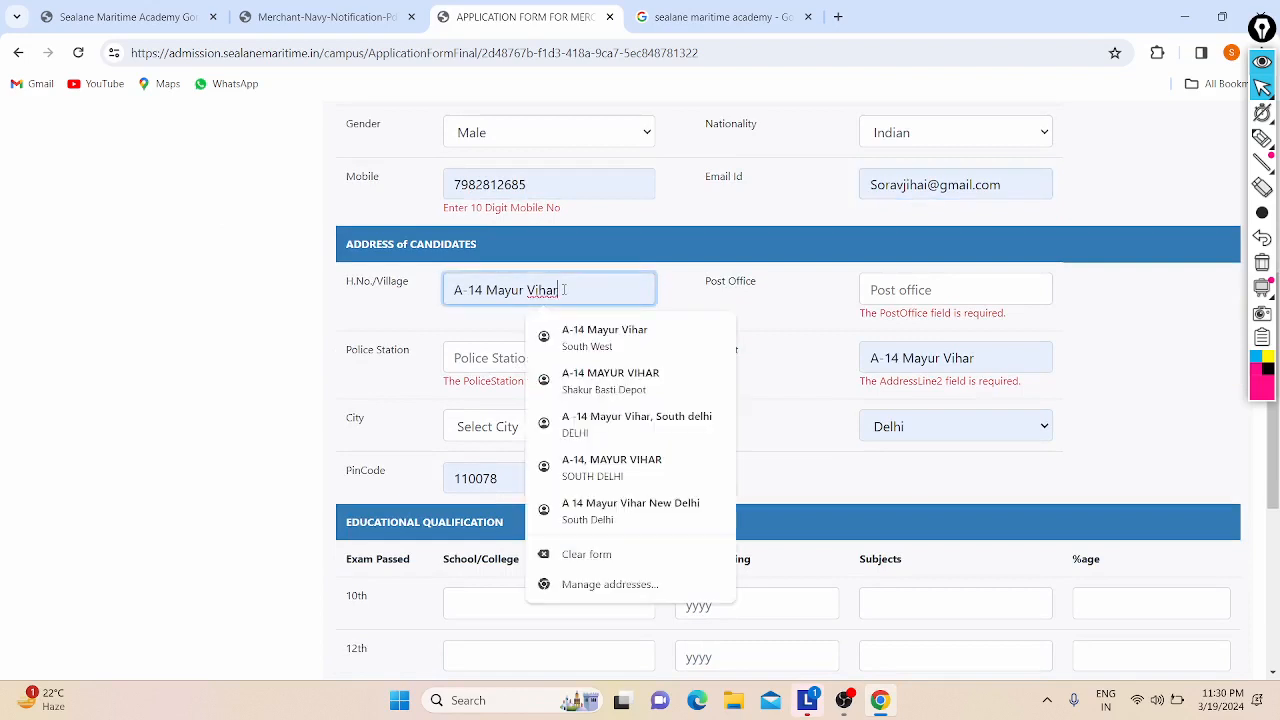
Step: Fill the post office and police station from the suggested entries
click(928, 289)
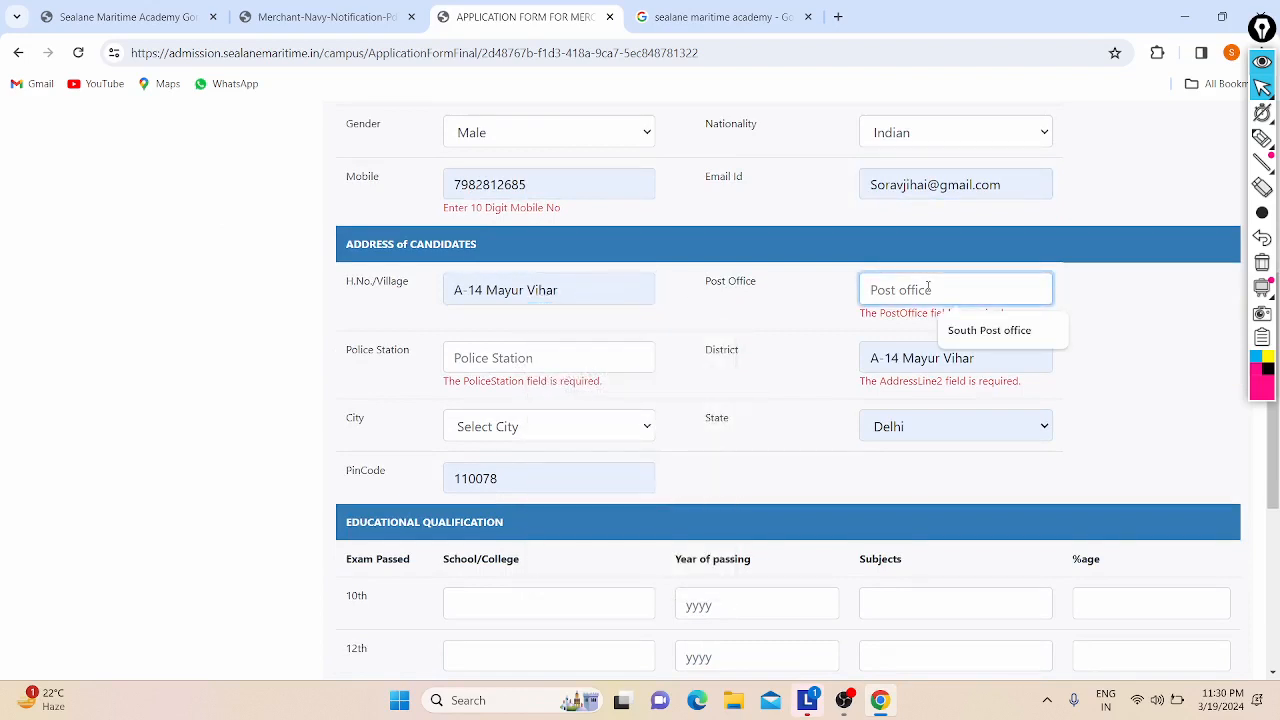
click(975, 330)
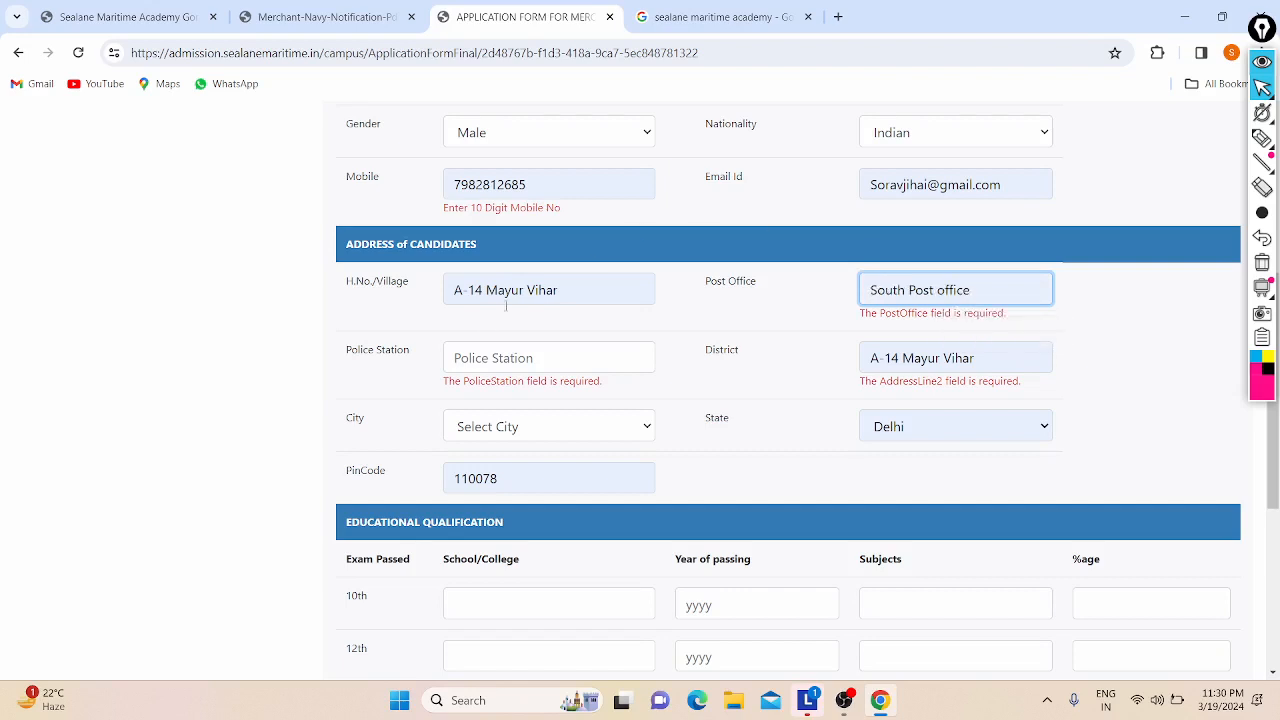
click(501, 347)
click(565, 401)
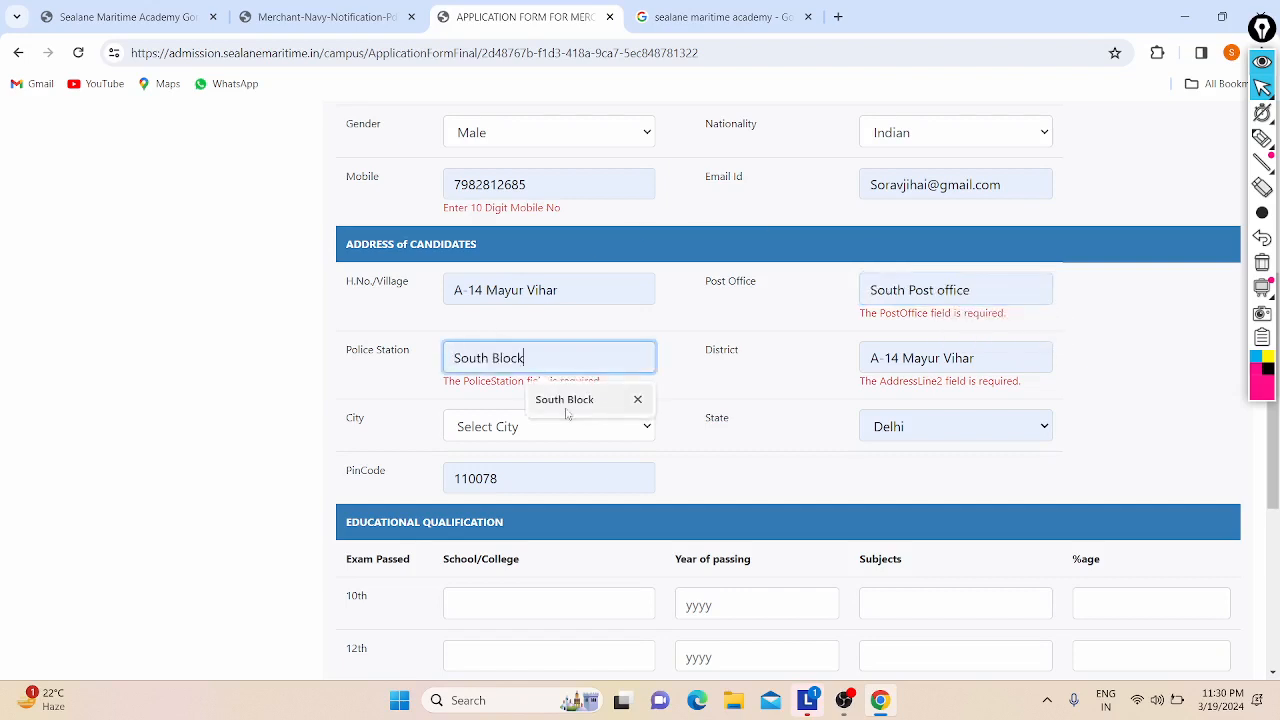
click(524, 430)
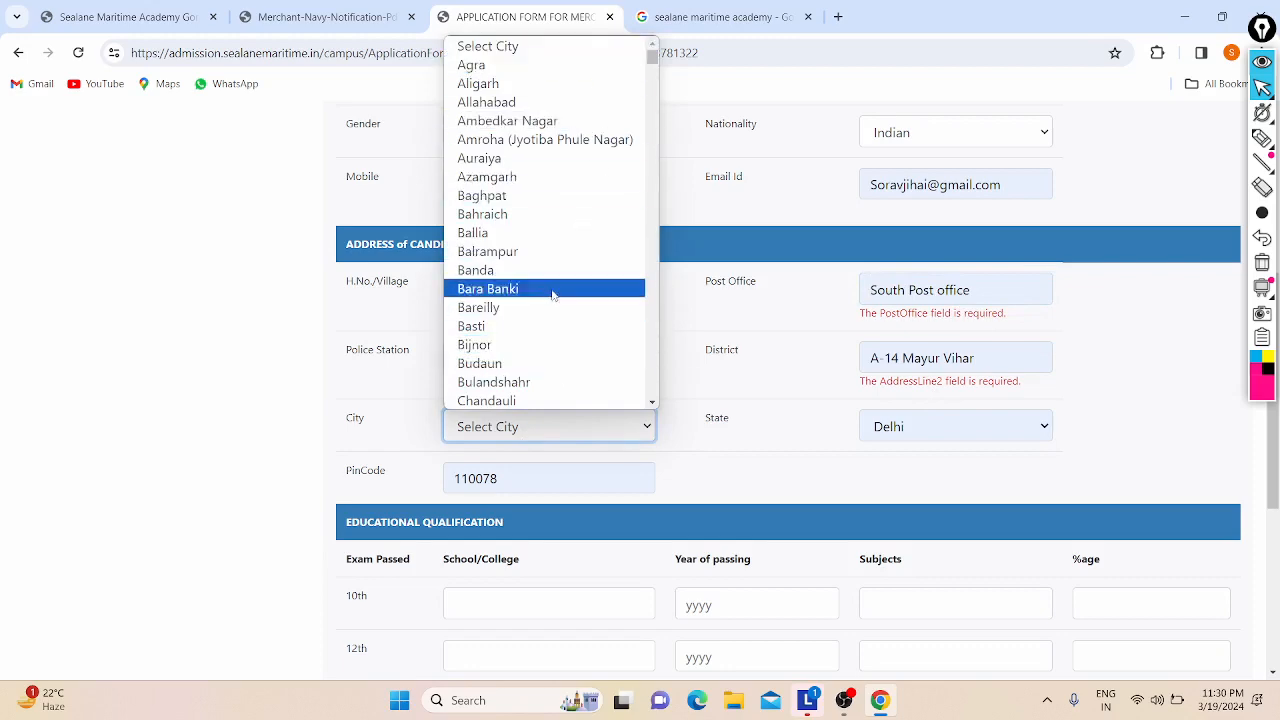
Step: Choose New Delhi as the city and scroll down to Educational Qualification
scroll(591, 315, down, 15)
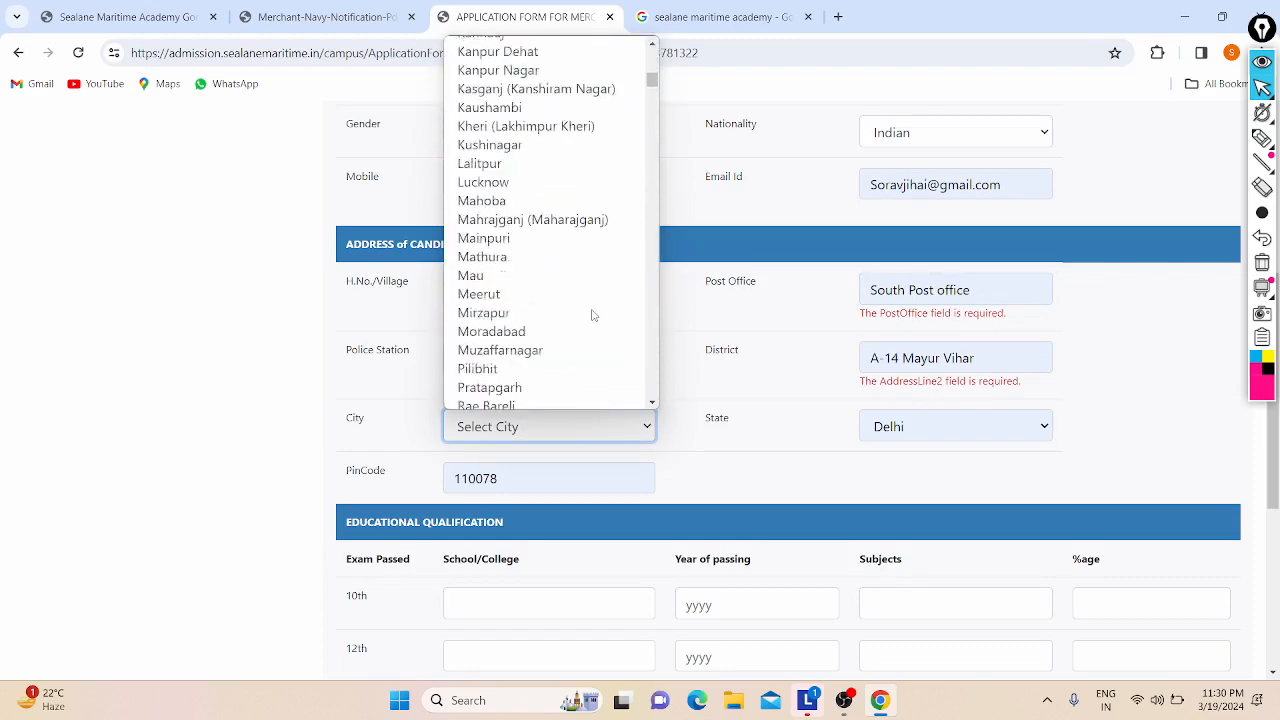
scroll(591, 315, down, 15)
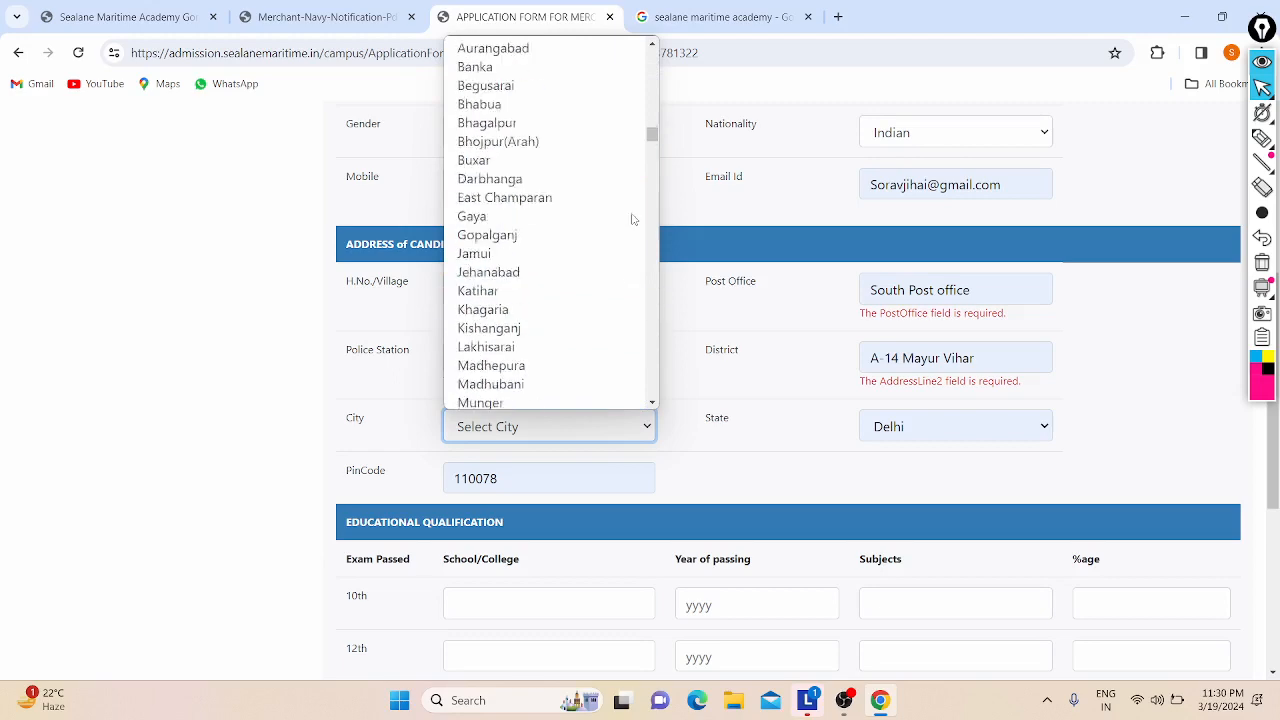
scroll(477, 423, down, 5)
scroll(466, 340, up, 4)
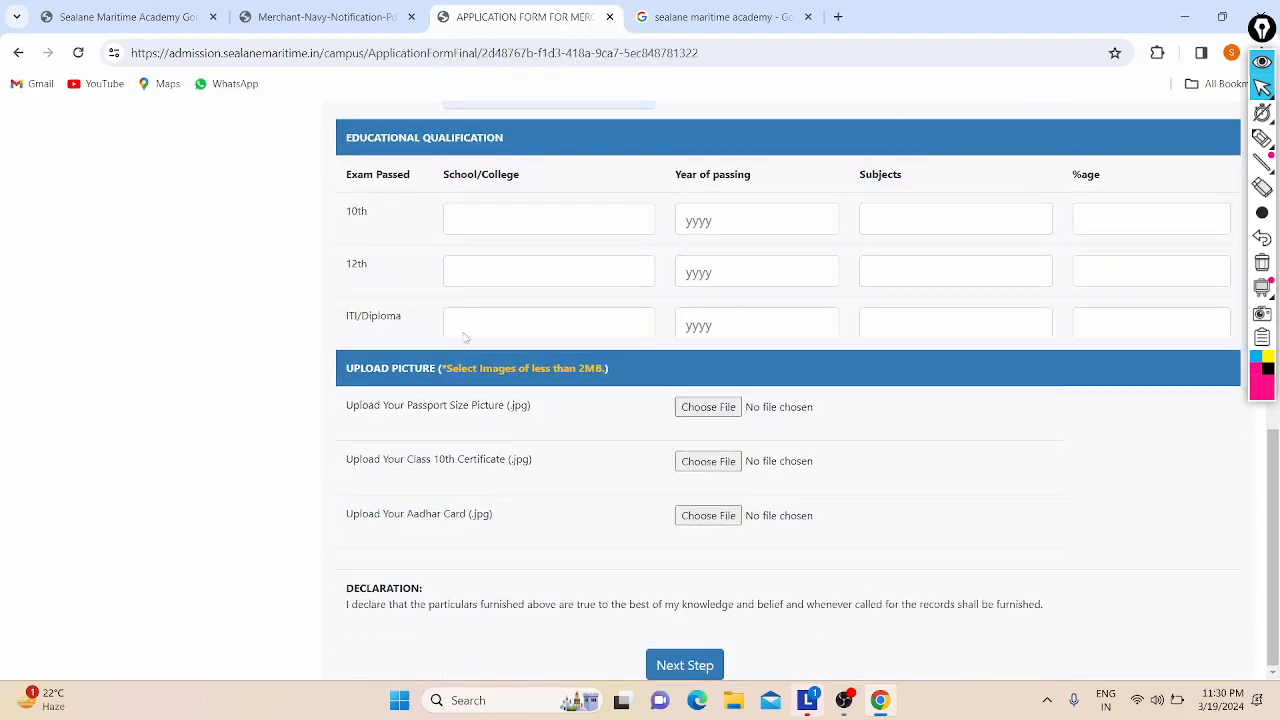
scroll(461, 318, up, 1)
click(520, 455)
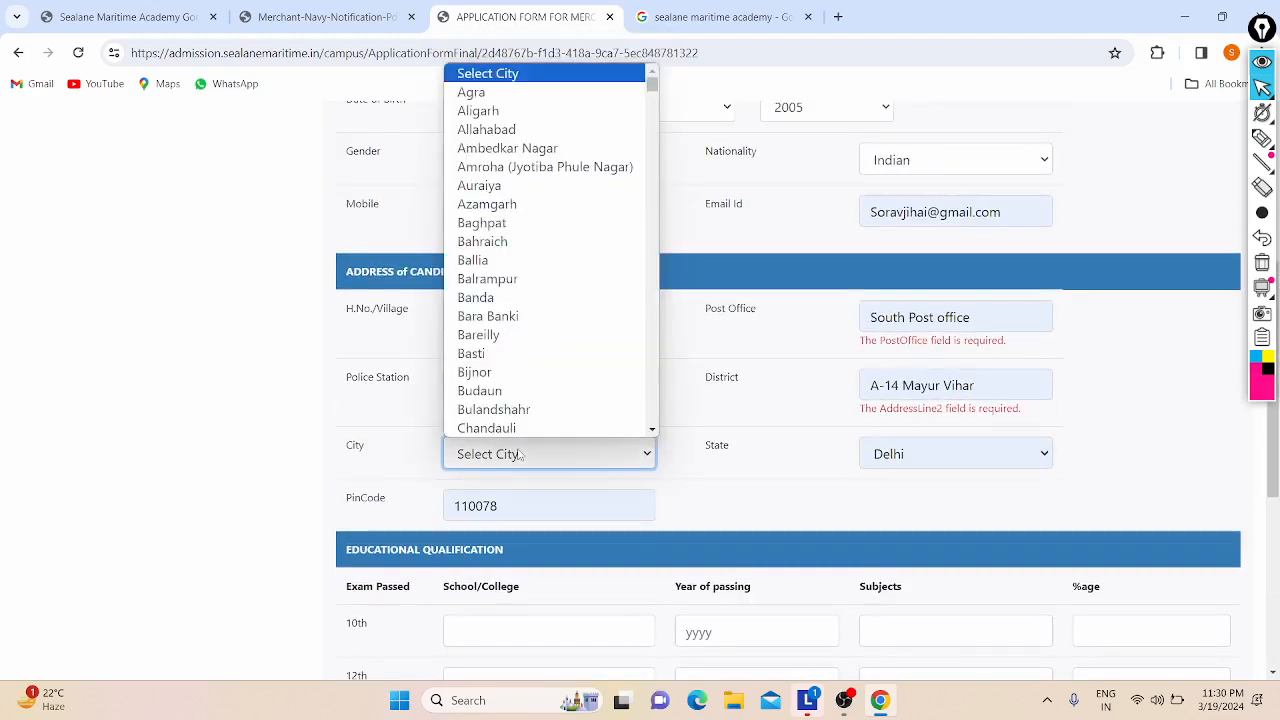
key(n)
key(e)
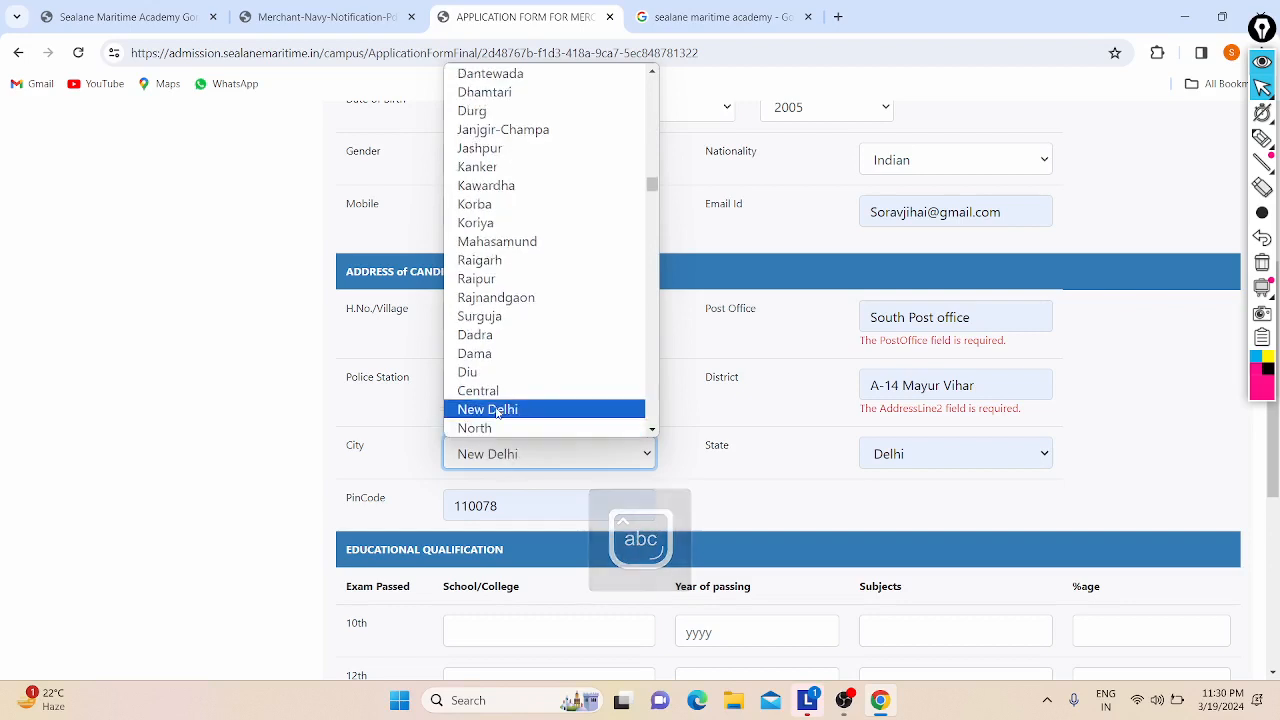
click(497, 410)
scroll(632, 298, down, 1)
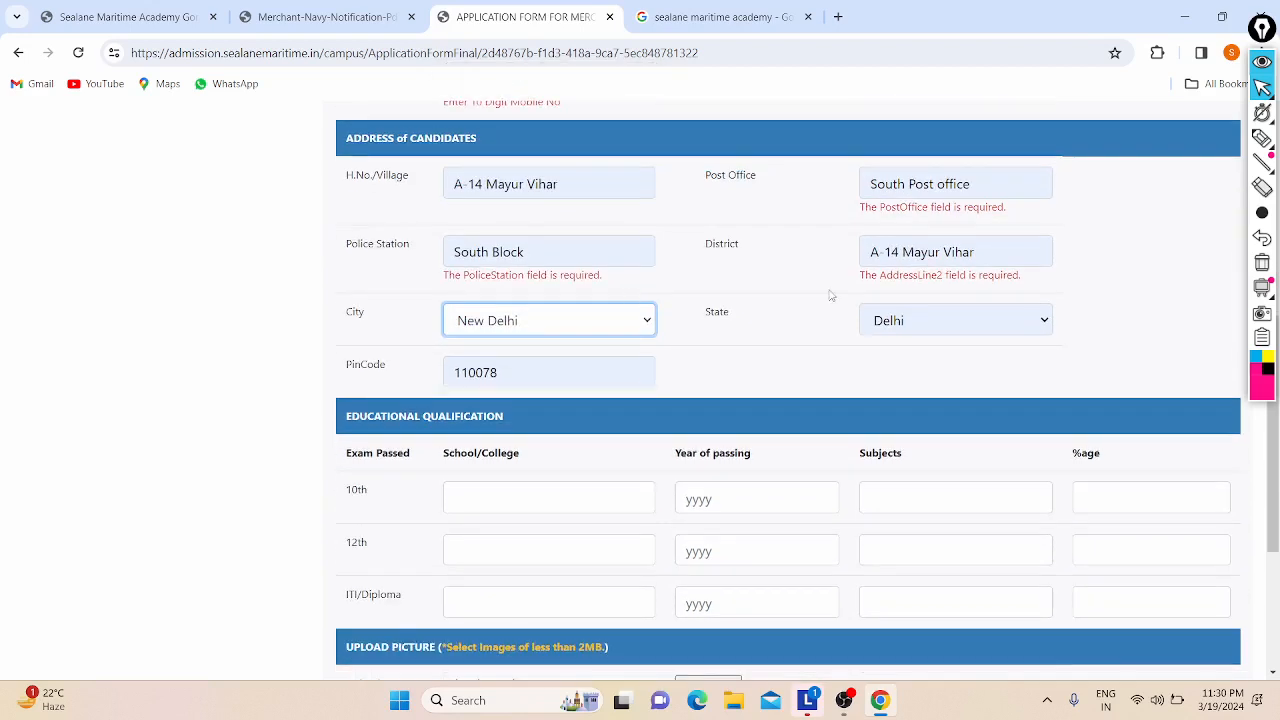
scroll(829, 296, up, 1)
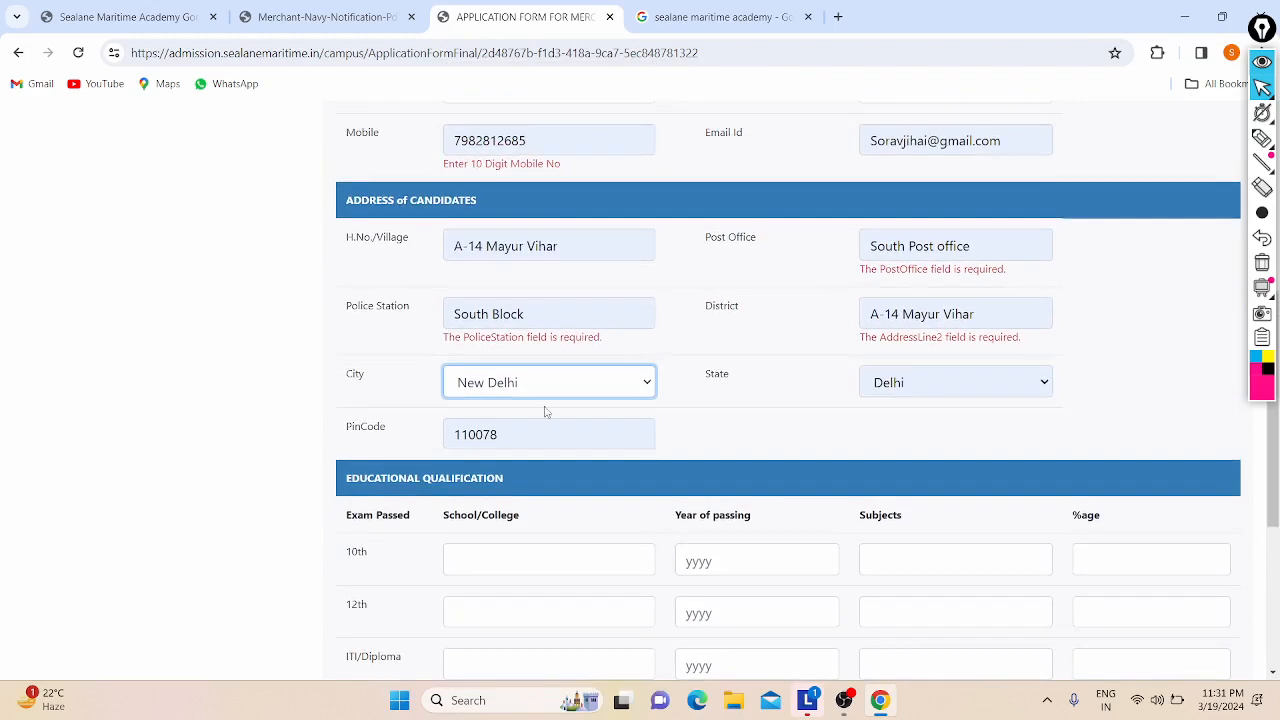
scroll(545, 412, down, 1)
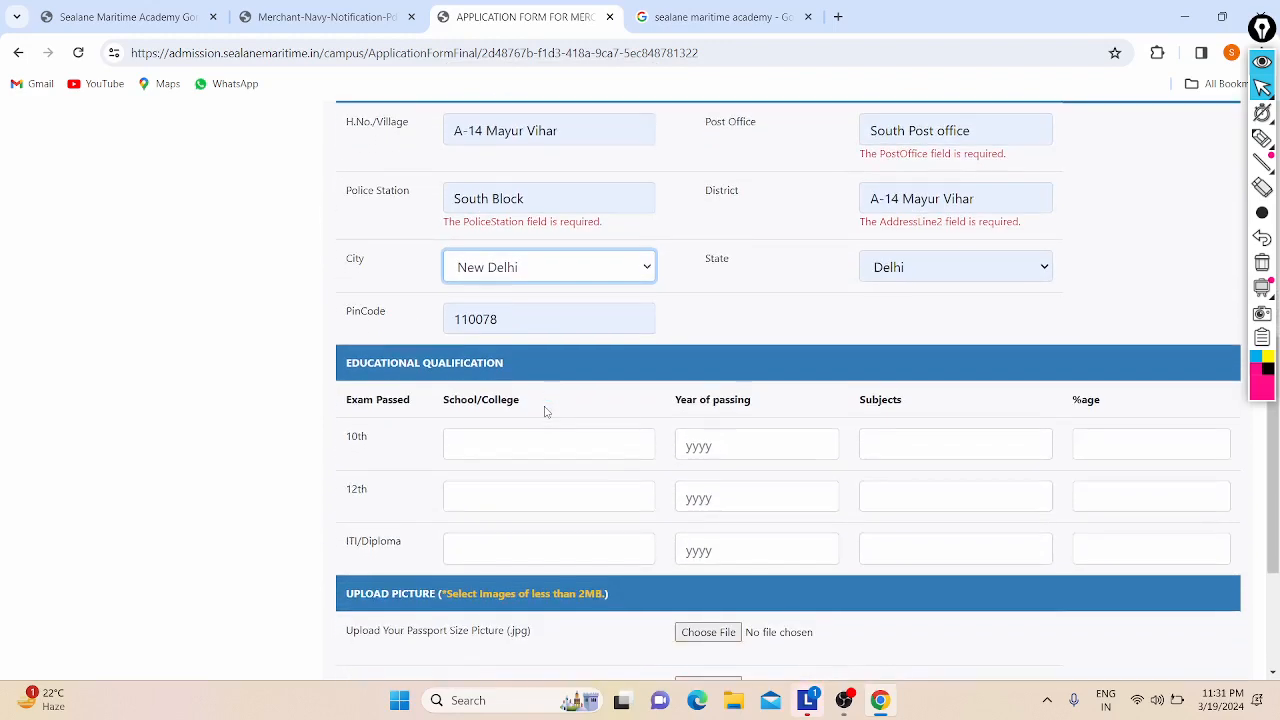
scroll(189, 467, down, 1)
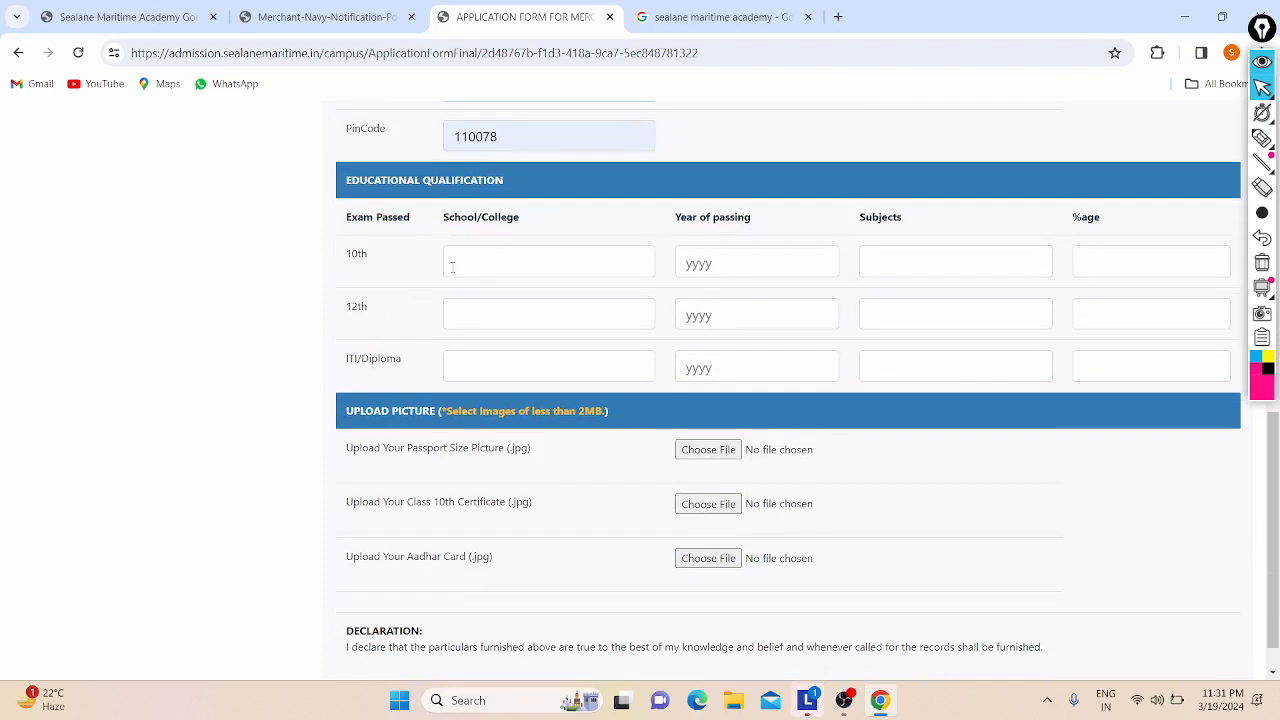
Step: Enter DPS as the 10th and 12th school, replacing the mistaken CBSE entry
click(470, 258)
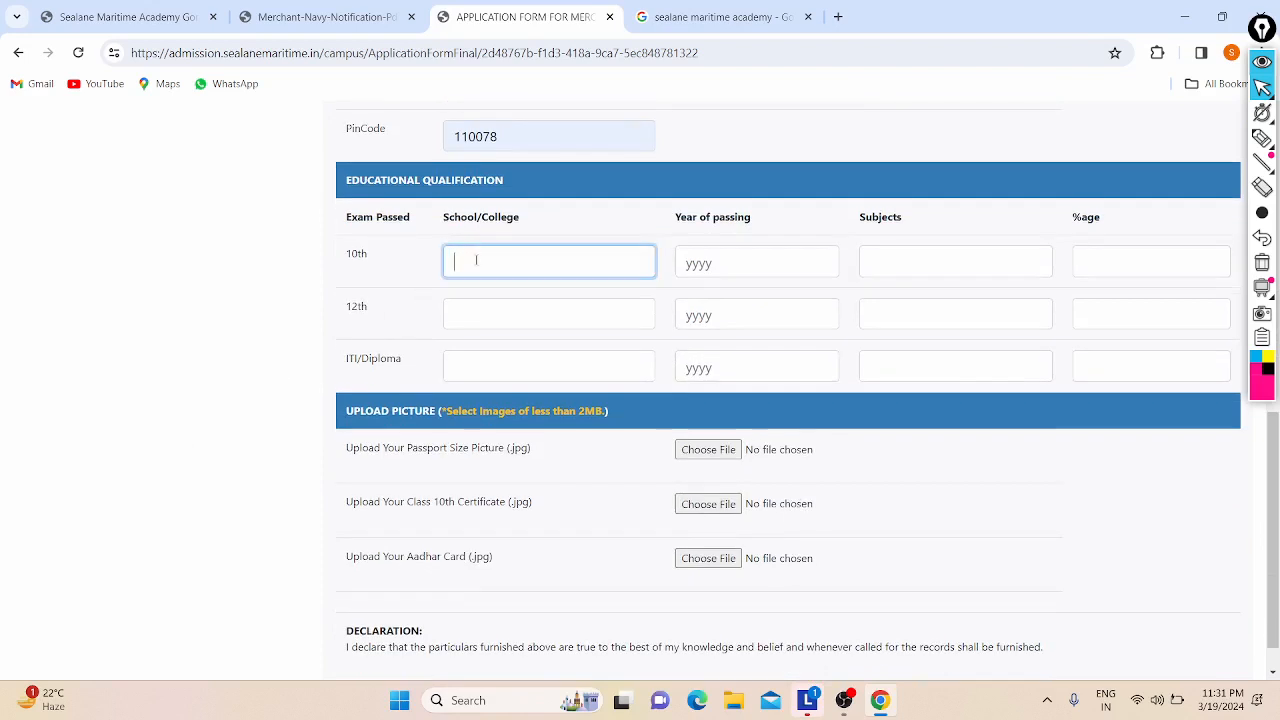
text(CBSE)
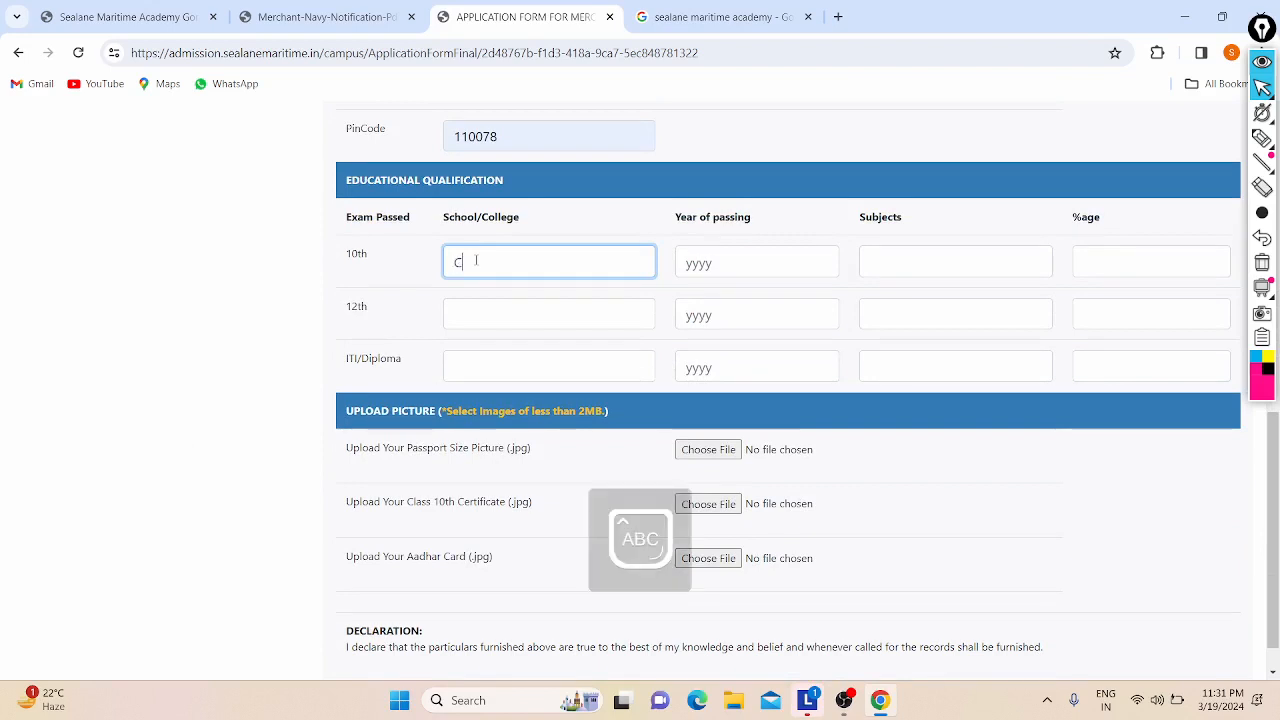
key(Caps_Lock)
key(BackSpace)
key(BackSpace)
key(BackSpace)
key(BackSpace)
text(DPS)
click(467, 319)
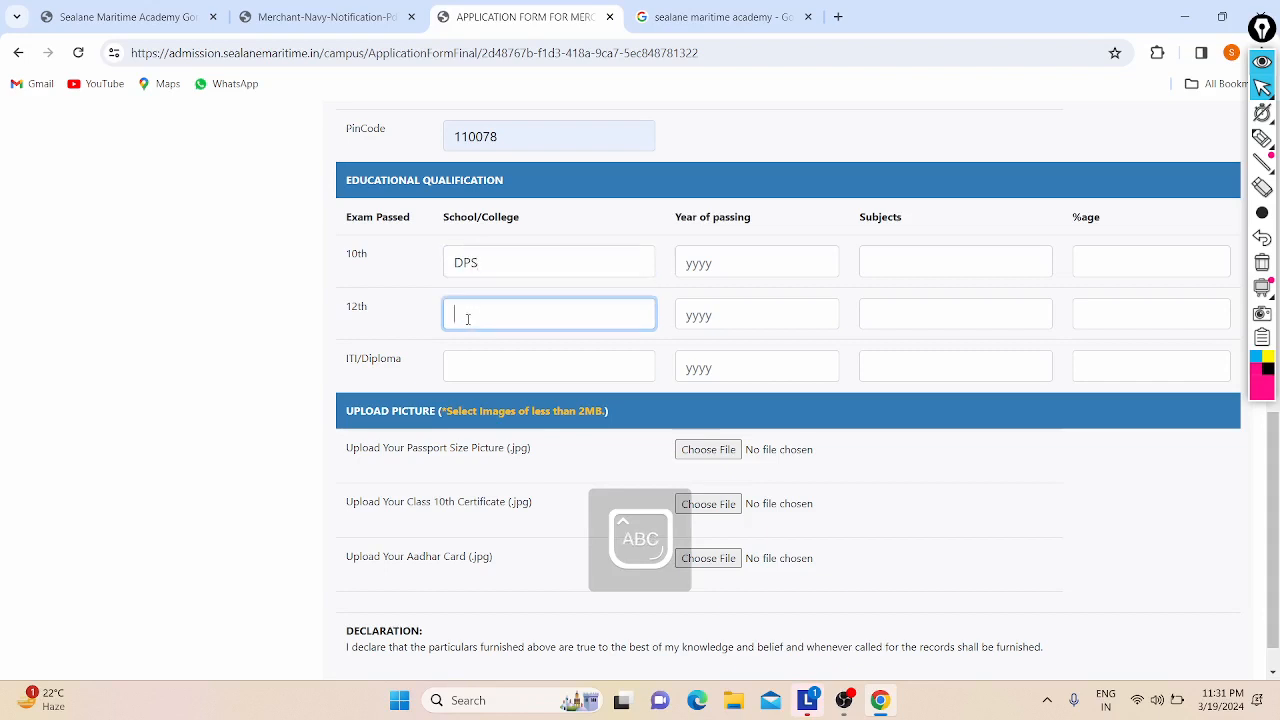
text(DPS)
click(462, 363)
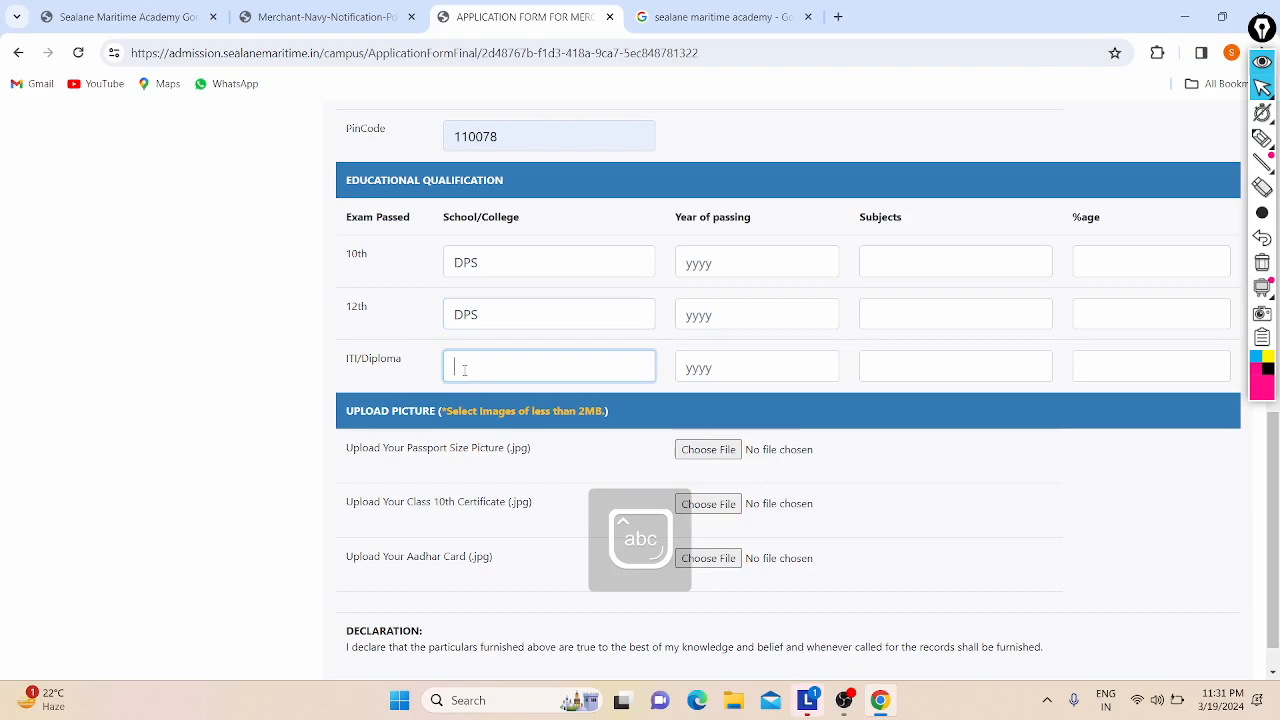
click(320, 17)
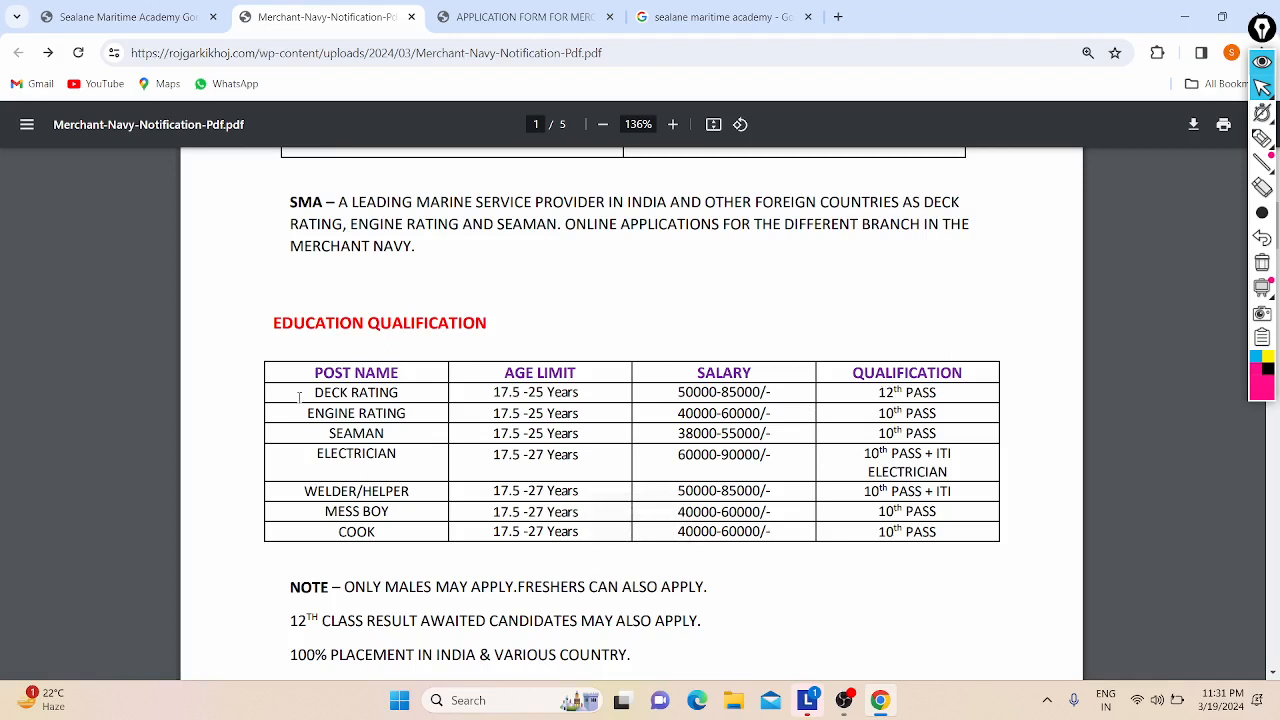
Step: Enter the year of passing as 2020 for 10th and 2022 for 12th
drag(299, 397, 415, 383)
click(345, 399)
click(524, 17)
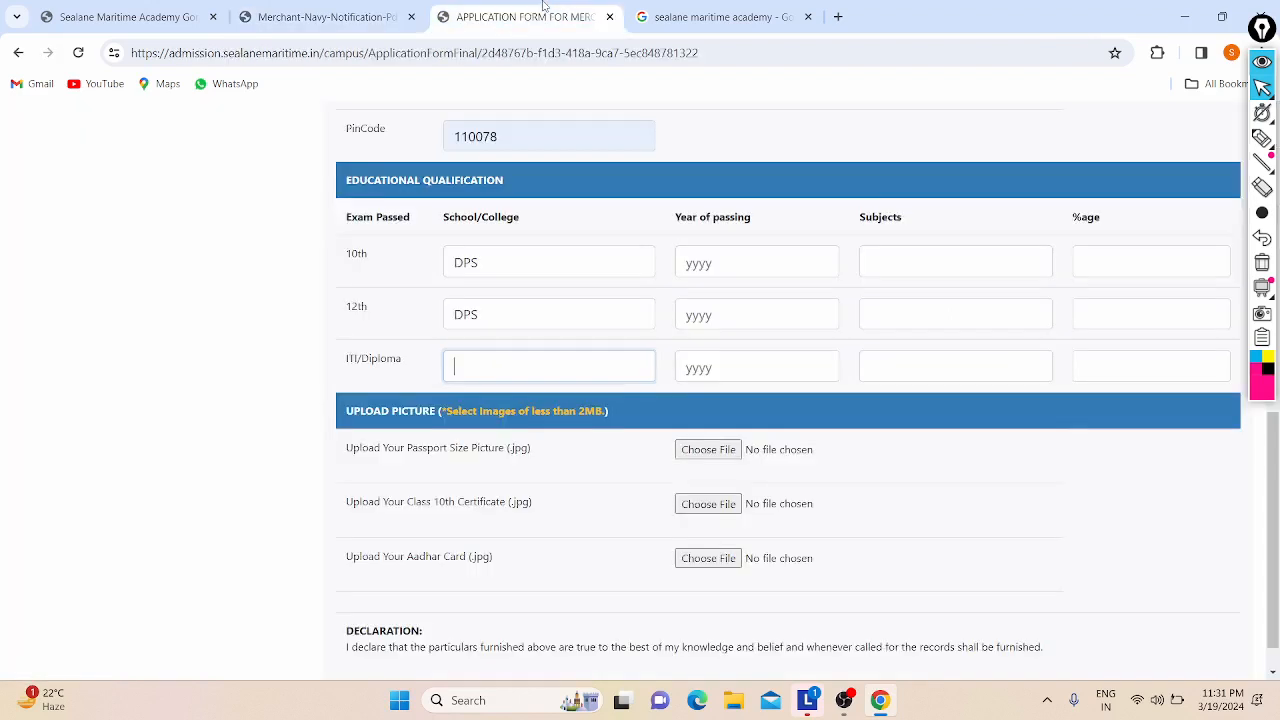
click(721, 270)
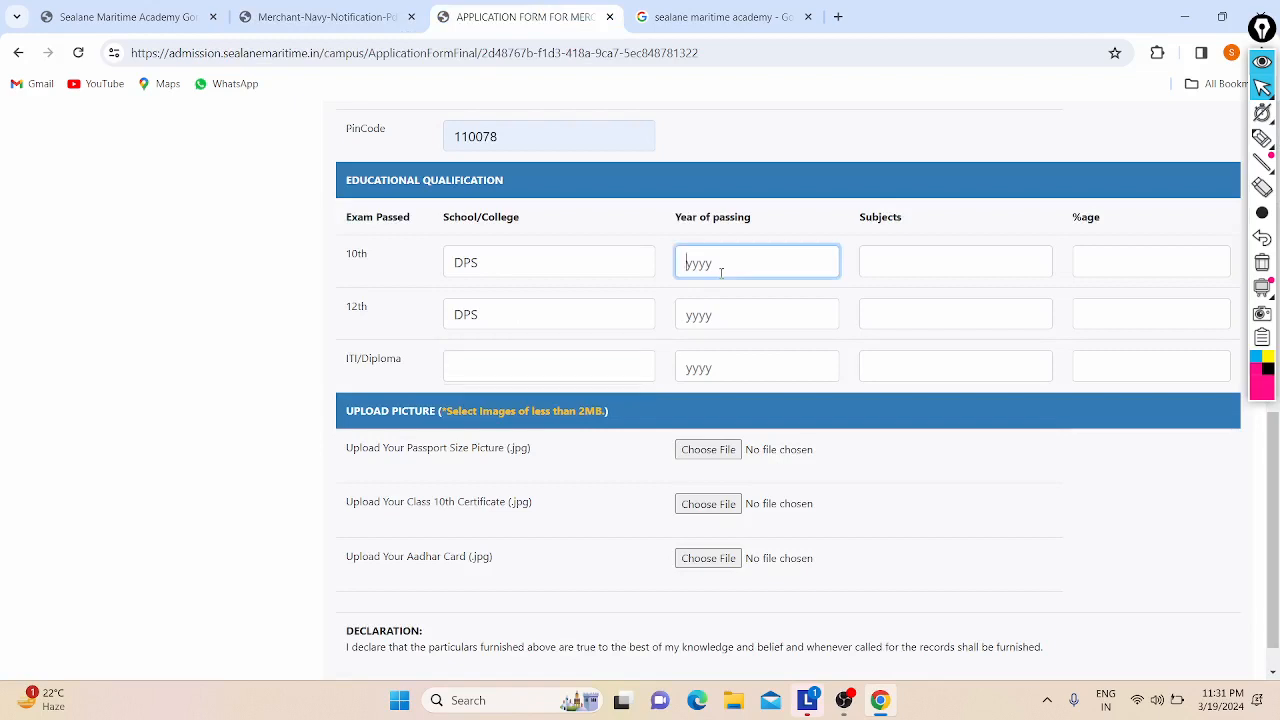
text(2020)
click(704, 310)
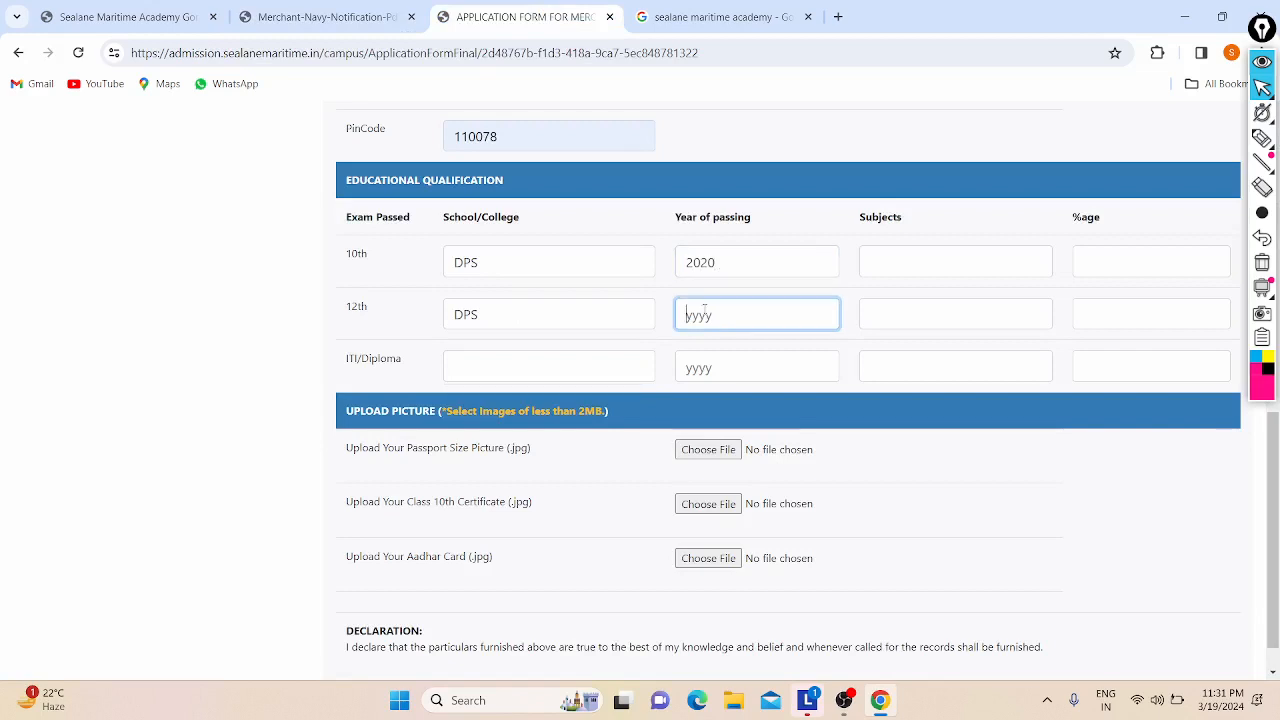
text(2022)
Step: Enter the 10th subjects as Hindi, English, Maths, Science, IT
click(920, 255)
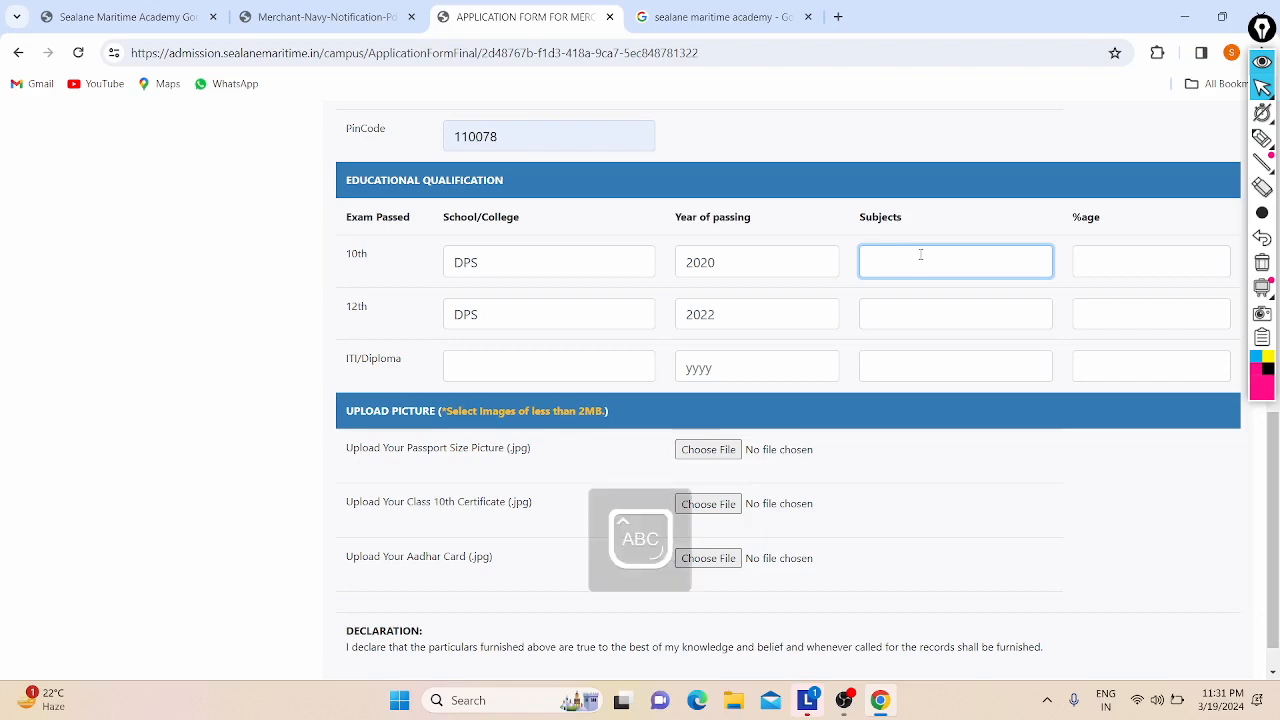
text(Hidn)
text(di, Engl)
text(ish, Maths)
text(, Science)
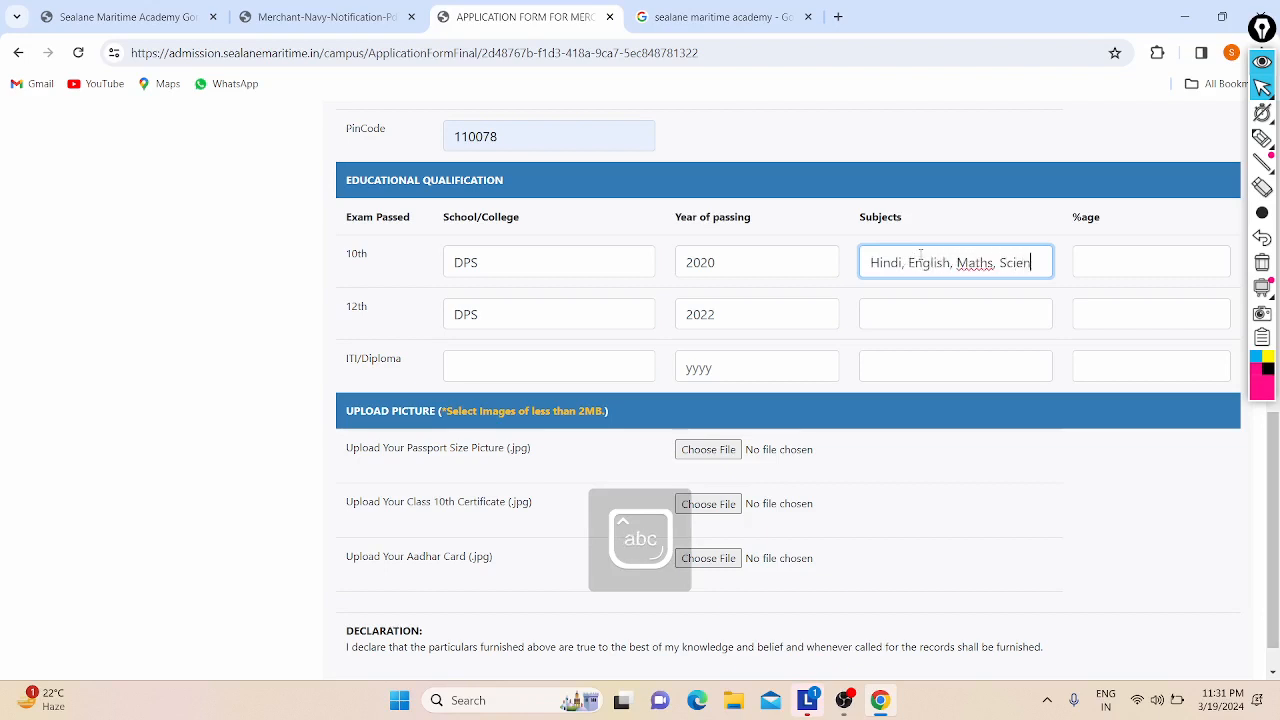
key(BackSpace)
key(BackSpace)
key(BackSpace)
key(BackSpace)
key(BackSpace)
key(BackSpace)
text(c)
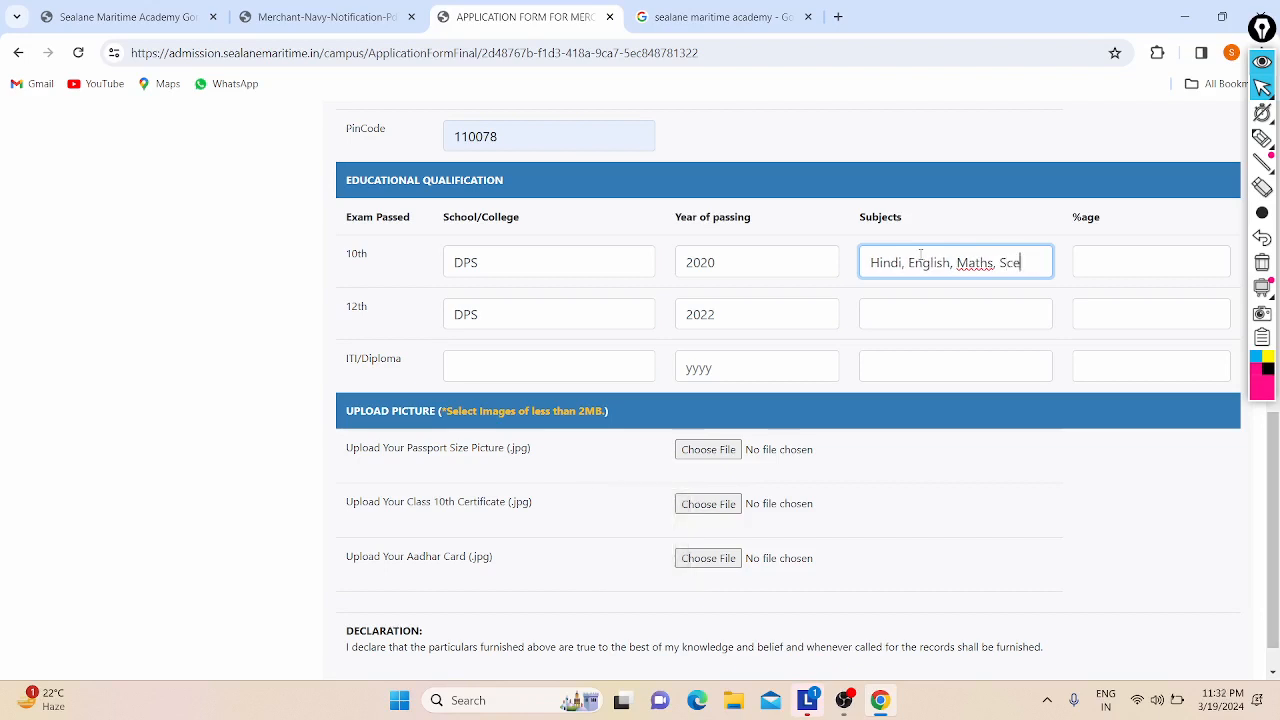
text(ience,)
key(Caps_Lock)
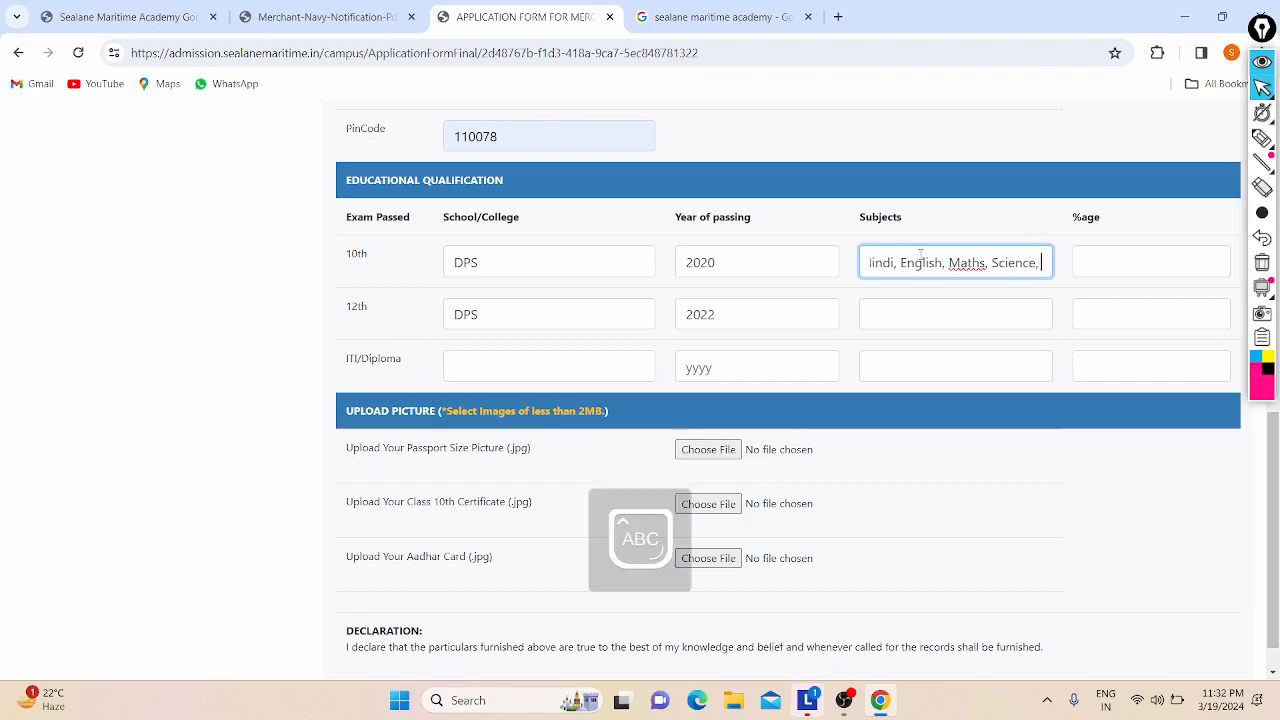
text(S)
key(Caps_Lock)
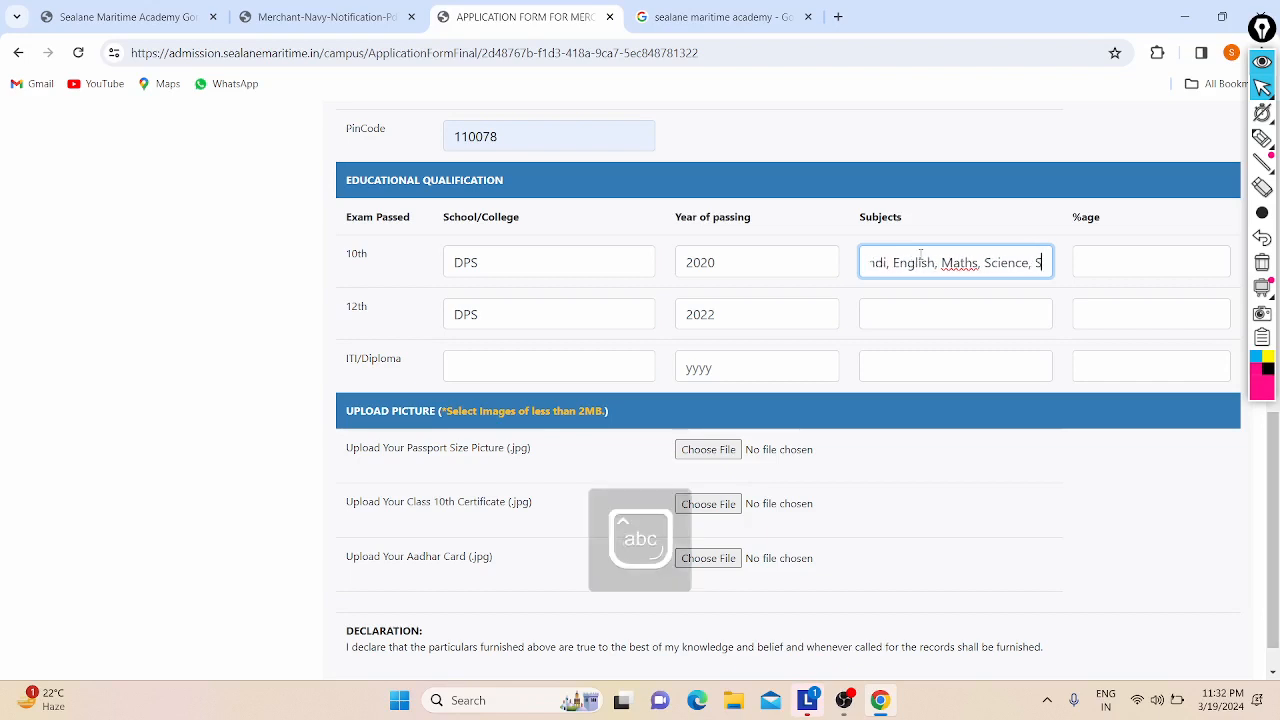
key(Num_Lock)
key(BackSpace)
key(Caps_Lock)
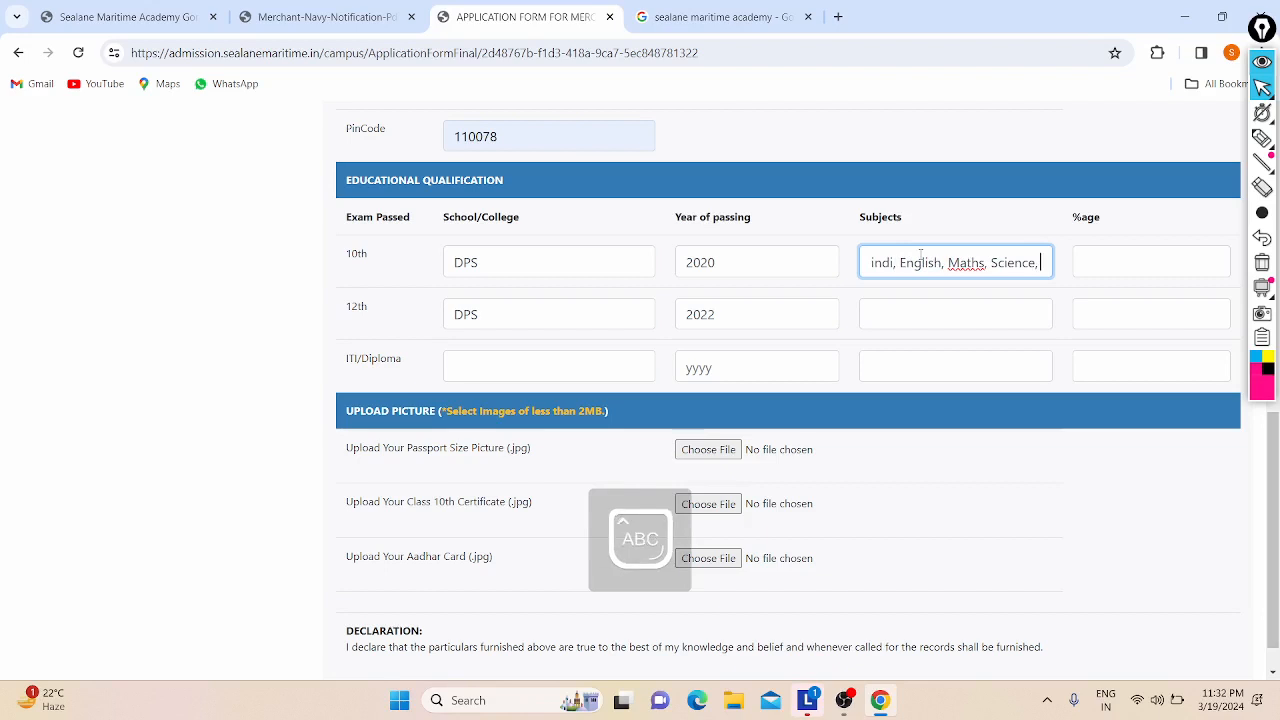
text(ITT)
key(Caps_Lock)
key(BackSpace)
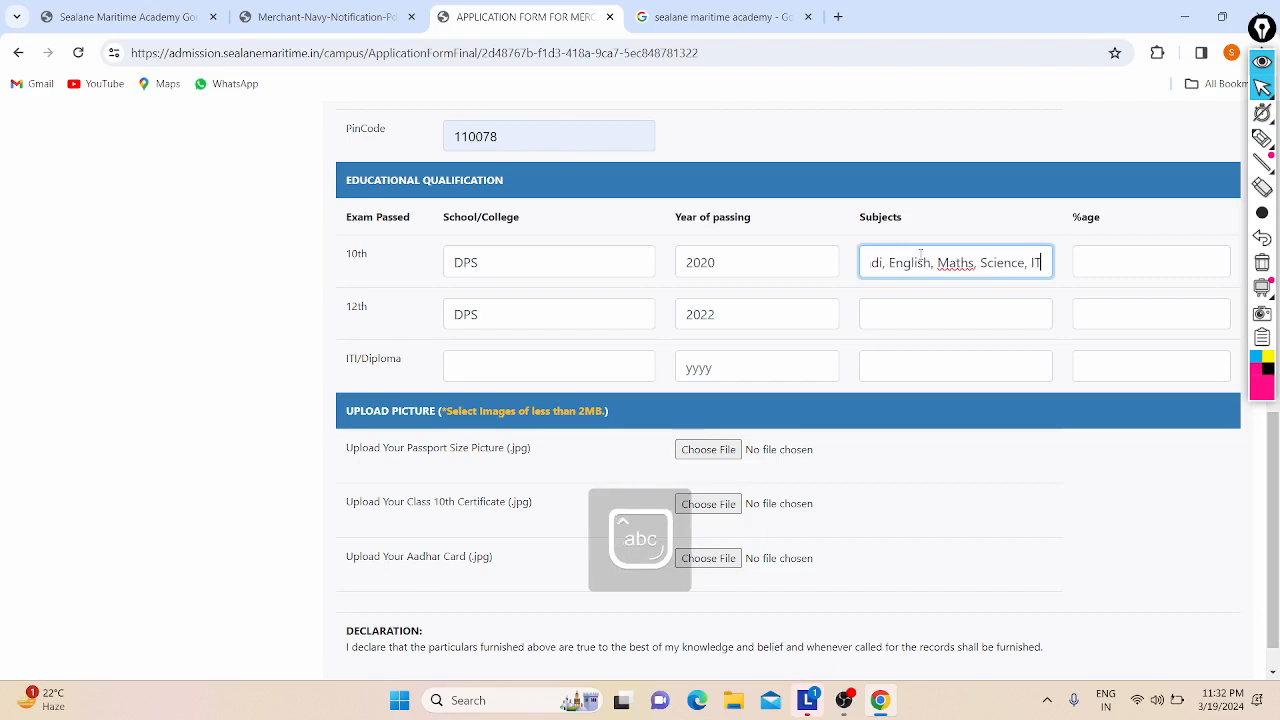
text(,)
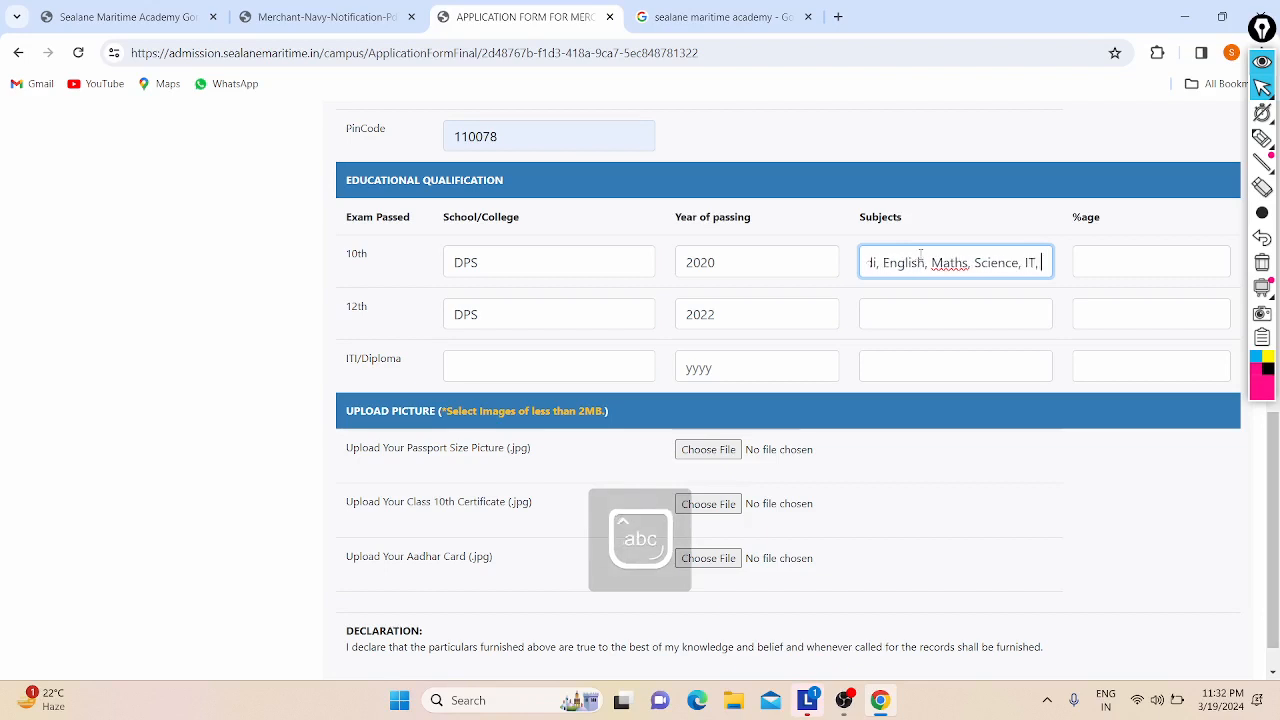
key(Caps_Lock)
key(Caps_Lock)
key(BackSpace)
key(BackSpace)
key(BackSpace)
key(BackSpace)
key(BackSpace)
key(BackSpace)
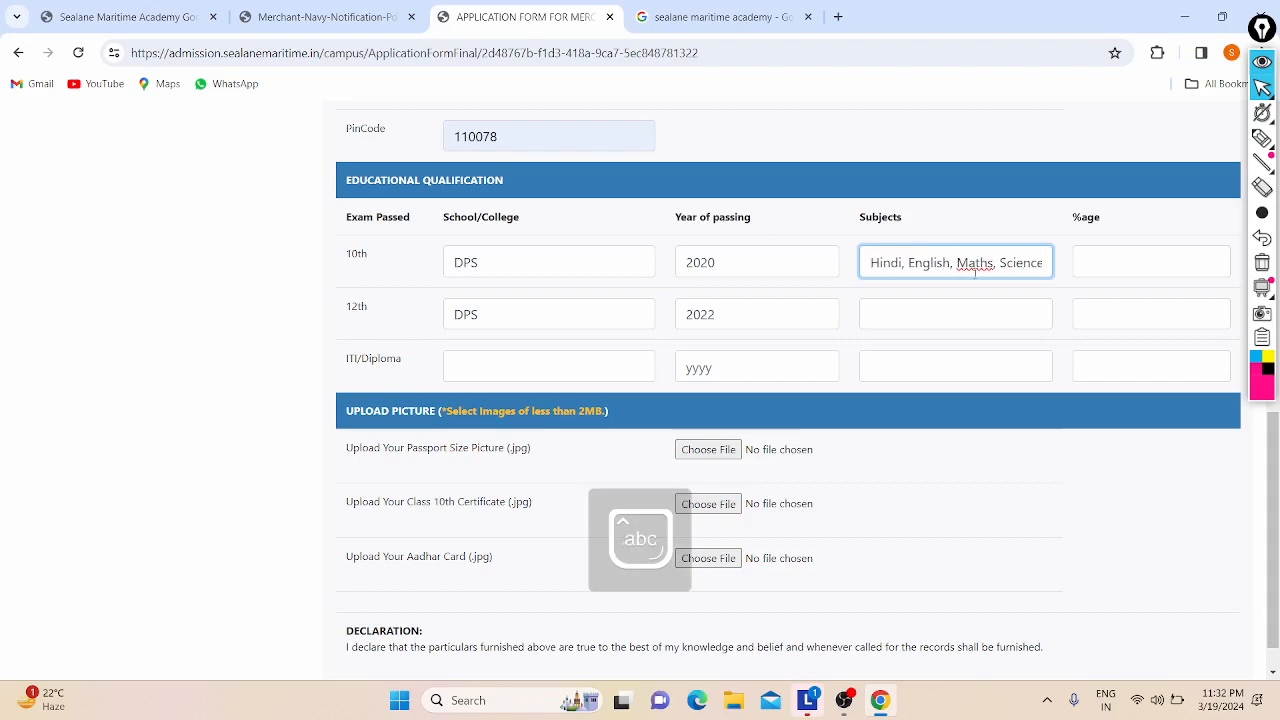
key(ctrl+z)
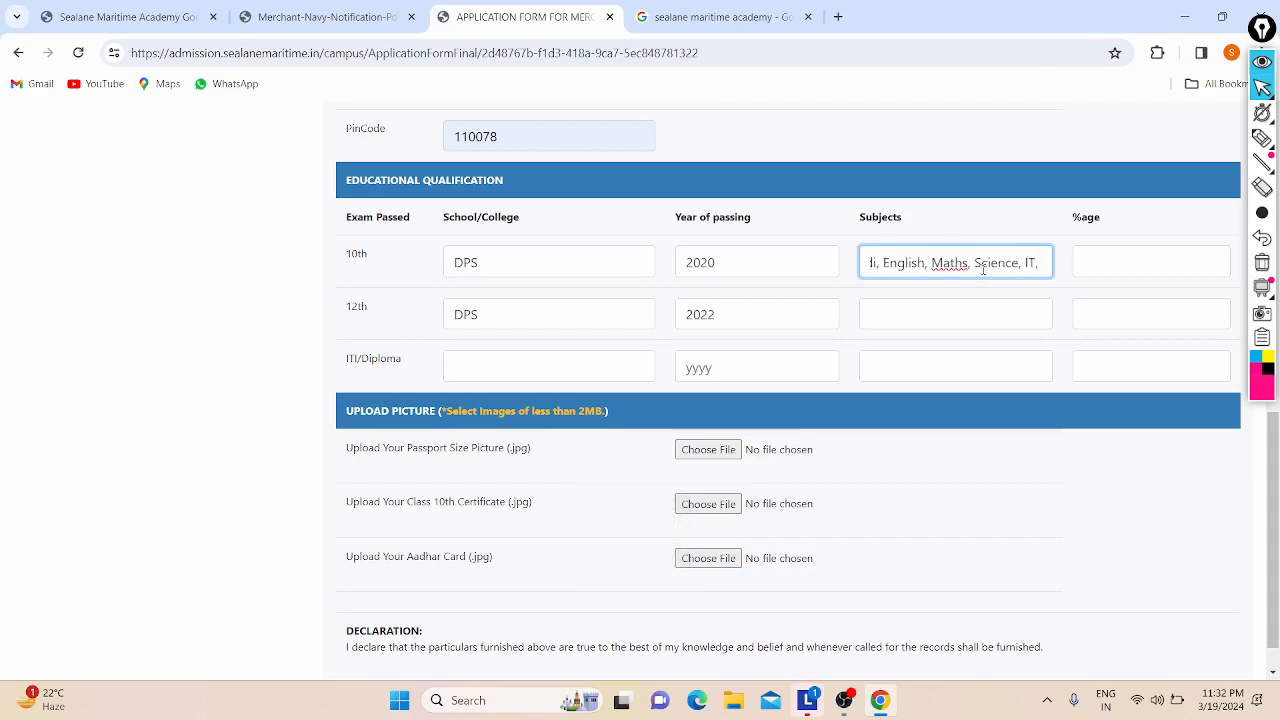
key(BackSpace)
key(BackSpace)
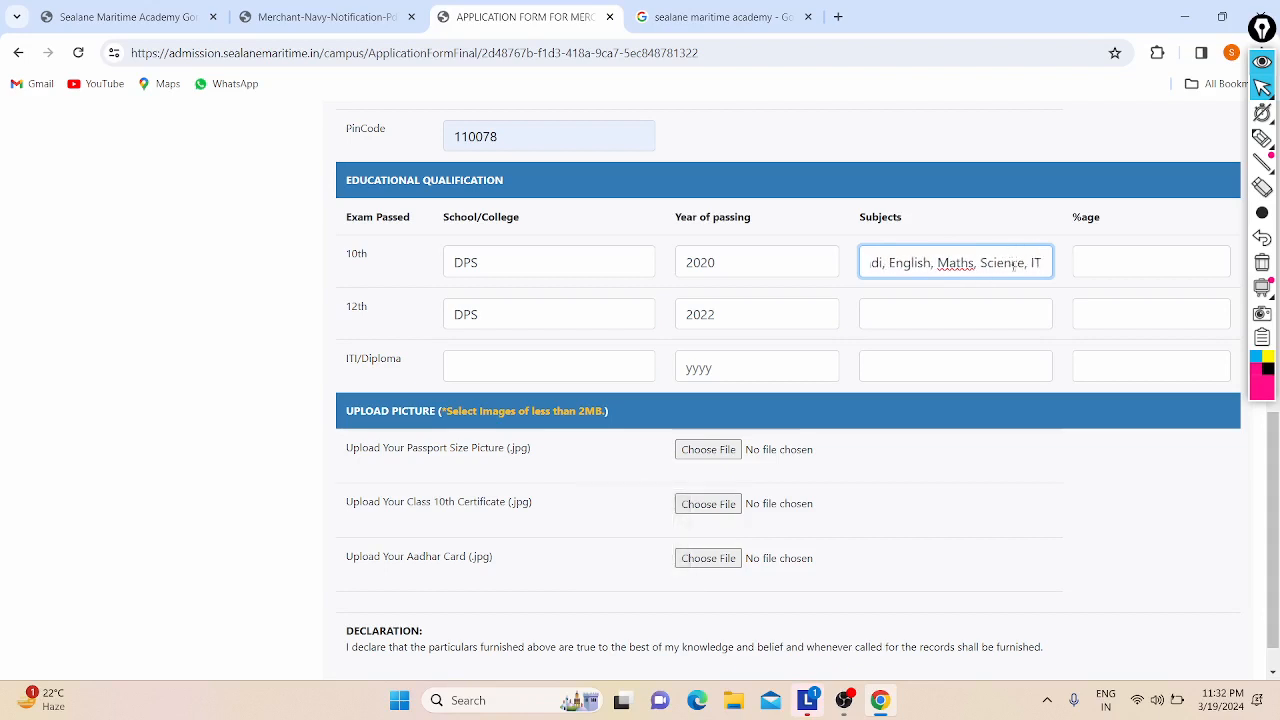
Step: Set the 10th-row percentage to 86
click(1081, 260)
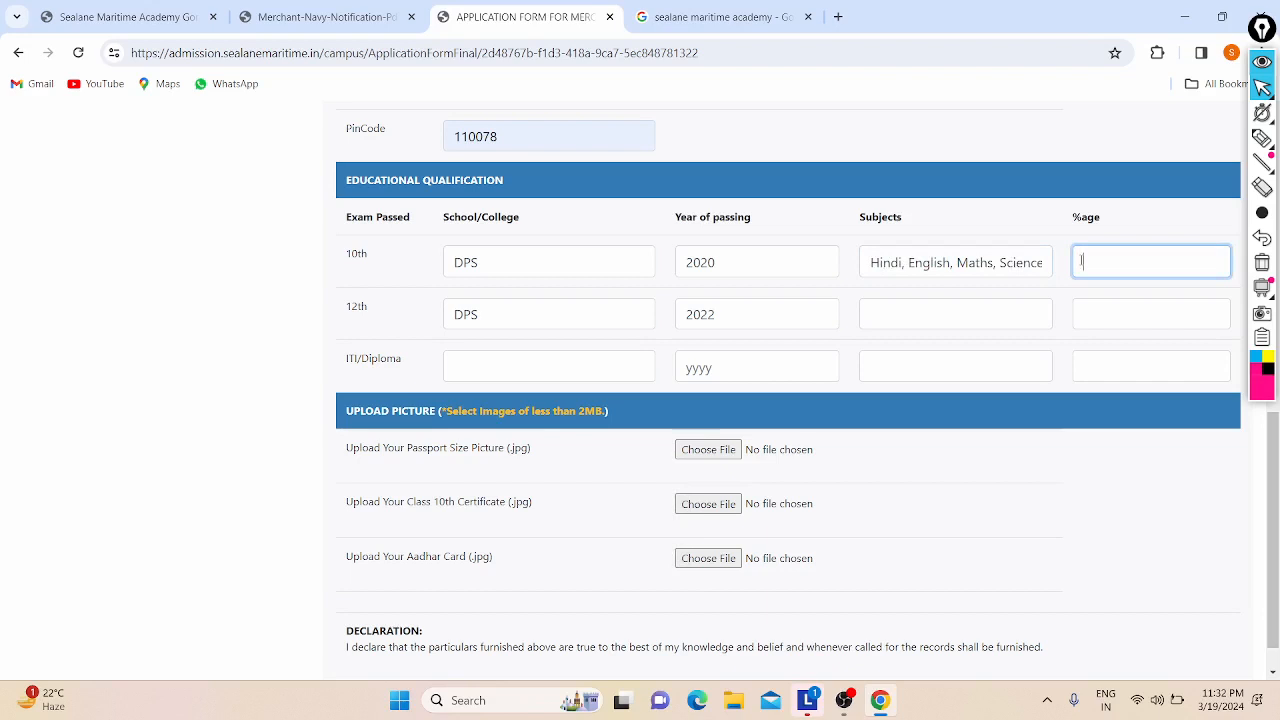
text(86)
click(900, 337)
Step: List the 12th subjects as Physics, Maths, Chemistry, Biology, English, IT, correcting the 'Englist' typo
click(891, 323)
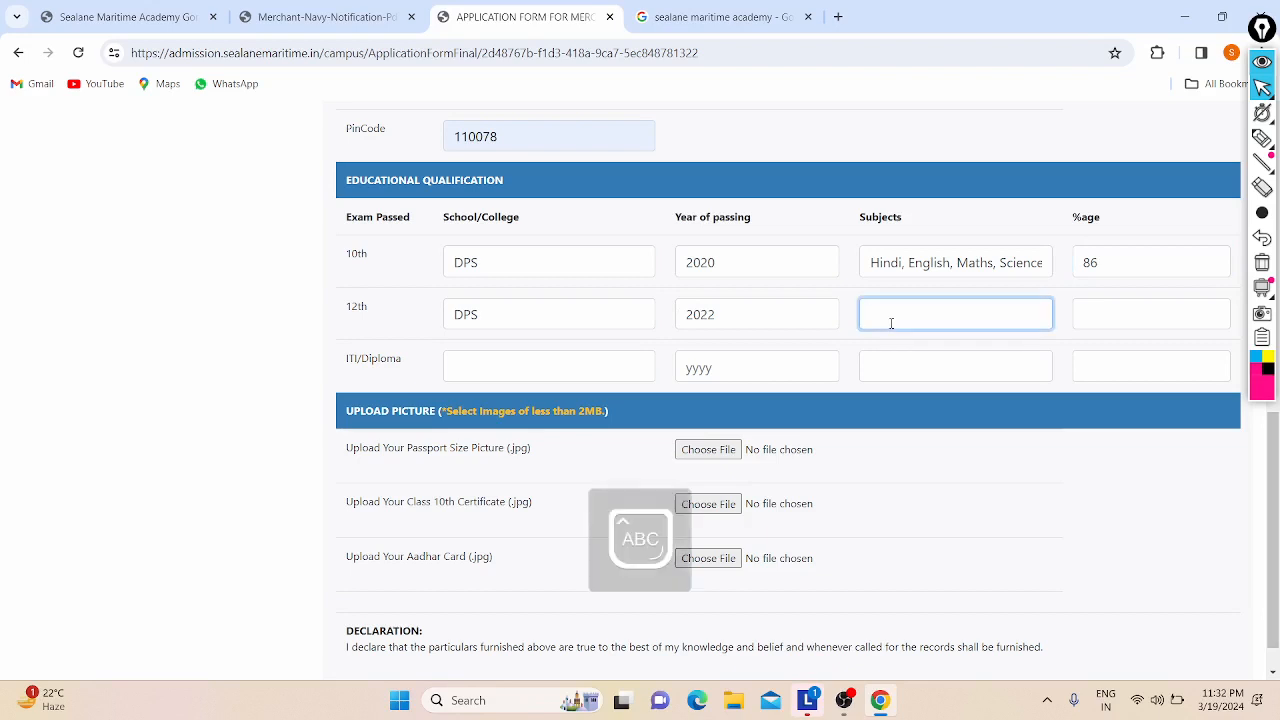
text(Physics,)
key(Caps_Lock)
text(M)
key(Caps_Lock)
text(aths,)
key(Caps_Lock)
text(C)
key(Caps_Lock)
text(hemistry,)
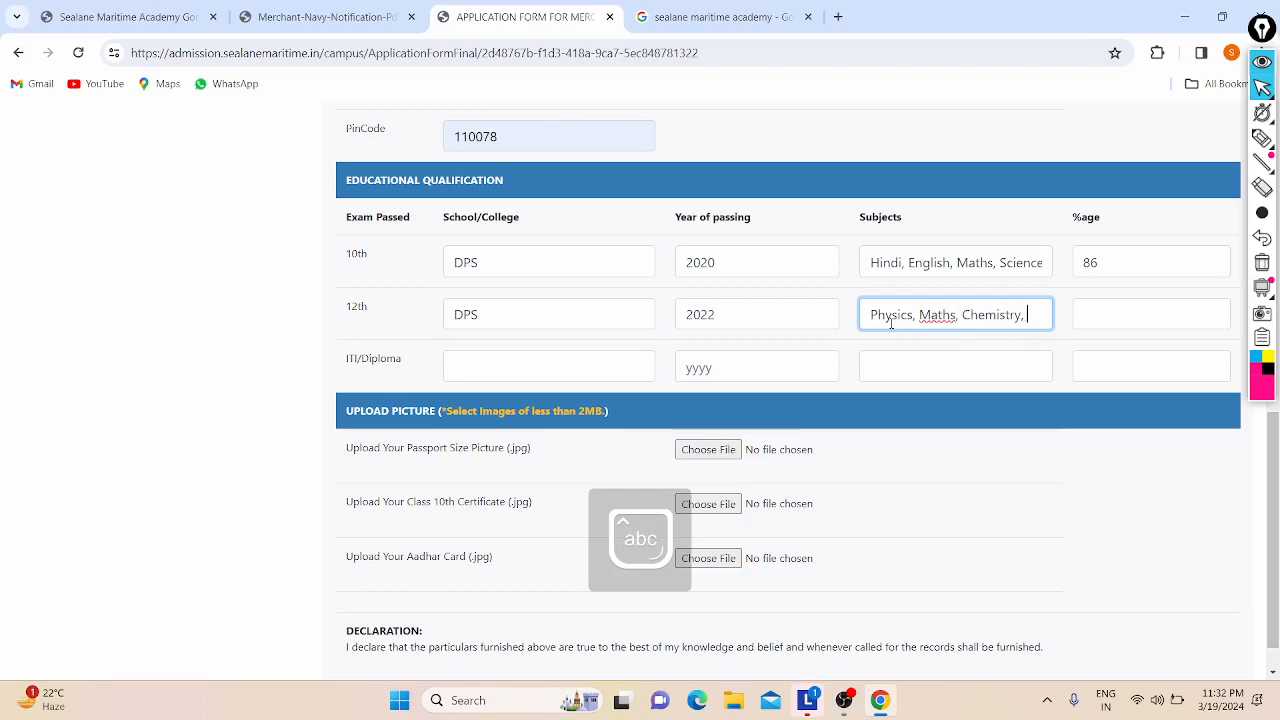
key(Caps_Lock)
text(B)
key(Caps_Lock)
text(iolo)
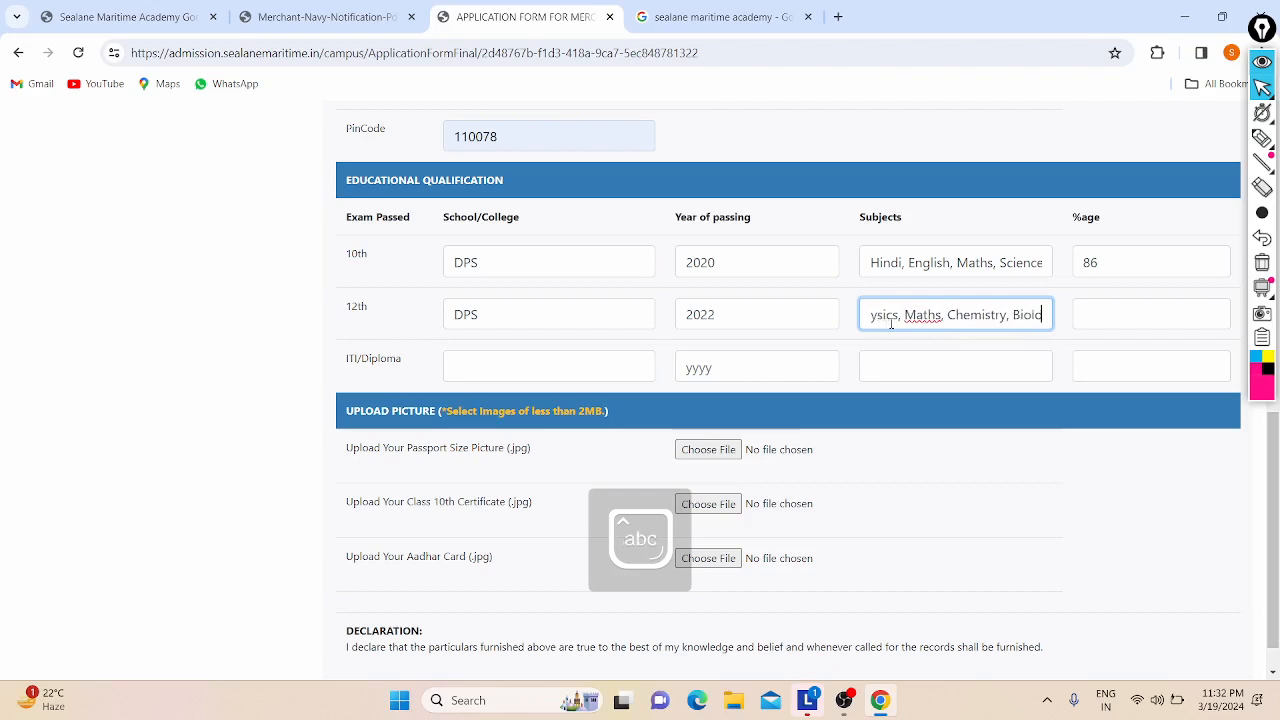
text(gy,)
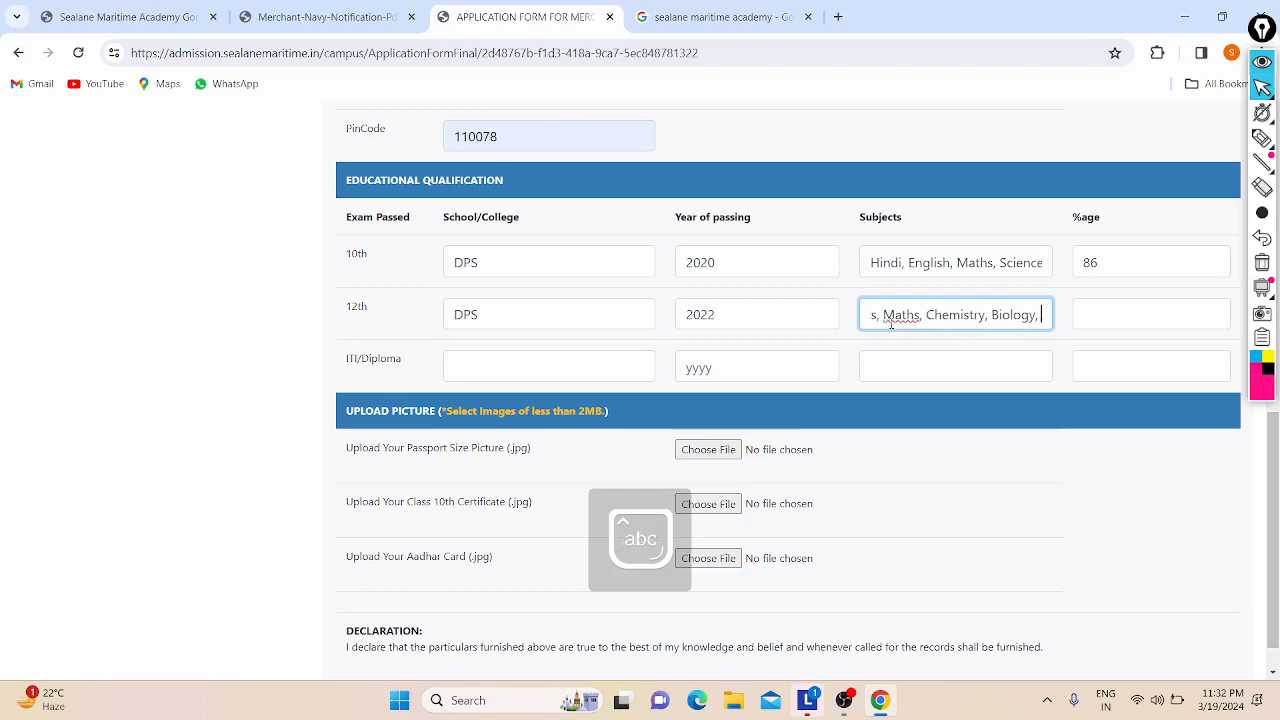
key(Caps_Lock)
text(EN)
key(Caps_Lock)
text(g)
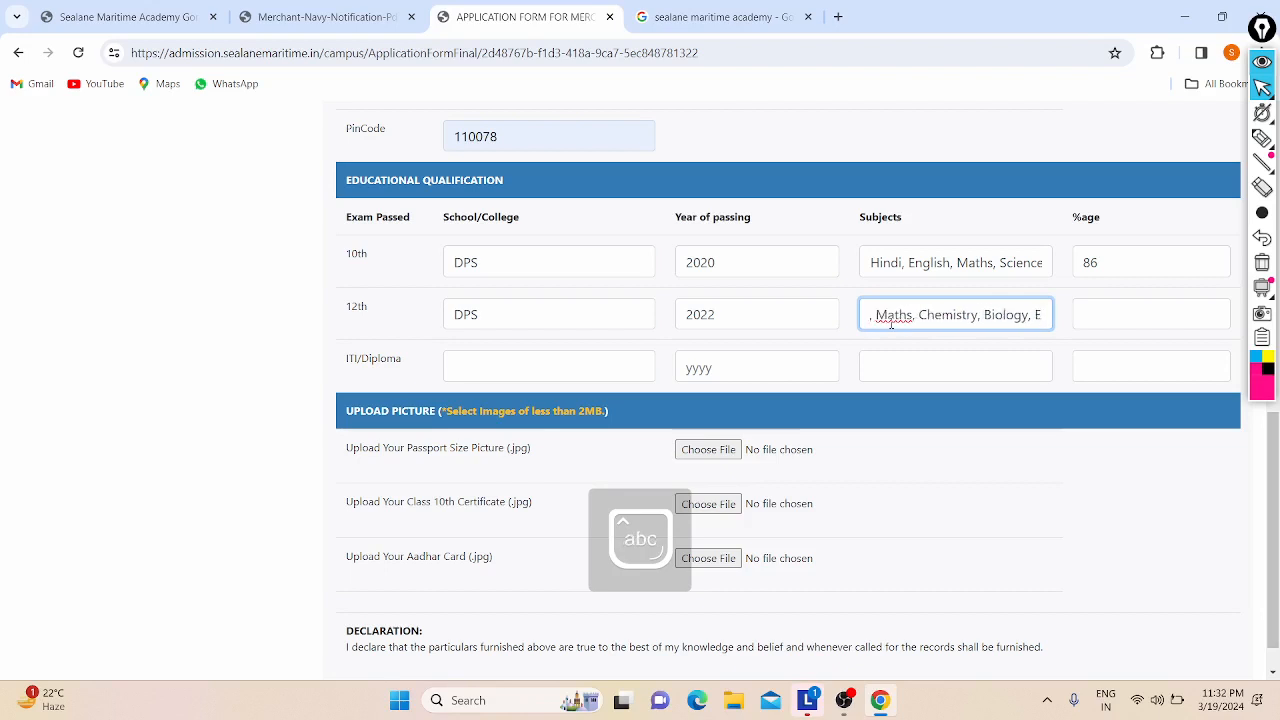
text(nglis)
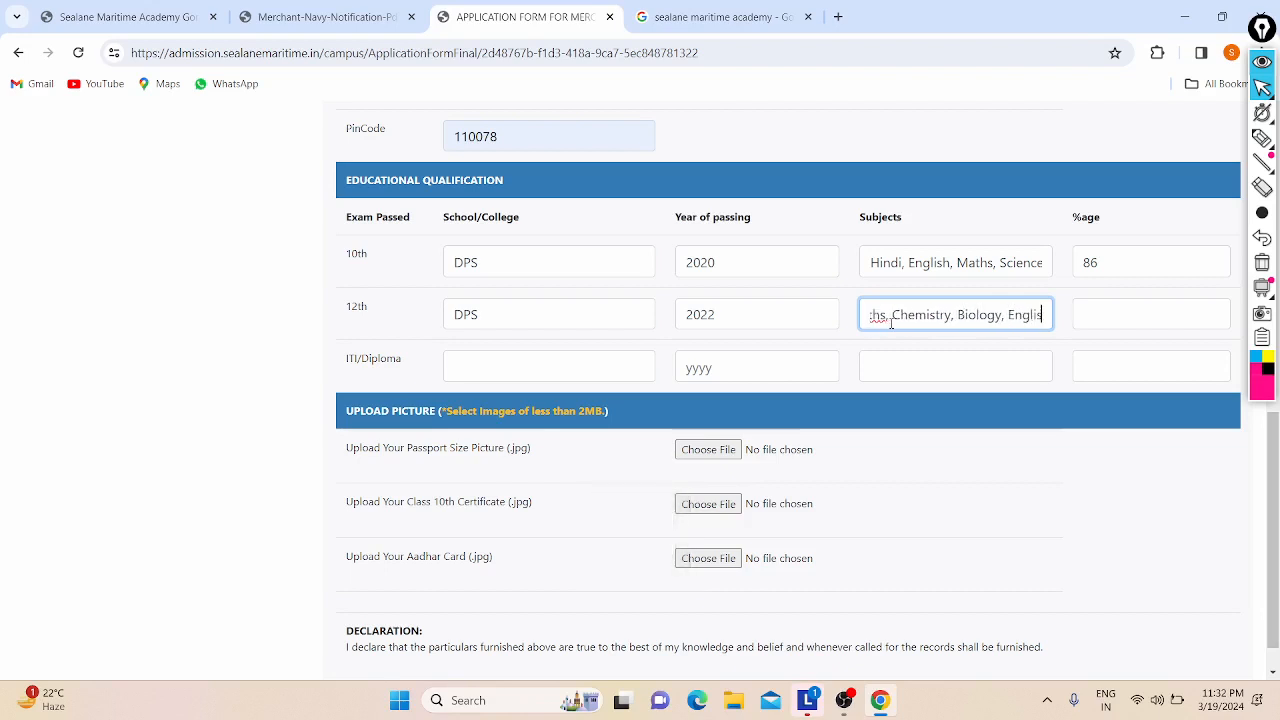
text(t,)
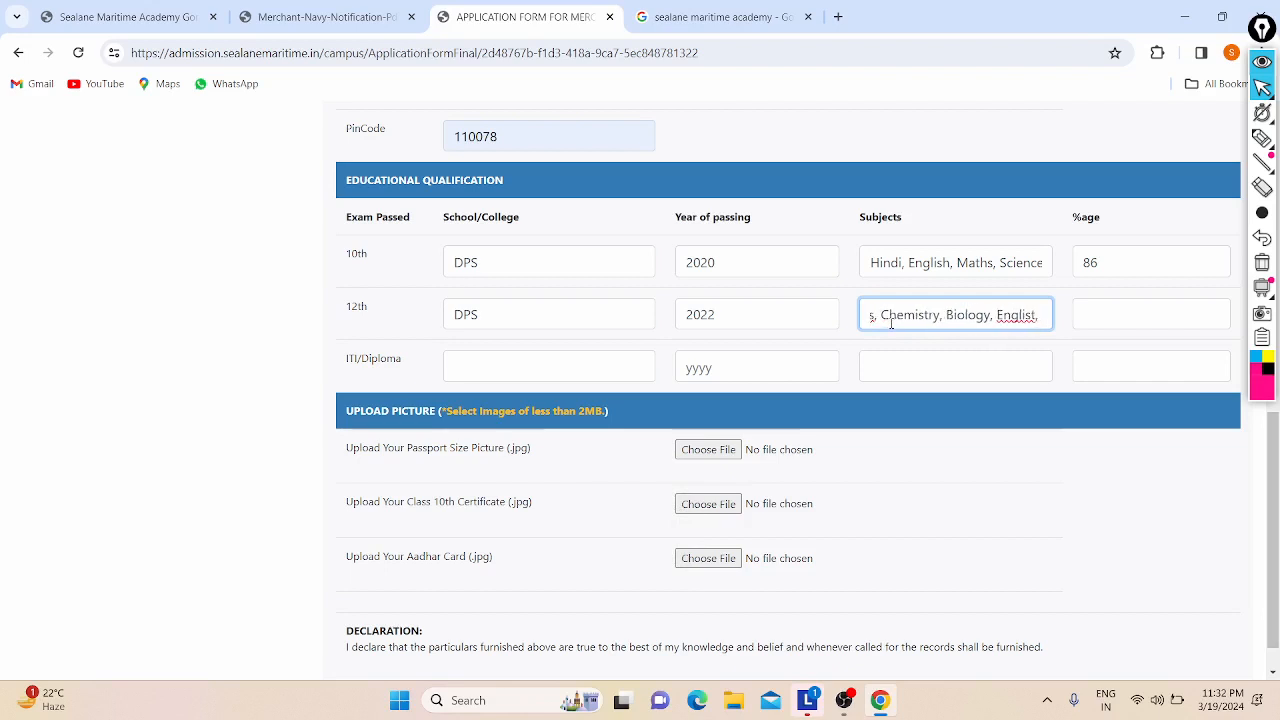
key(Caps_Lock)
text(IT)
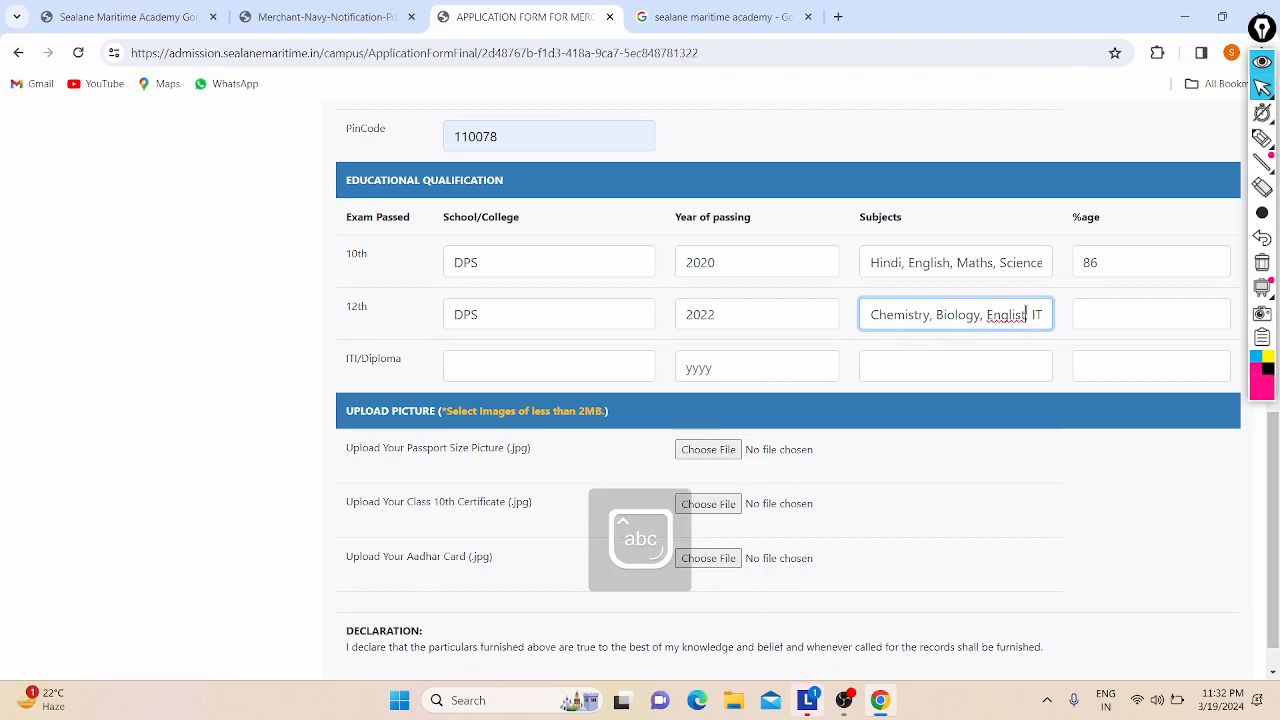
key(BackSpace)
text(h)
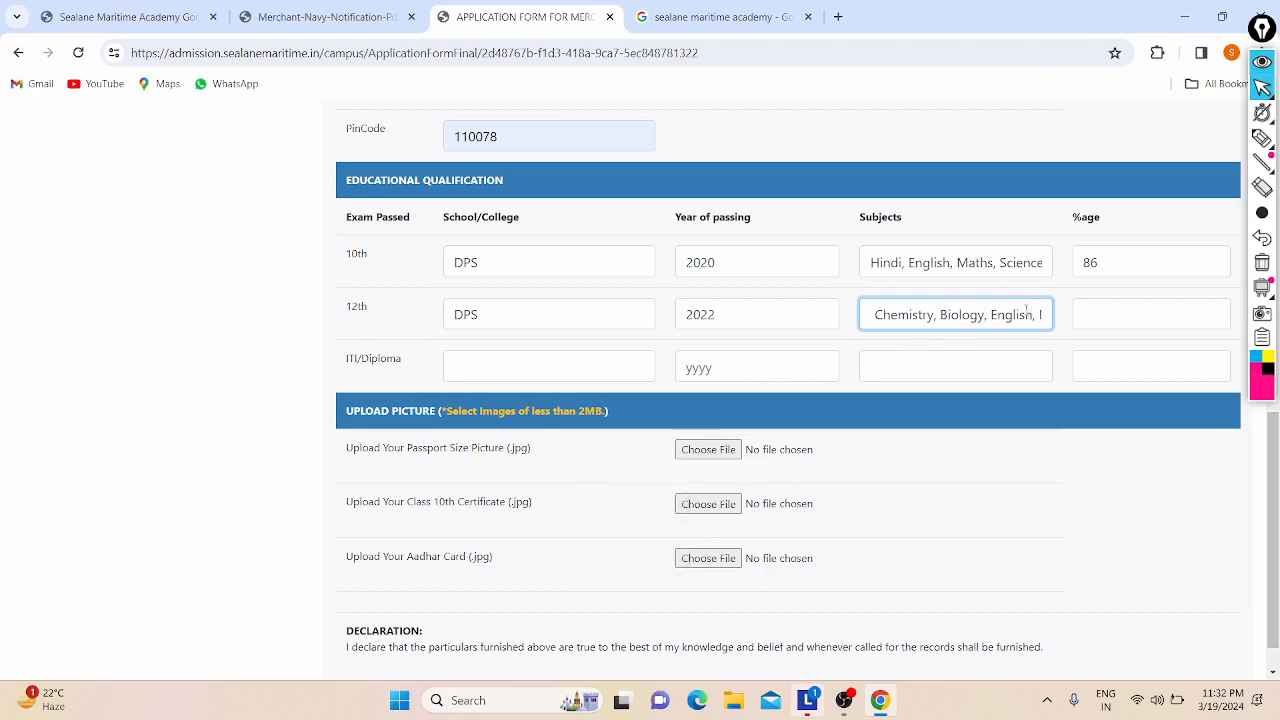
scroll(928, 313, left, 1)
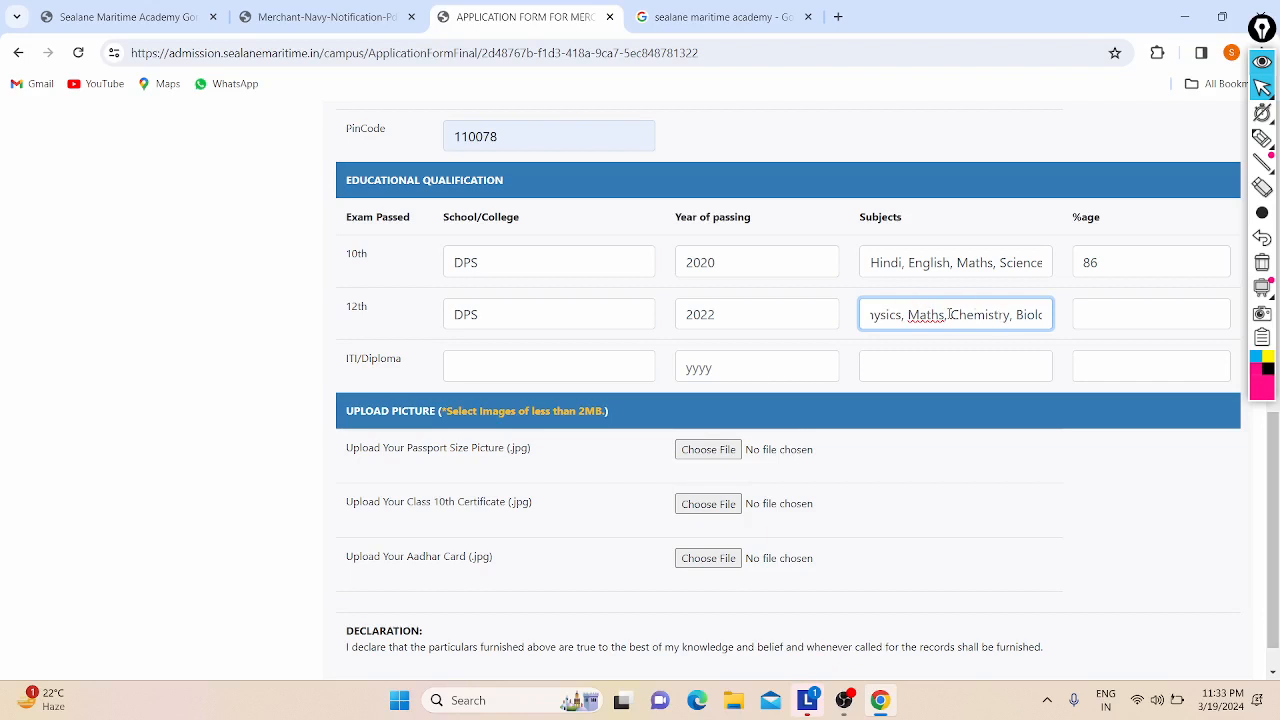
scroll(950, 314, right, 1)
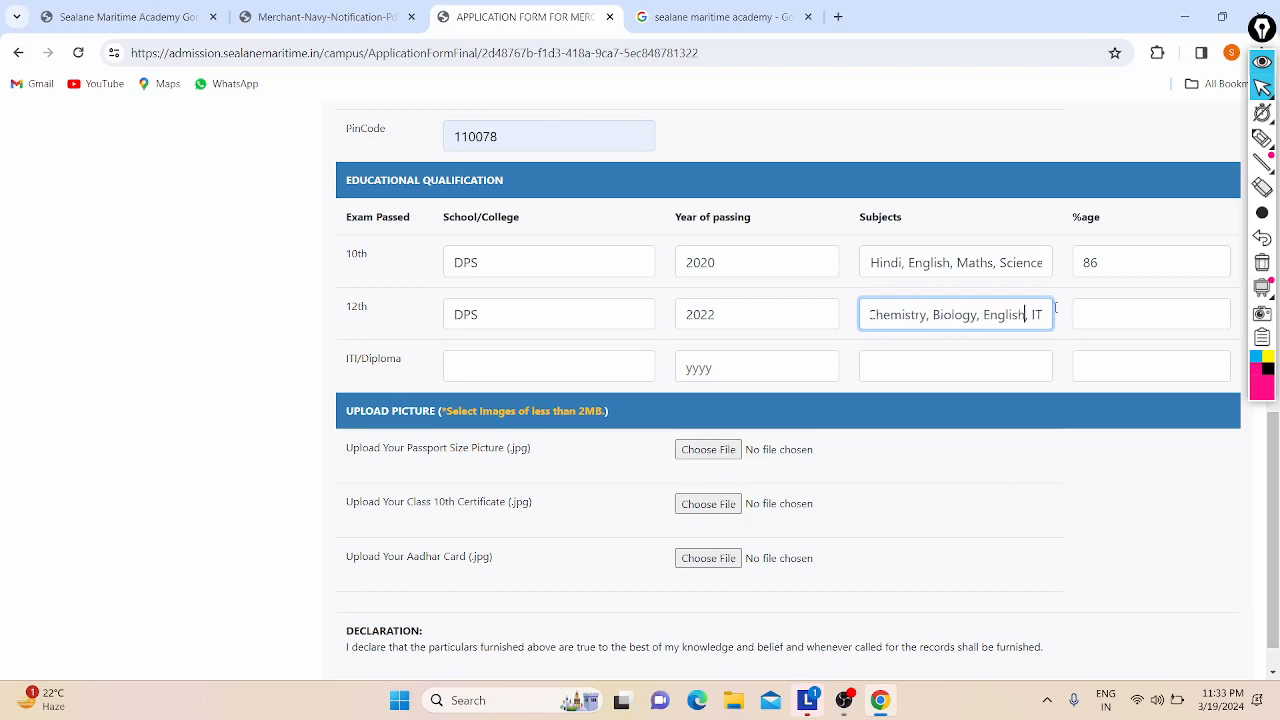
scroll(1010, 313, left, 2)
scroll(909, 310, right, 2)
scroll(1014, 309, left, 2)
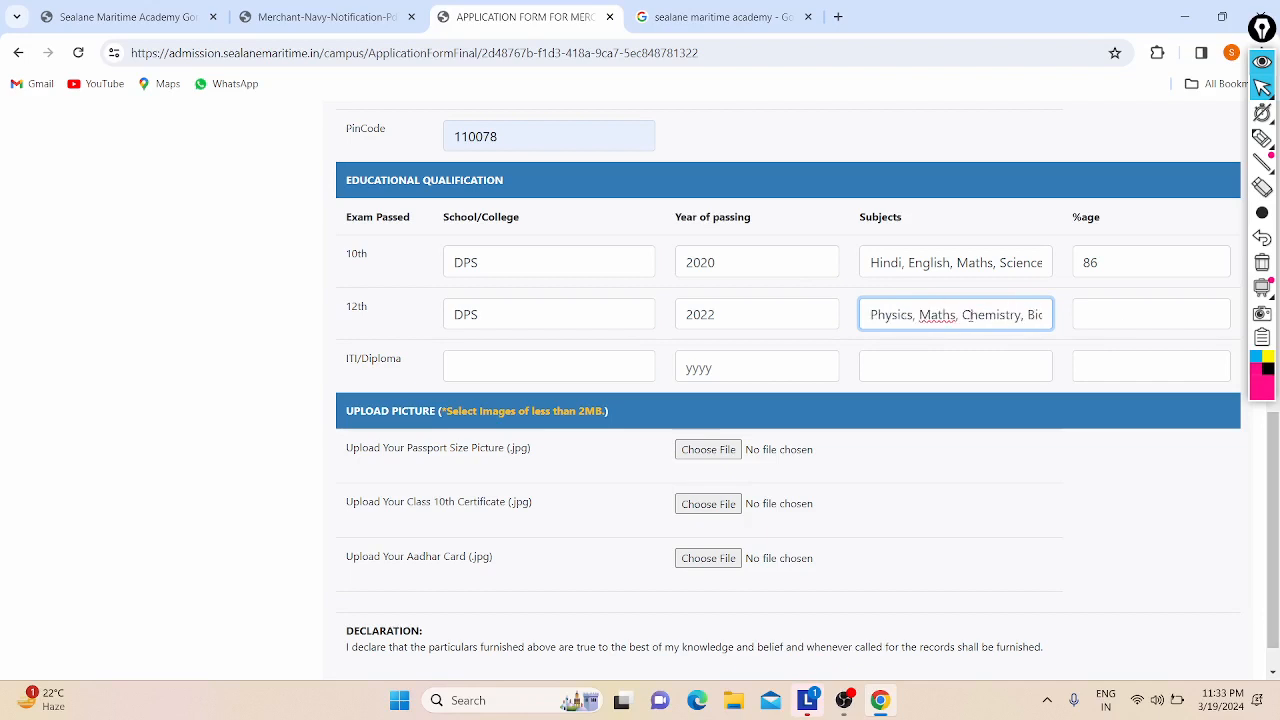
scroll(1013, 310, right, 2)
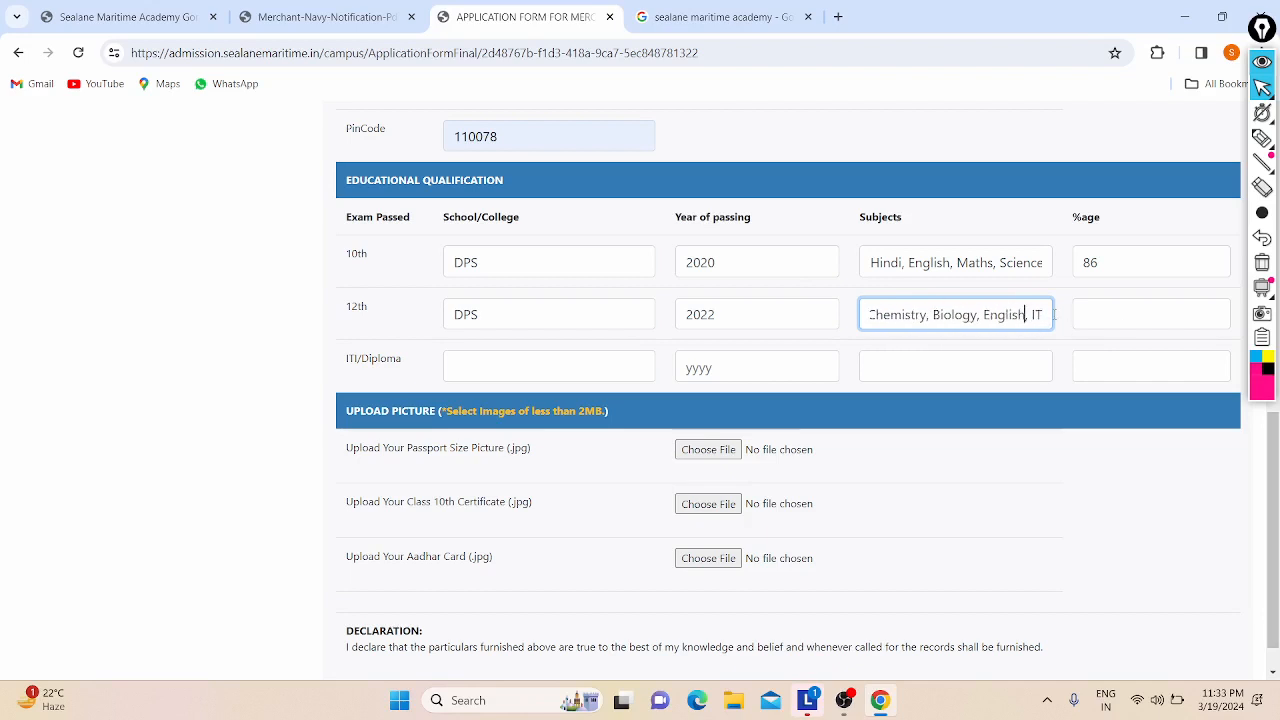
scroll(1050, 315, left, 2)
Step: Enter 89 as the 12th percentage, correcting it from 85
click(1091, 325)
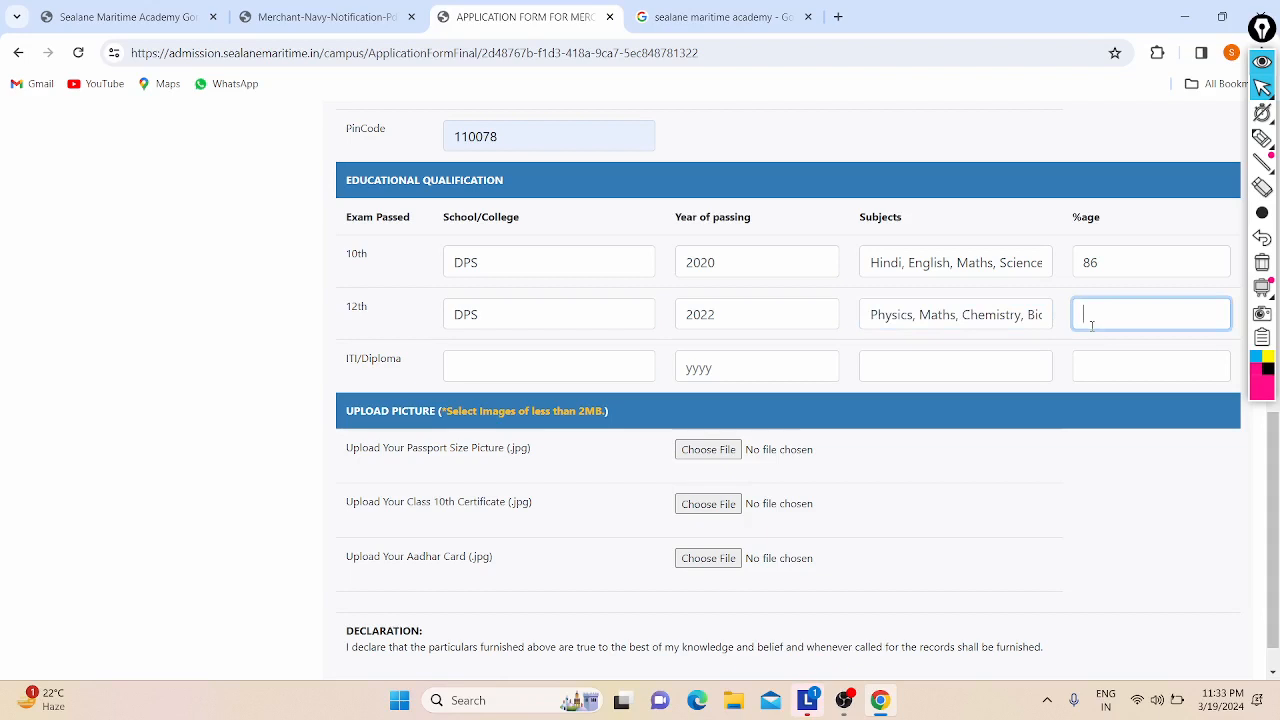
text(85)
key(BackSpace)
text(9)
click(459, 360)
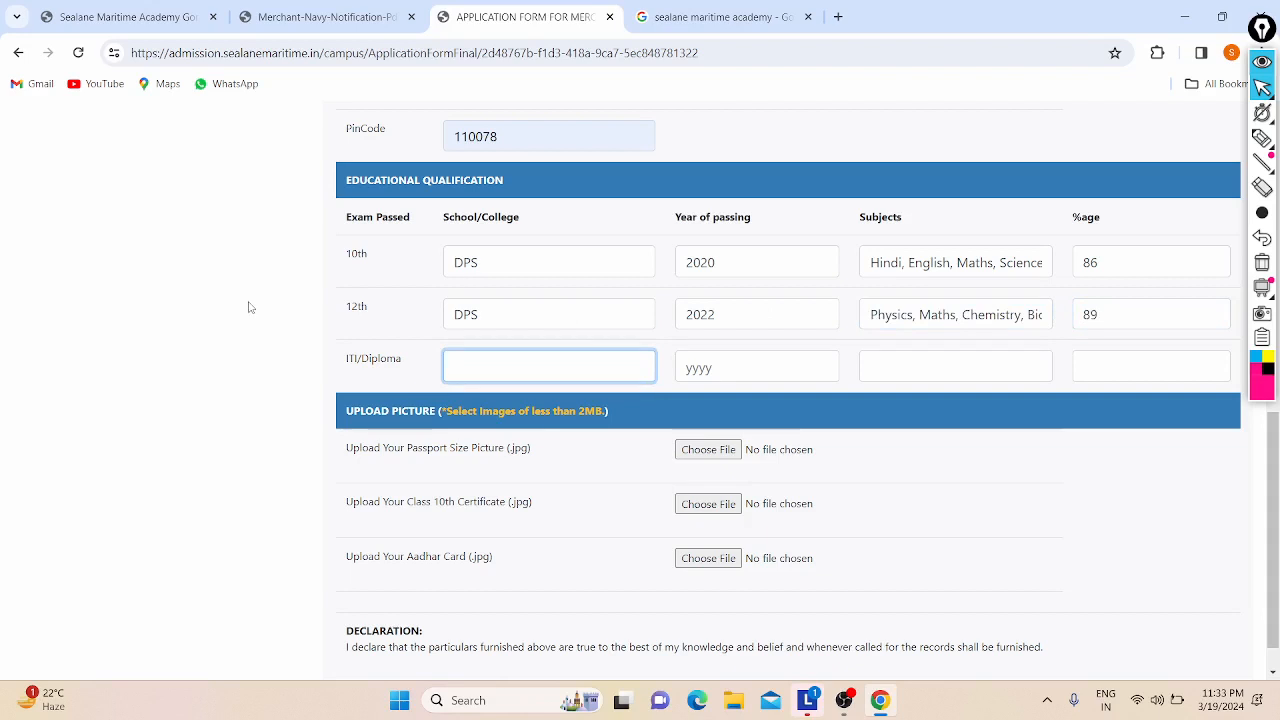
click(328, 15)
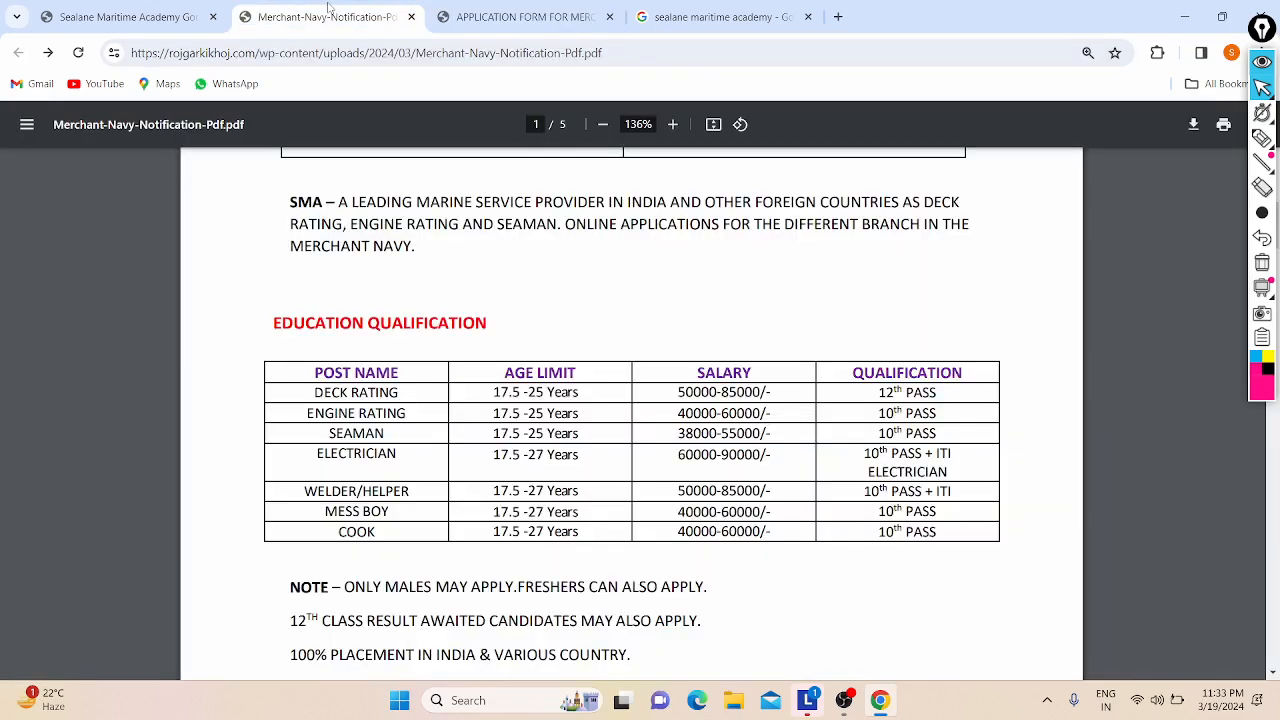
click(490, 12)
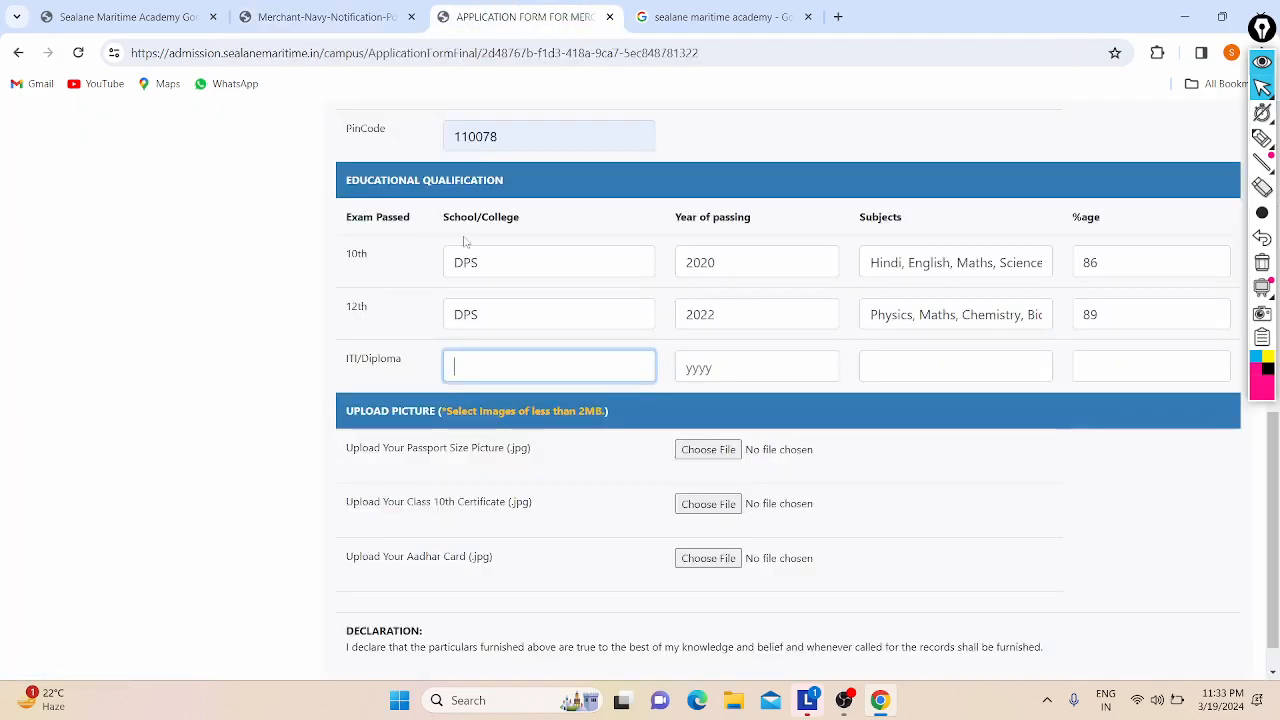
scroll(466, 292, down, 1)
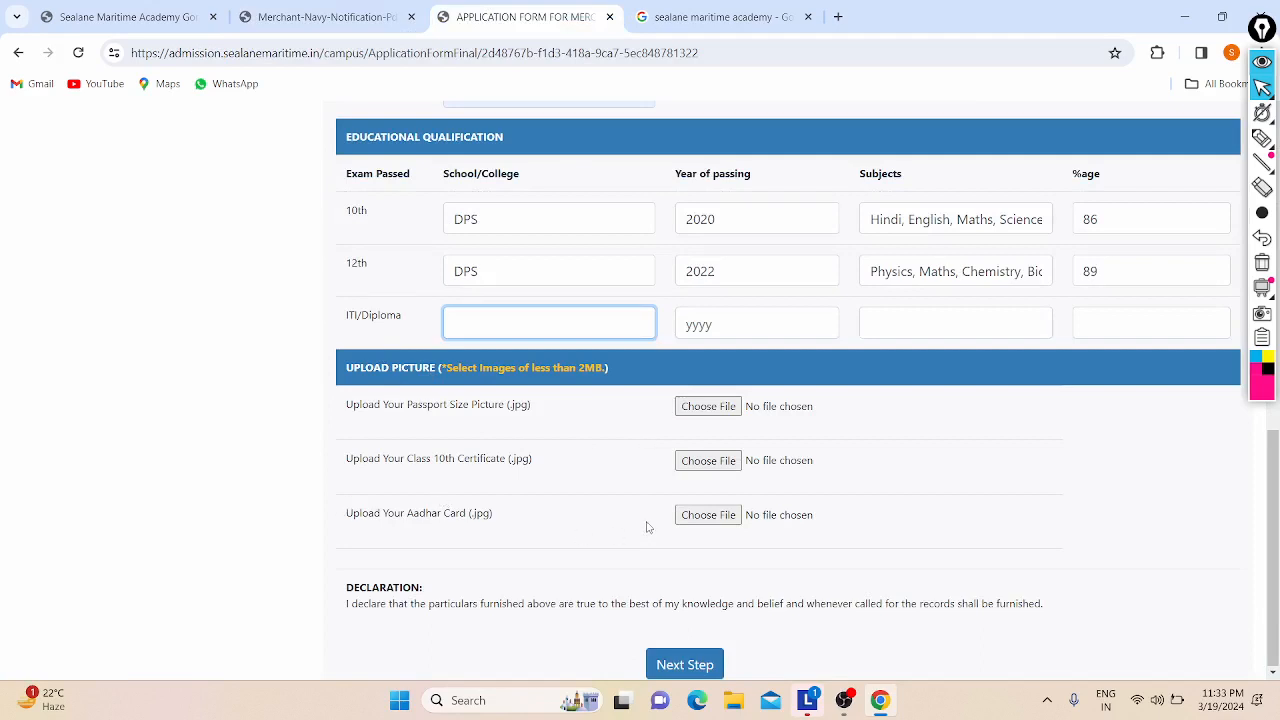
click(325, 17)
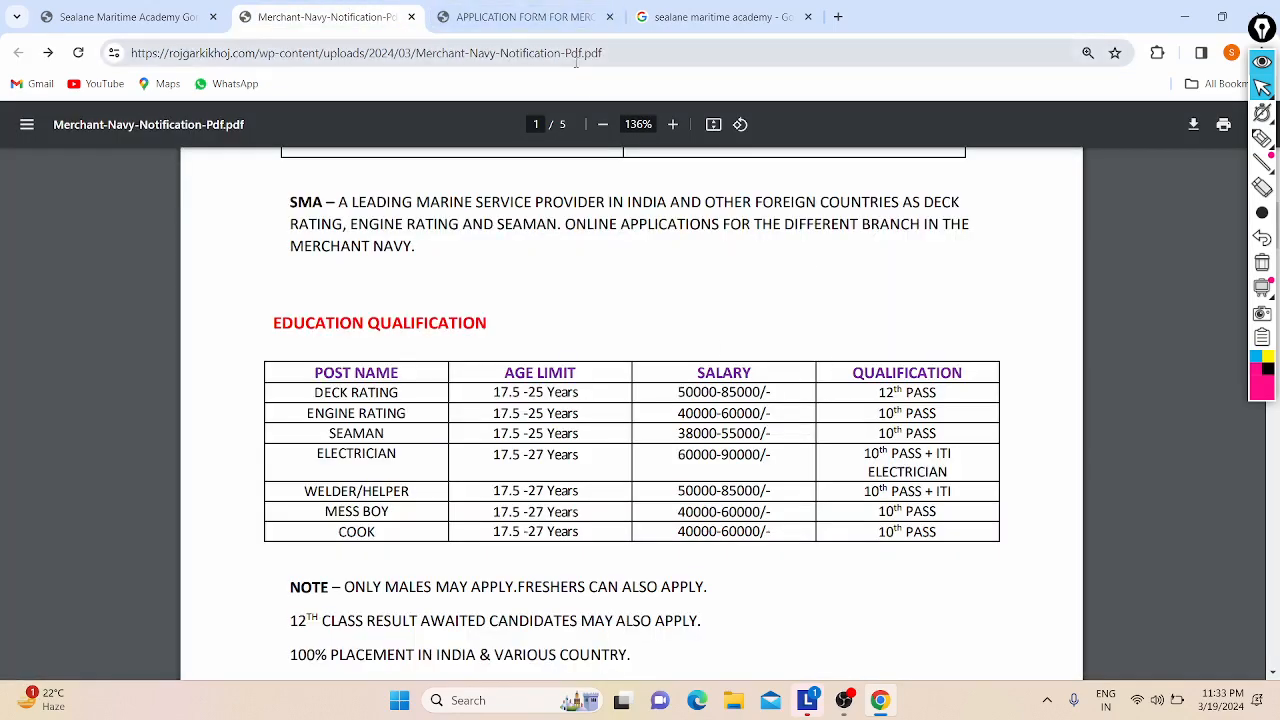
click(525, 17)
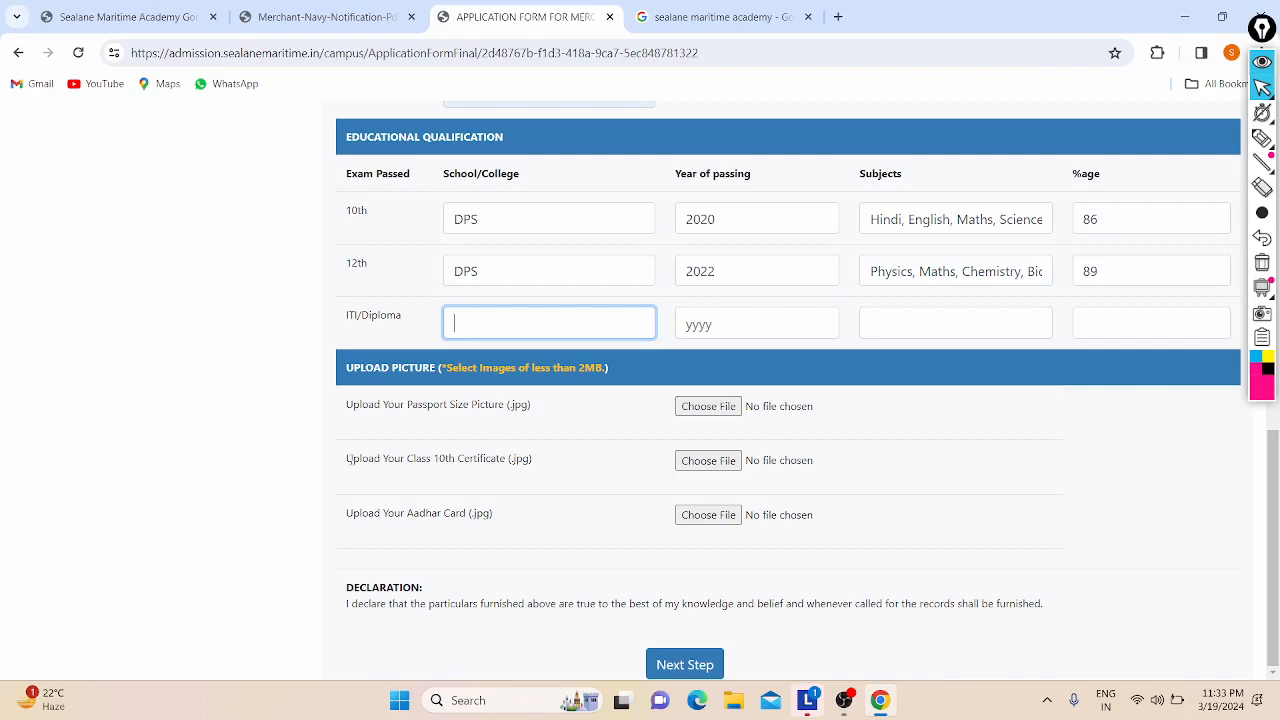
Step: Upload Donald1.jpg from Downloads as the passport size picture
click(708, 406)
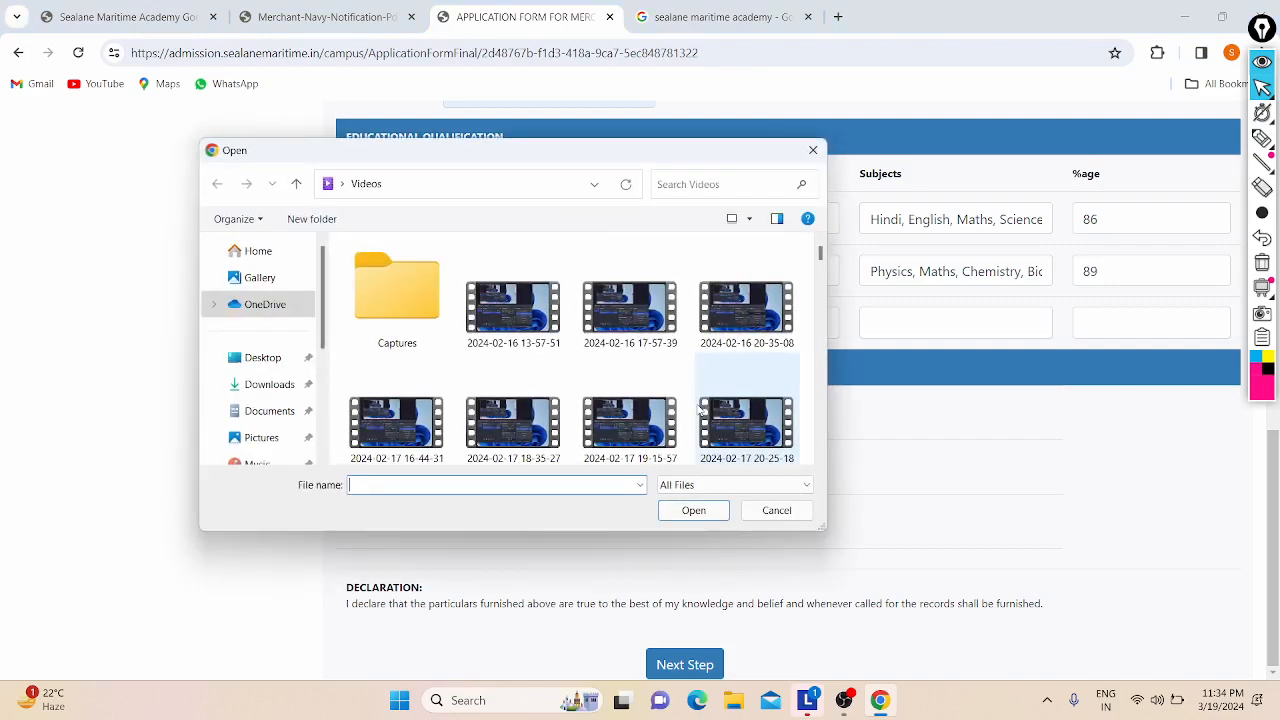
click(262, 386)
click(362, 483)
text(D)
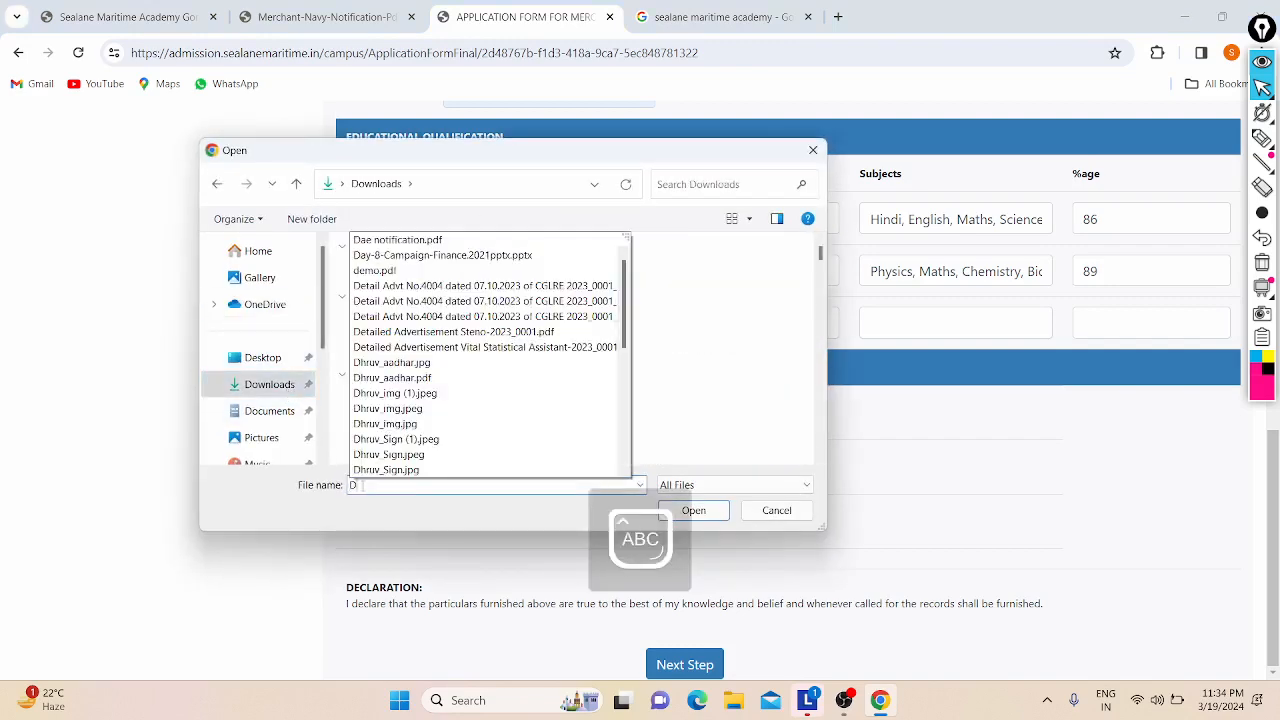
text(onald)
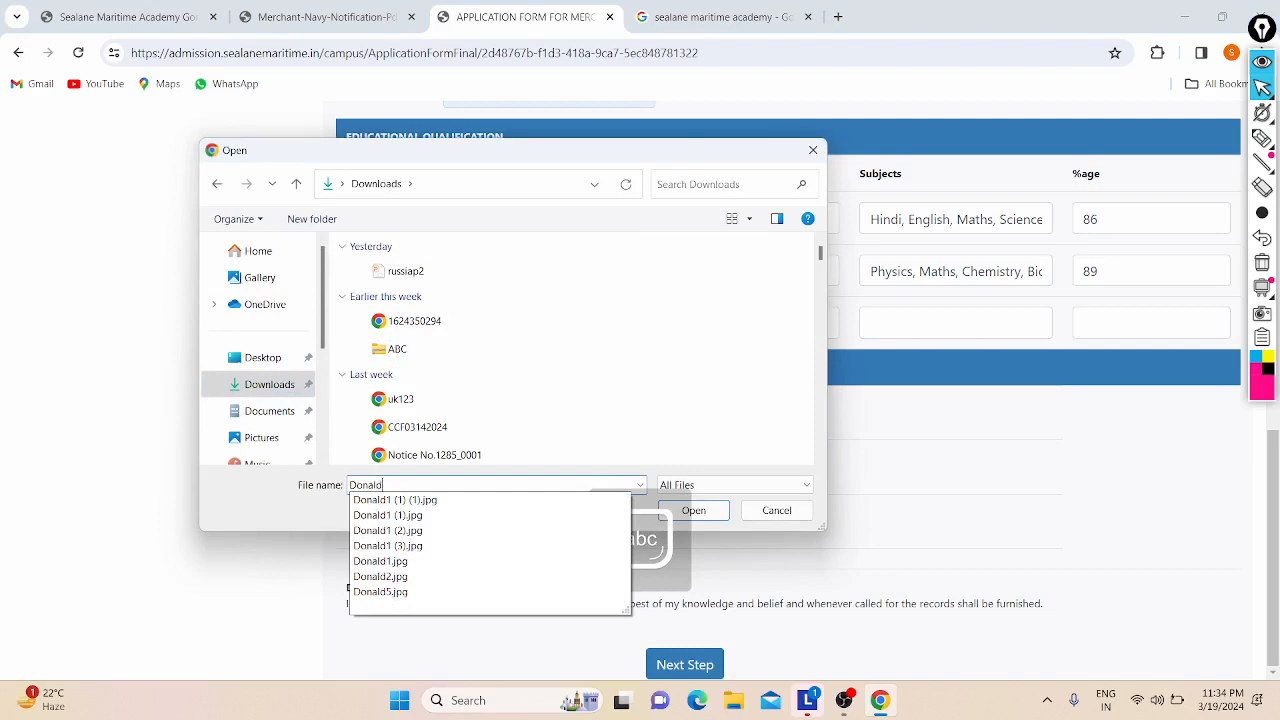
key(Down)
key(Down)
key(Down)
key(Down)
key(Down)
key(Return)
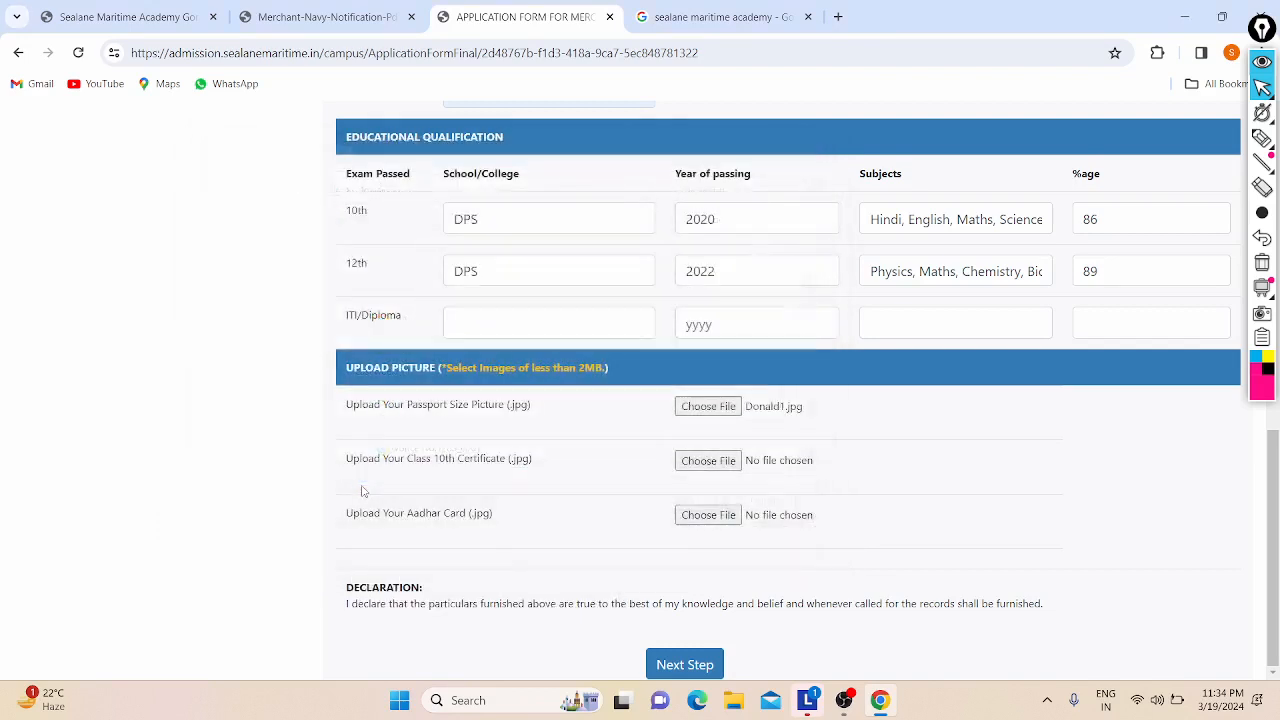
Step: Upload Donald1.jpg as the Class 10th certificate
click(697, 462)
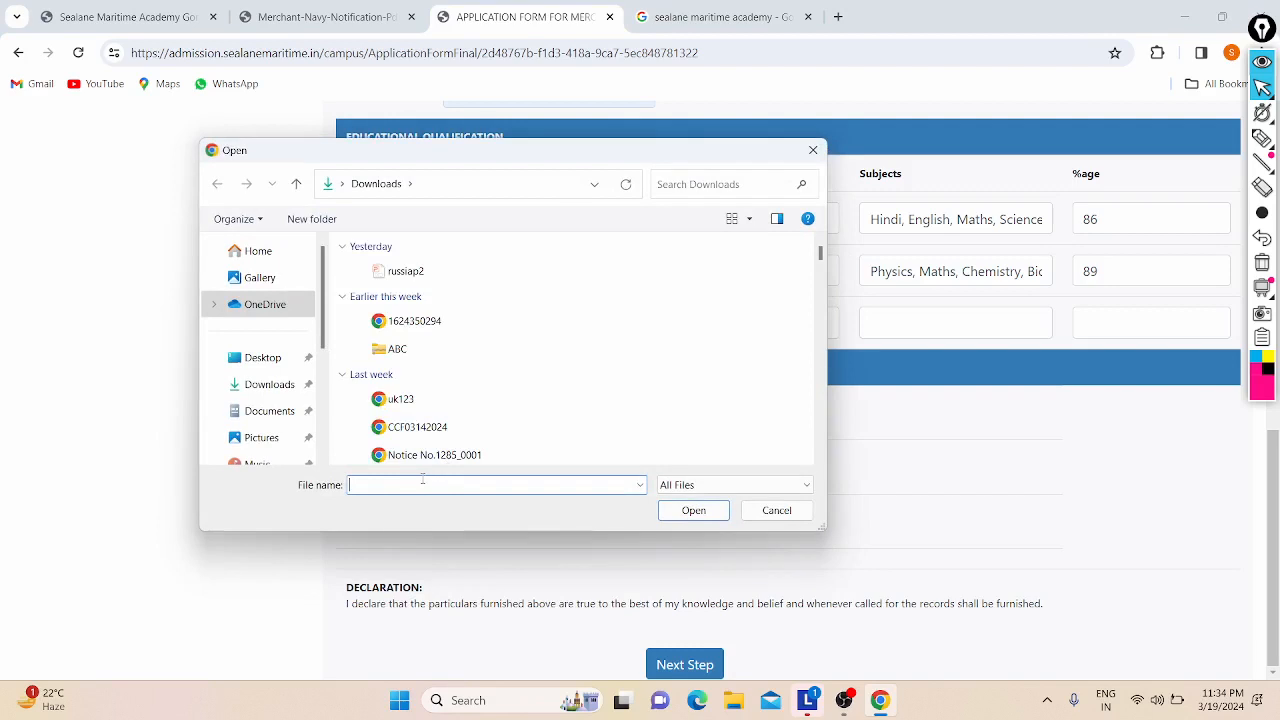
key(Caps_Lock)
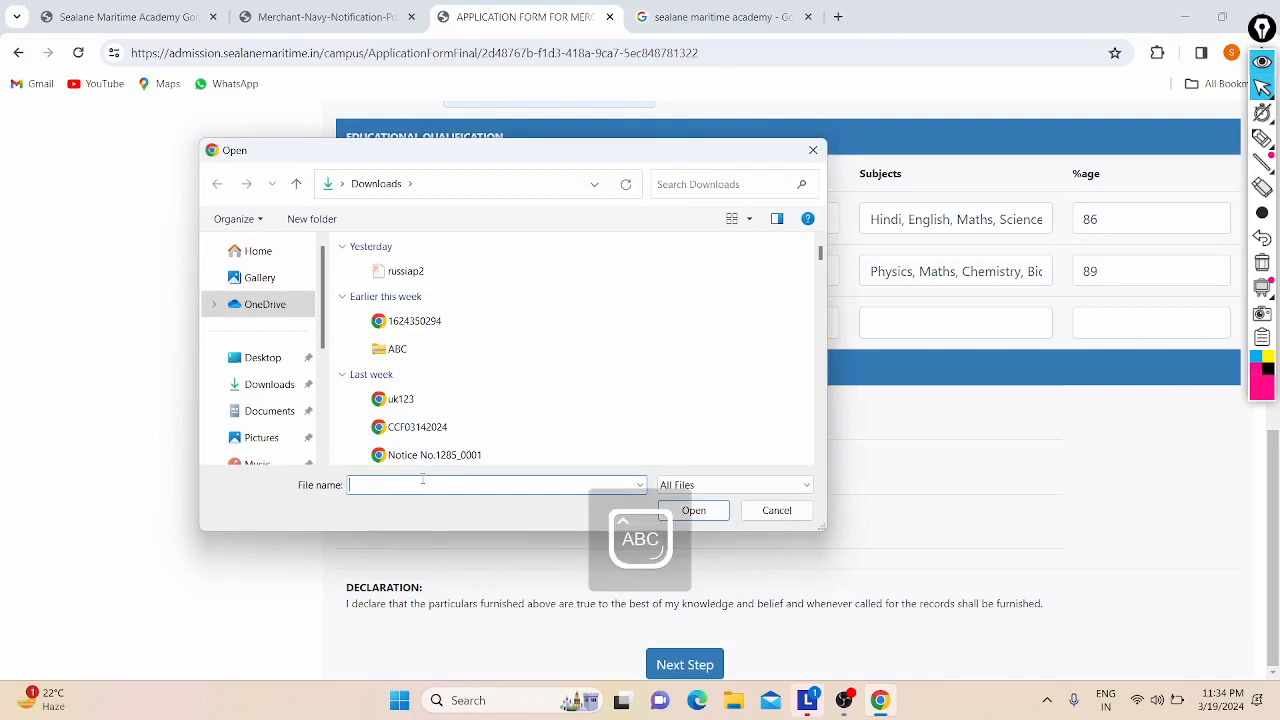
text(D)
key(Caps_Lock)
text(on)
key(Down)
key(Down)
key(Down)
key(Down)
key(Down)
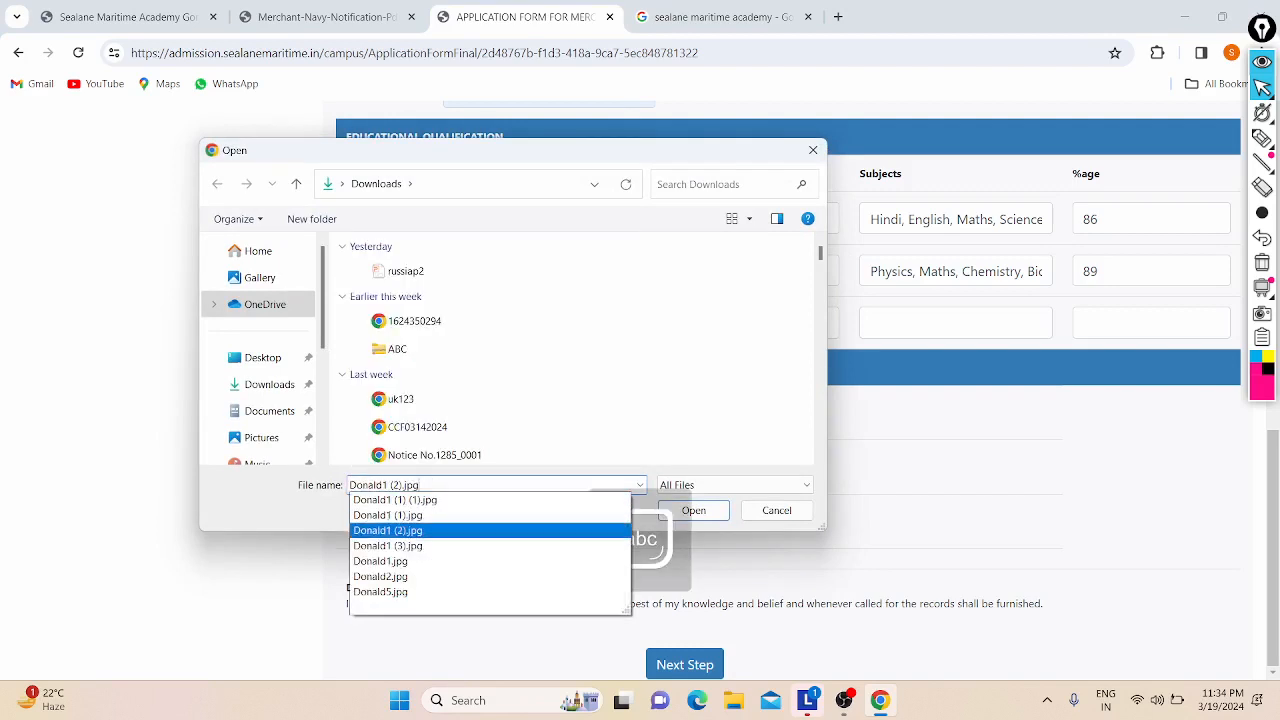
key(Return)
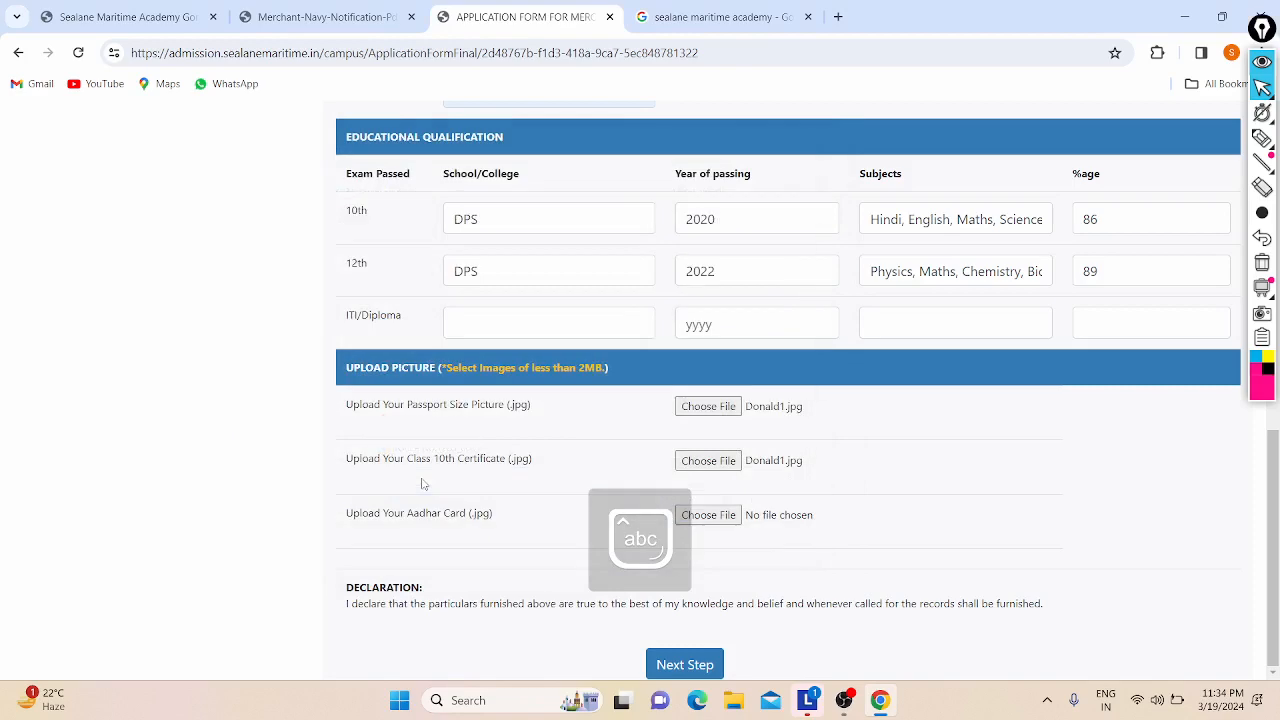
Step: Upload Donald1.jpg as the Aadhar card and continue to the next application step
click(736, 516)
key(Caps_Lock)
text(D)
key(Caps_Lock)
text(on)
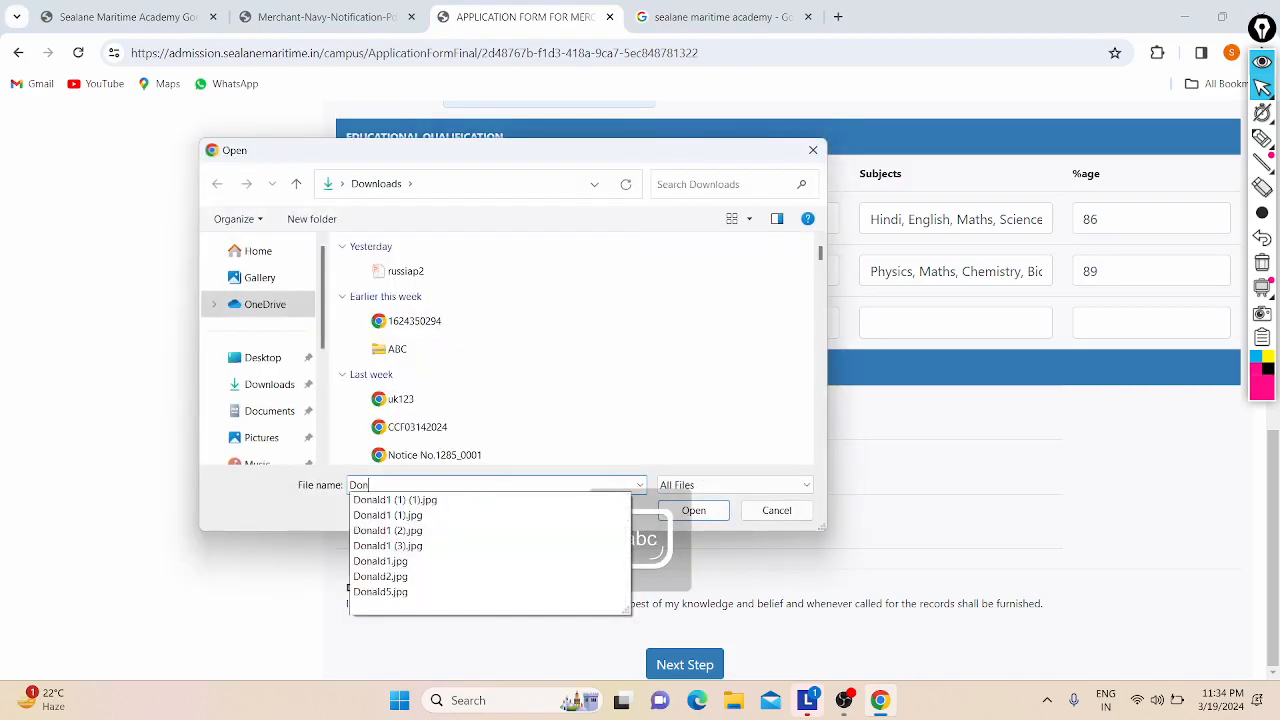
key(Down)
key(Down)
key(Down)
key(Down)
key(Down)
key(Return)
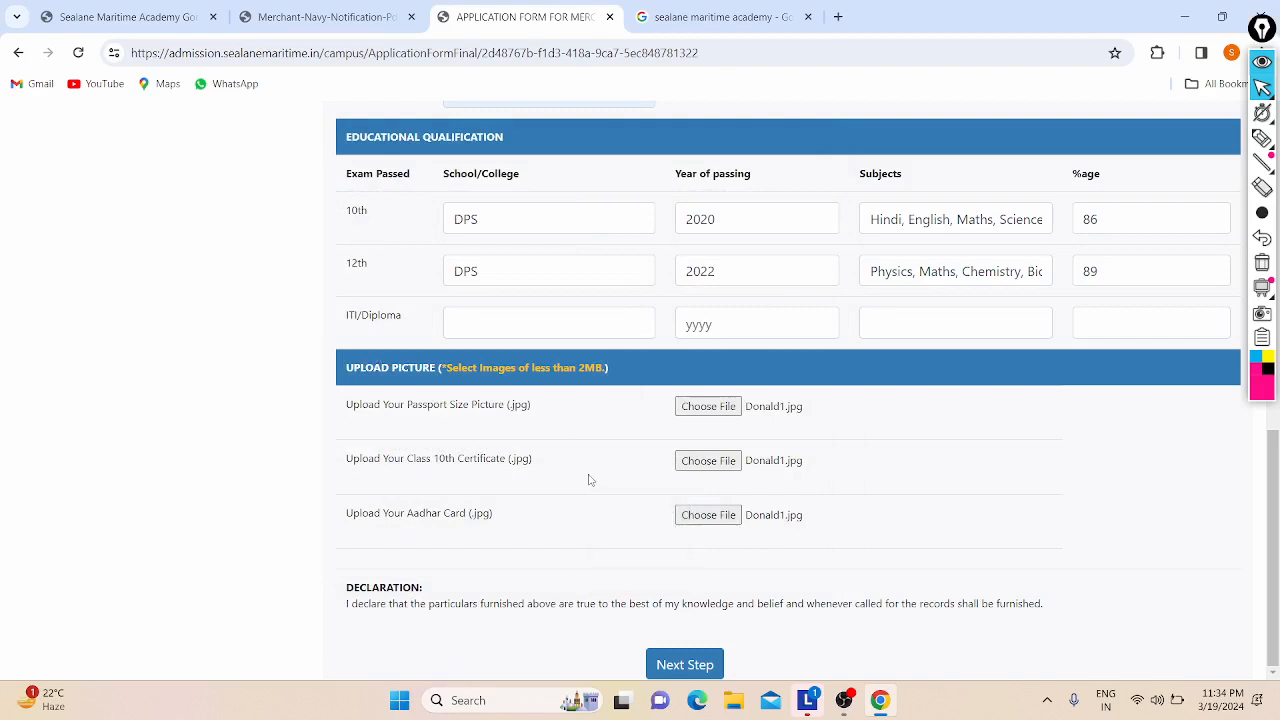
click(685, 665)
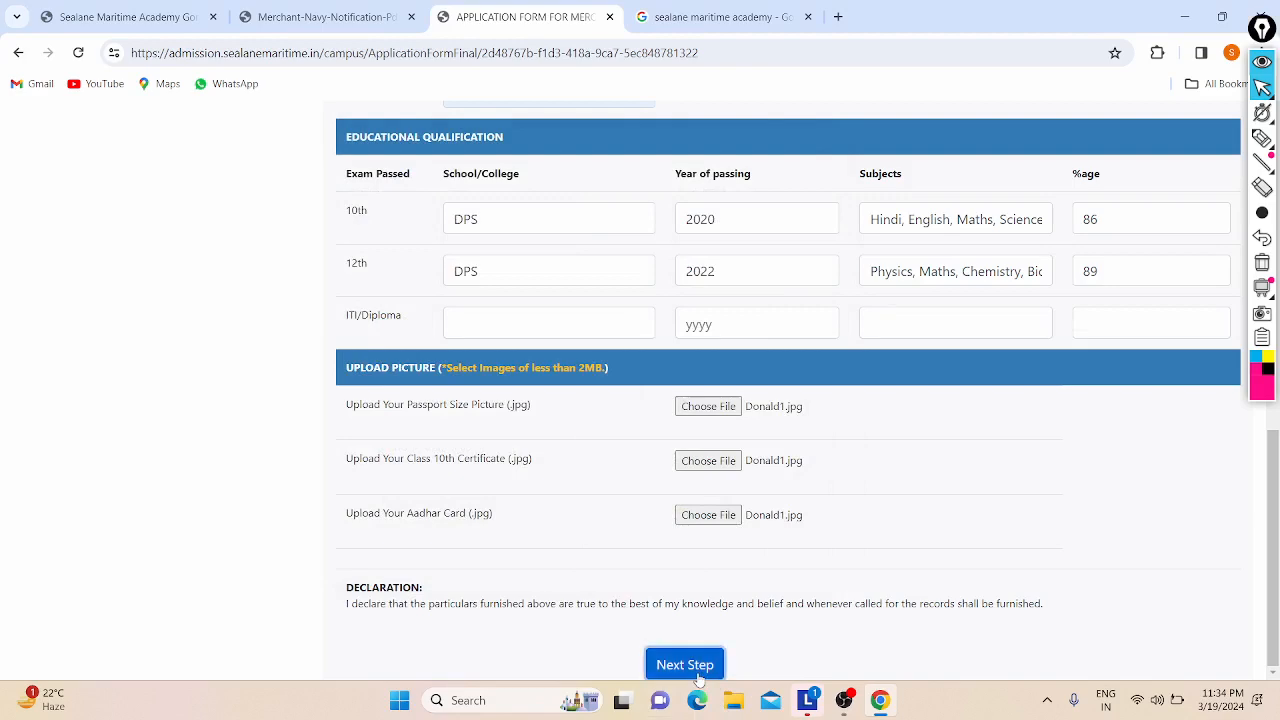
Step: Accept Chrome's save-address popup and review the payment page's Rs 100 QR code
click(1000, 352)
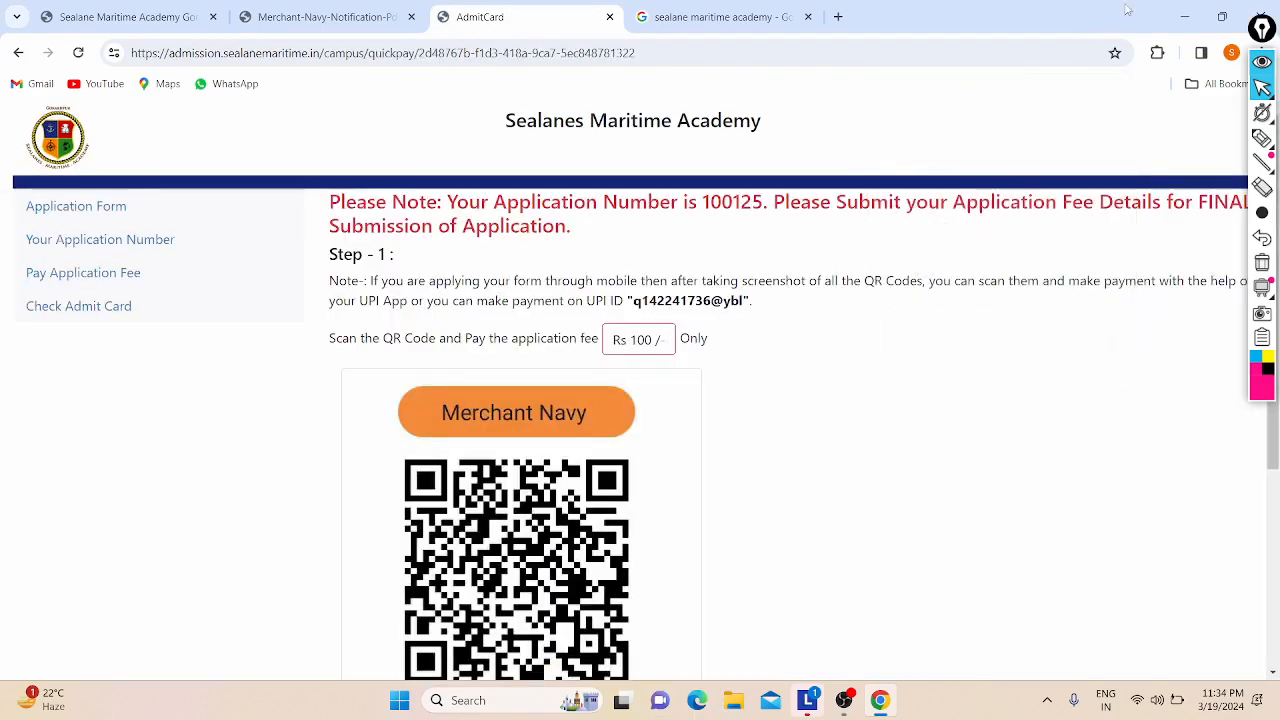
scroll(762, 242, down, 2)
scroll(326, 251, up, 2)
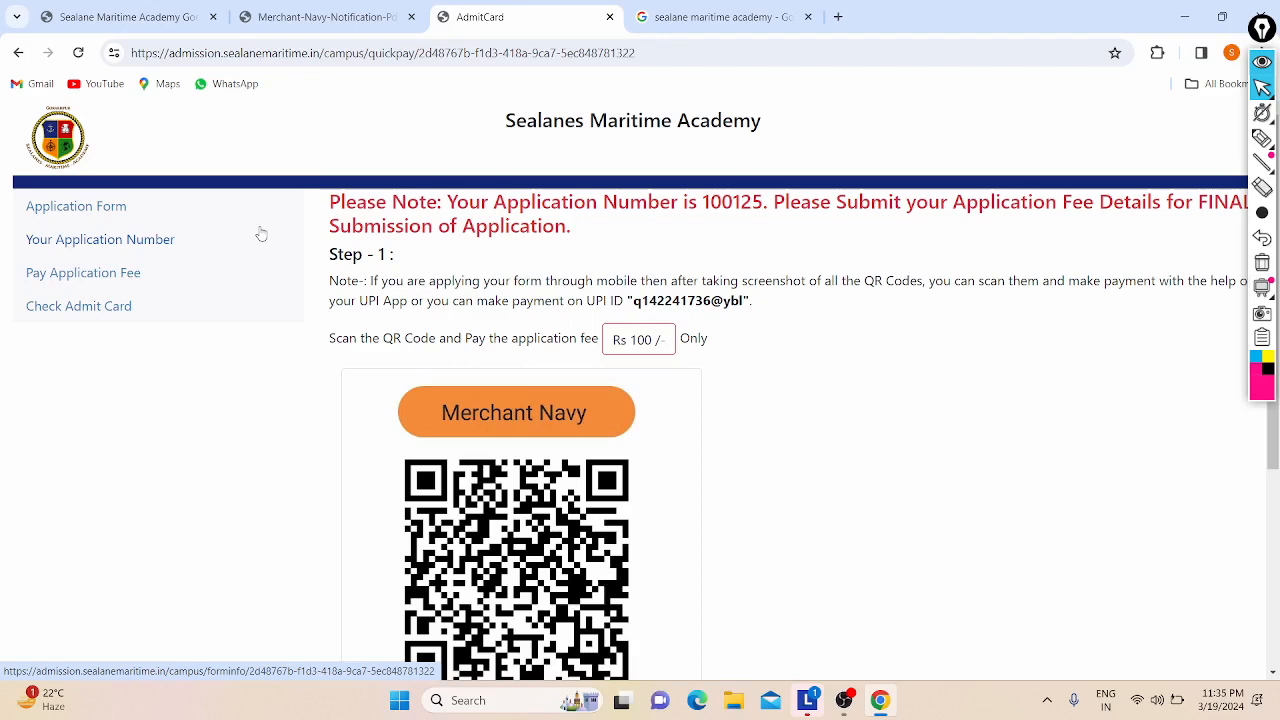
scroll(260, 234, down, 1)
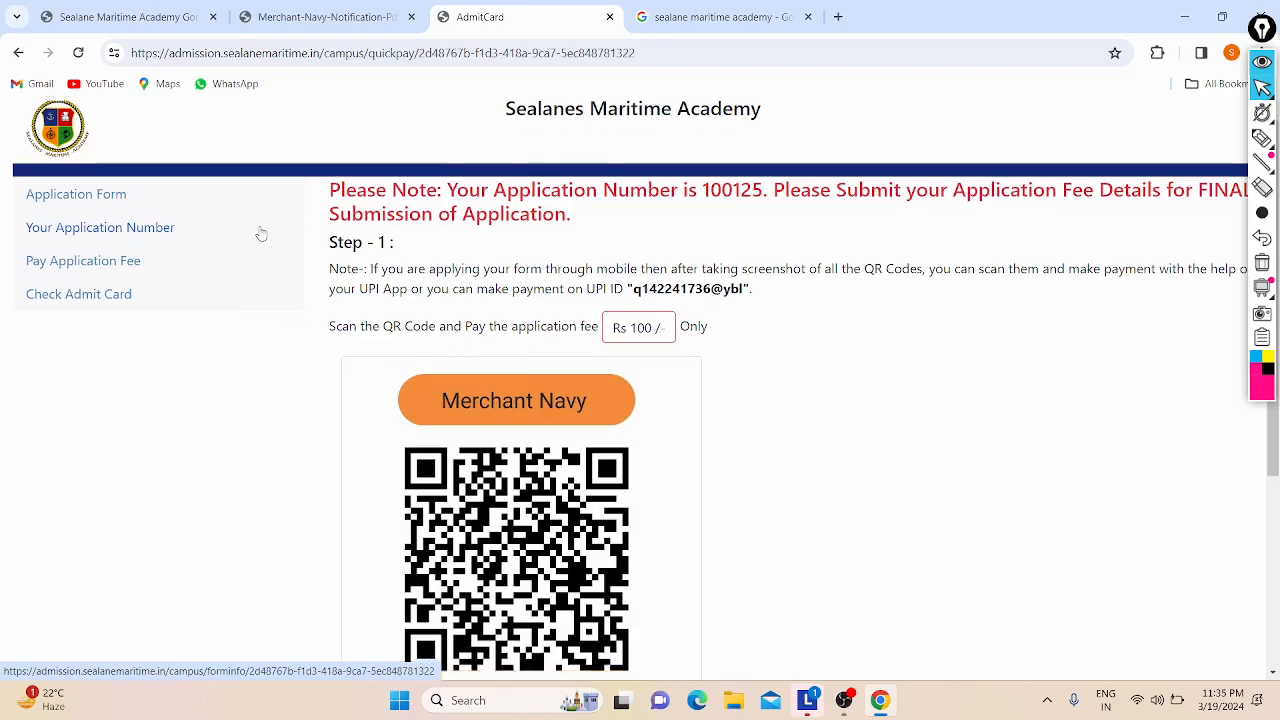
scroll(341, 265, down, 1)
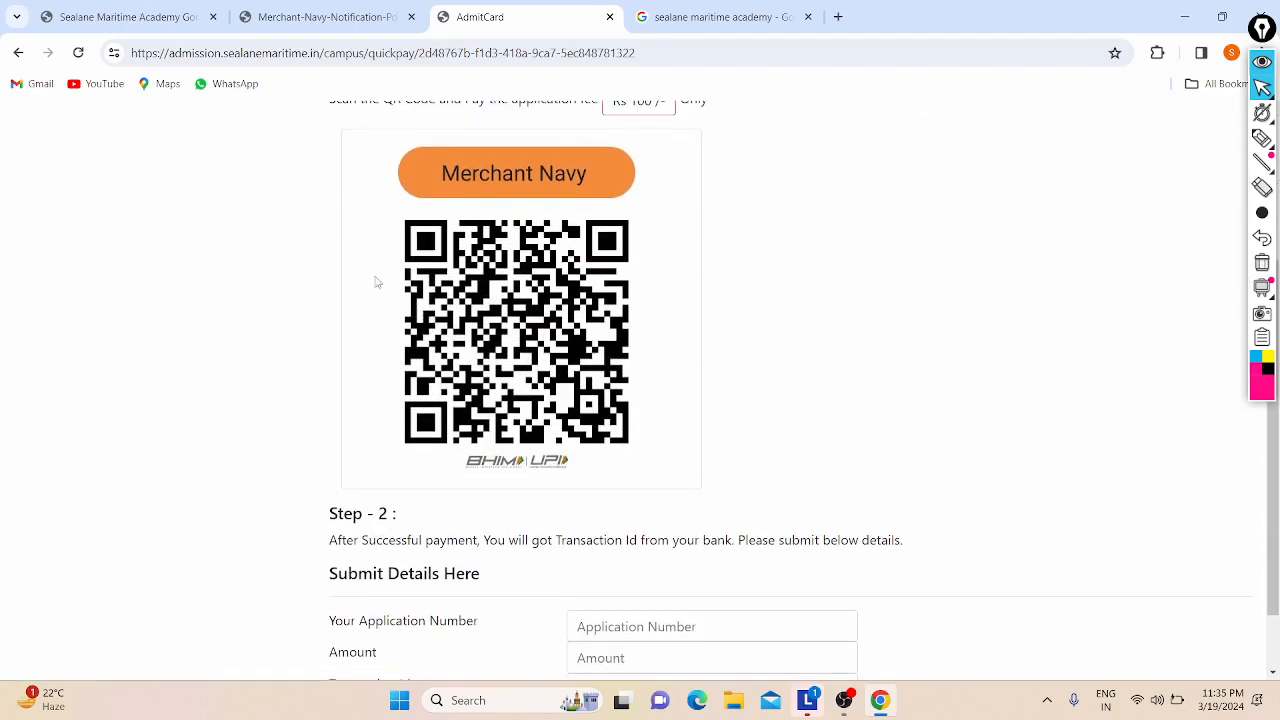
scroll(374, 280, down, 1)
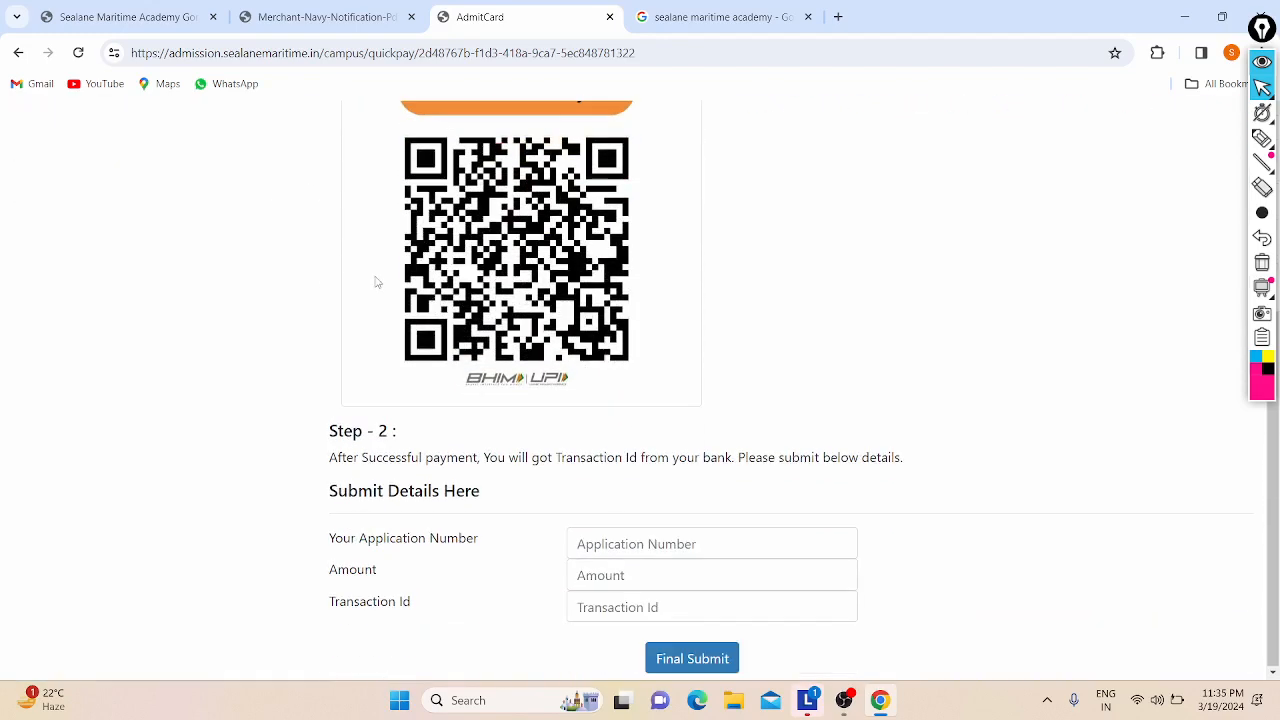
click(592, 541)
click(591, 575)
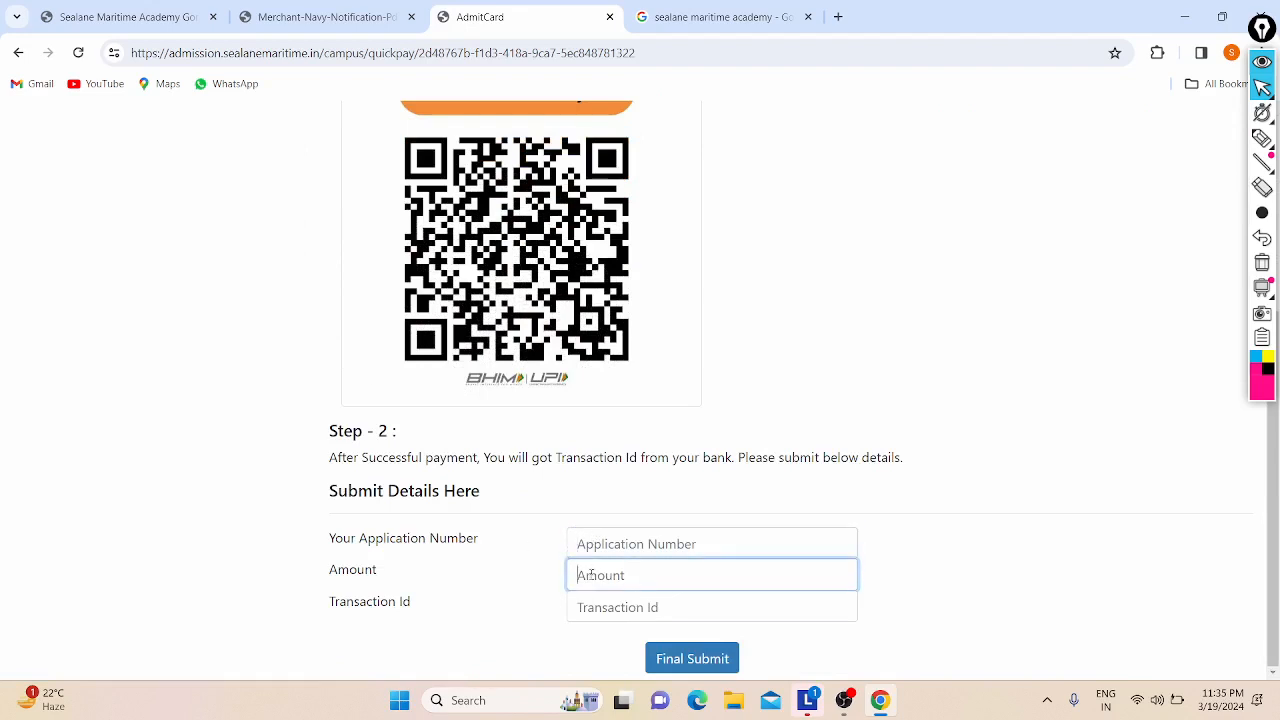
scroll(430, 488, up, 1)
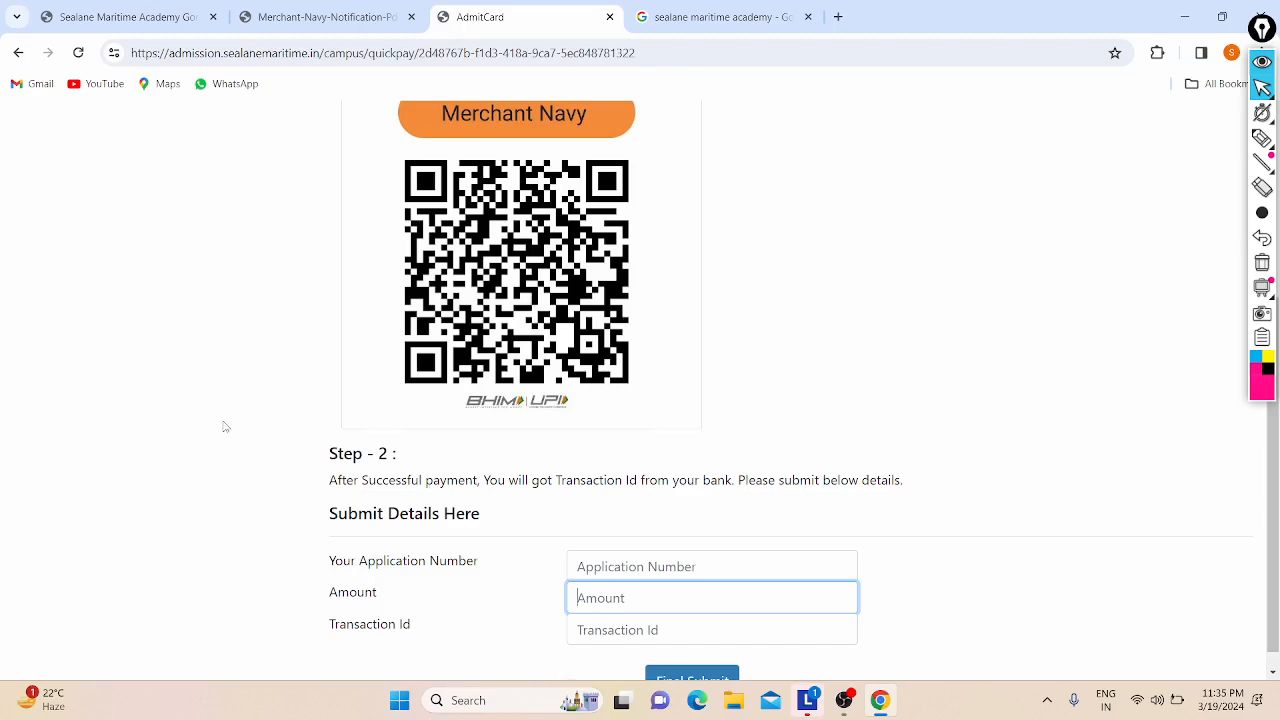
scroll(226, 427, up, 3)
drag(446, 201, 770, 201)
click(789, 201)
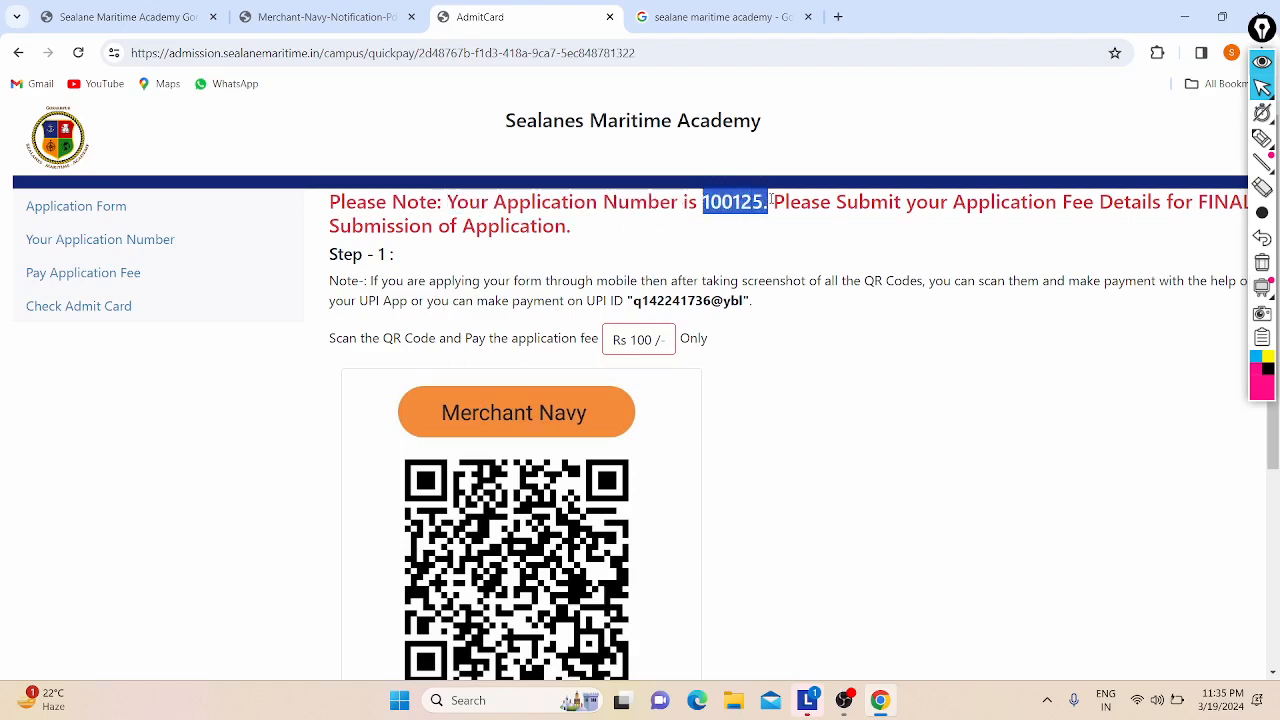
click(772, 200)
drag(868, 201, 980, 201)
click(978, 201)
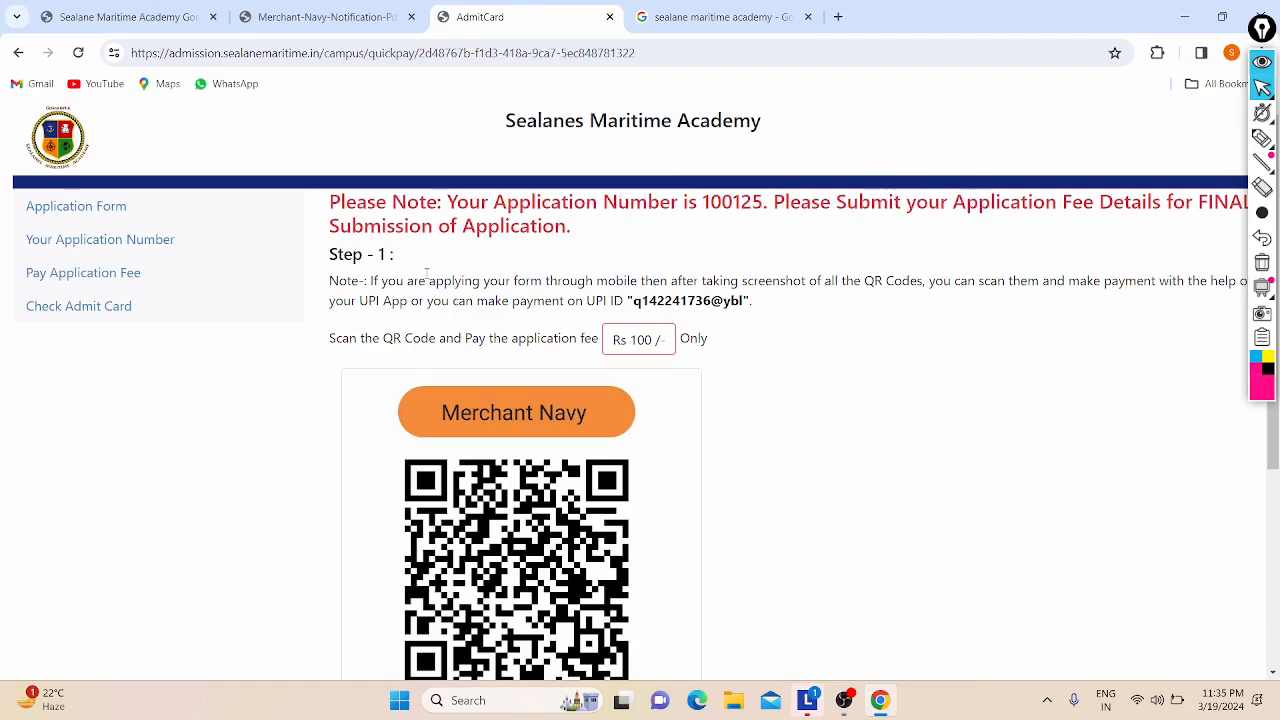
scroll(813, 165, down, 1)
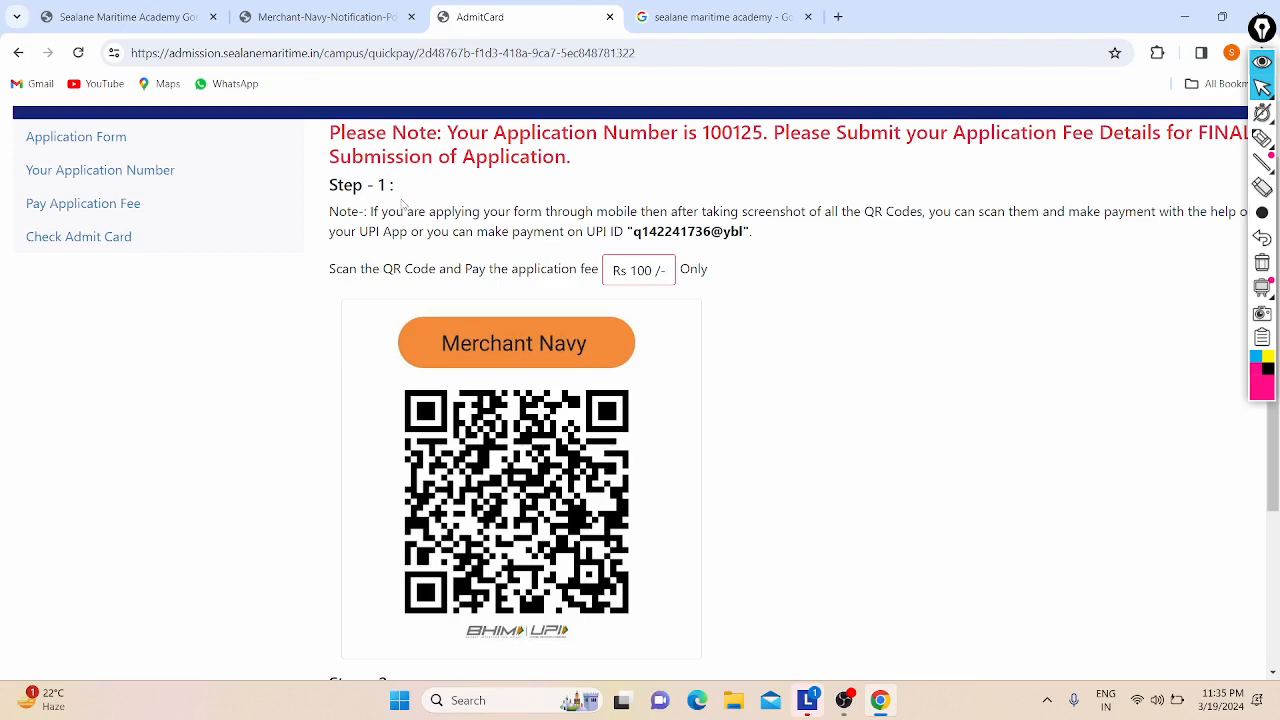
scroll(403, 204, down, 4)
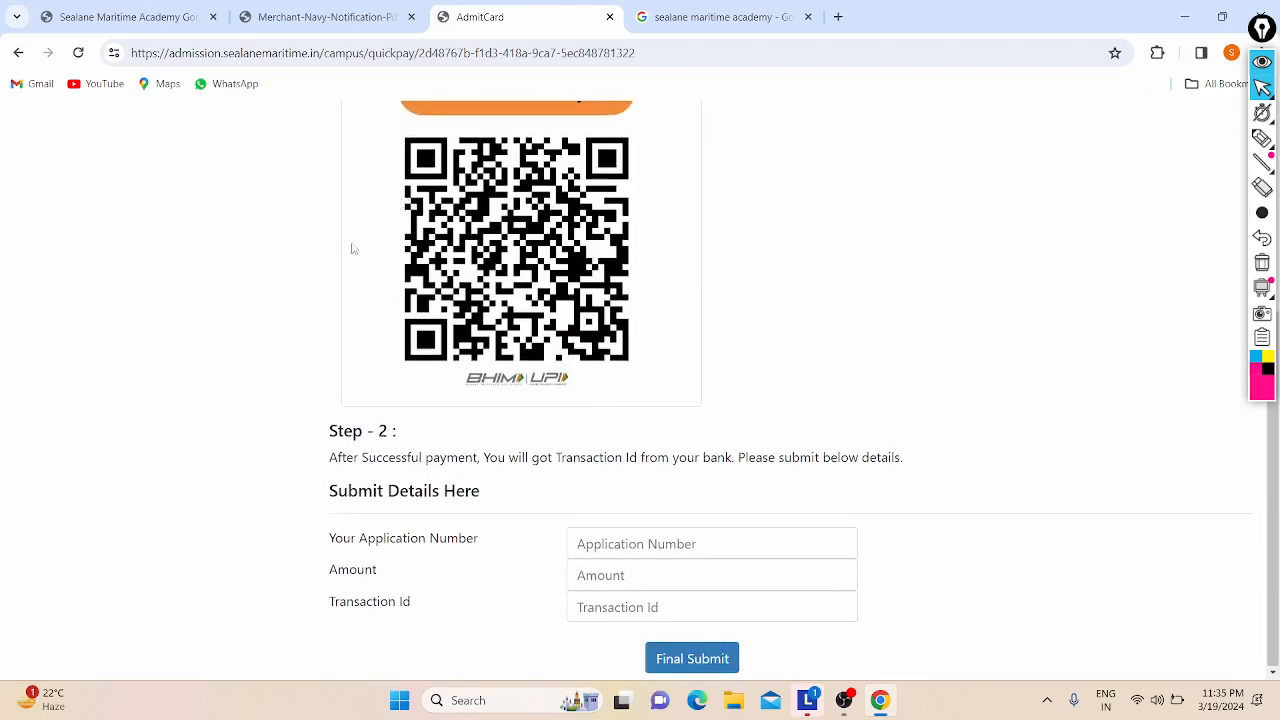
scroll(351, 249, up, 5)
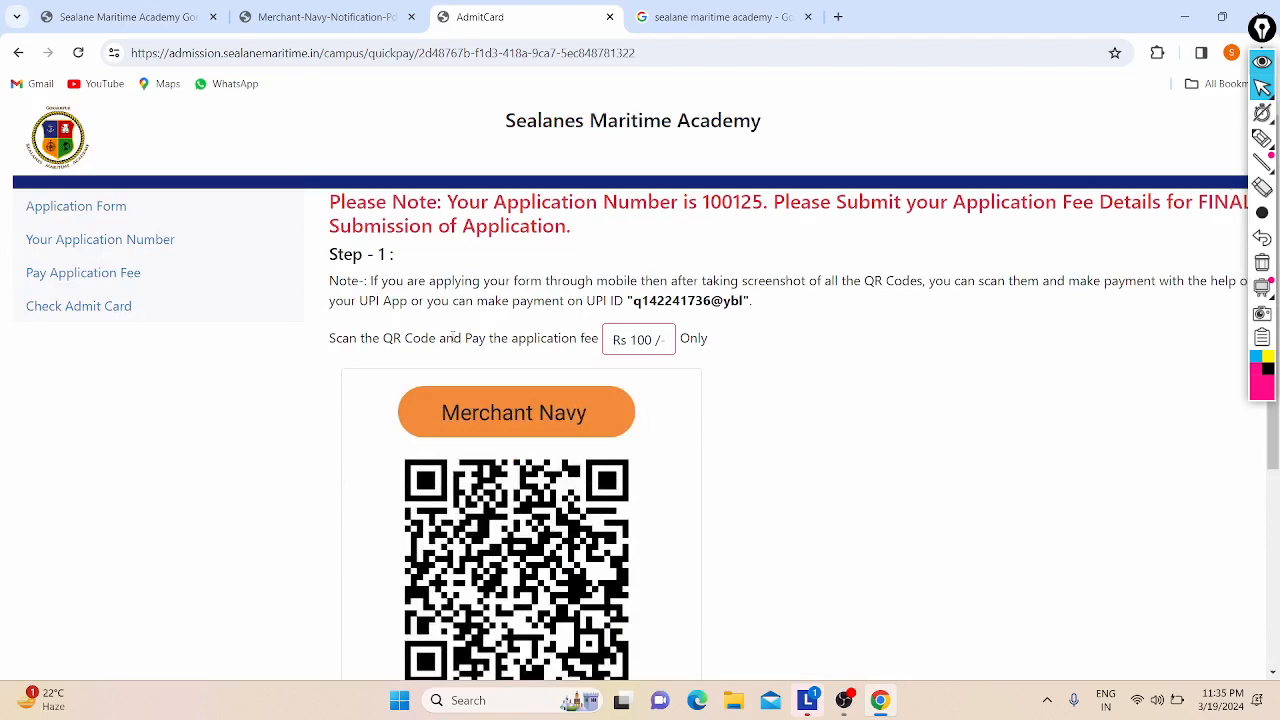
scroll(452, 337, down, 3)
Step: Enter the assigned application number and the amount 100 in the fee details form
click(610, 541)
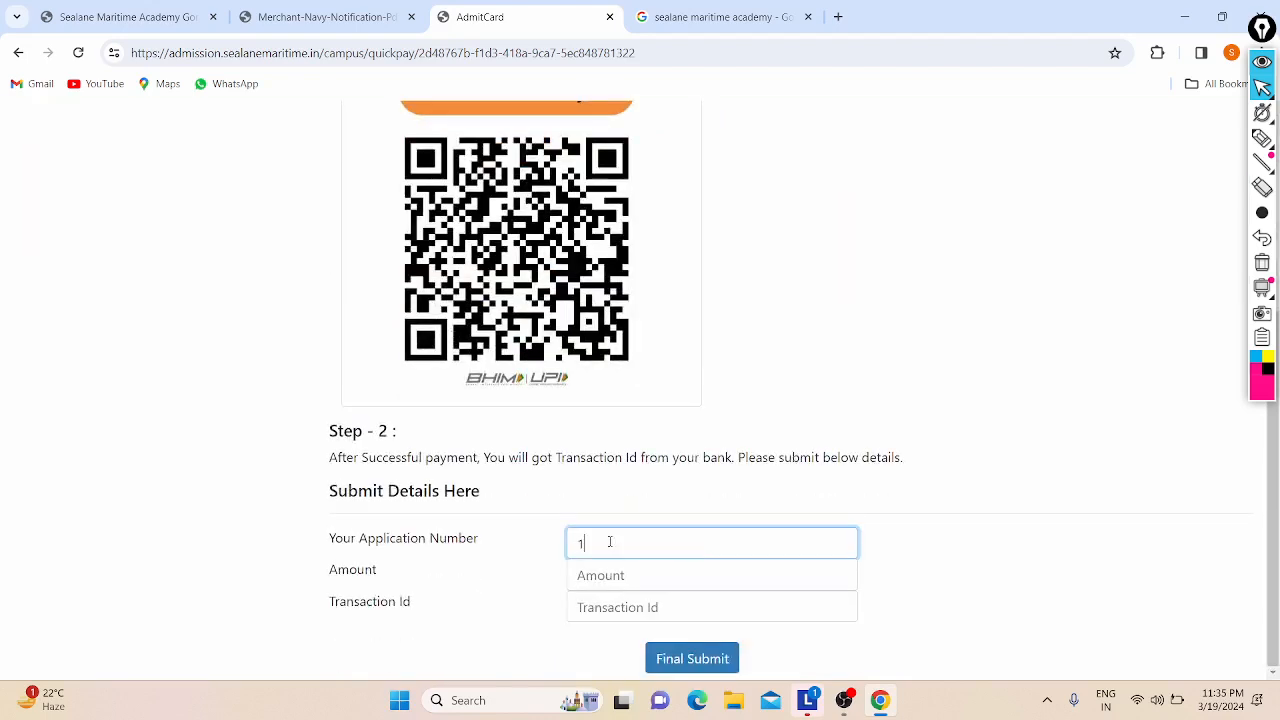
click(604, 580)
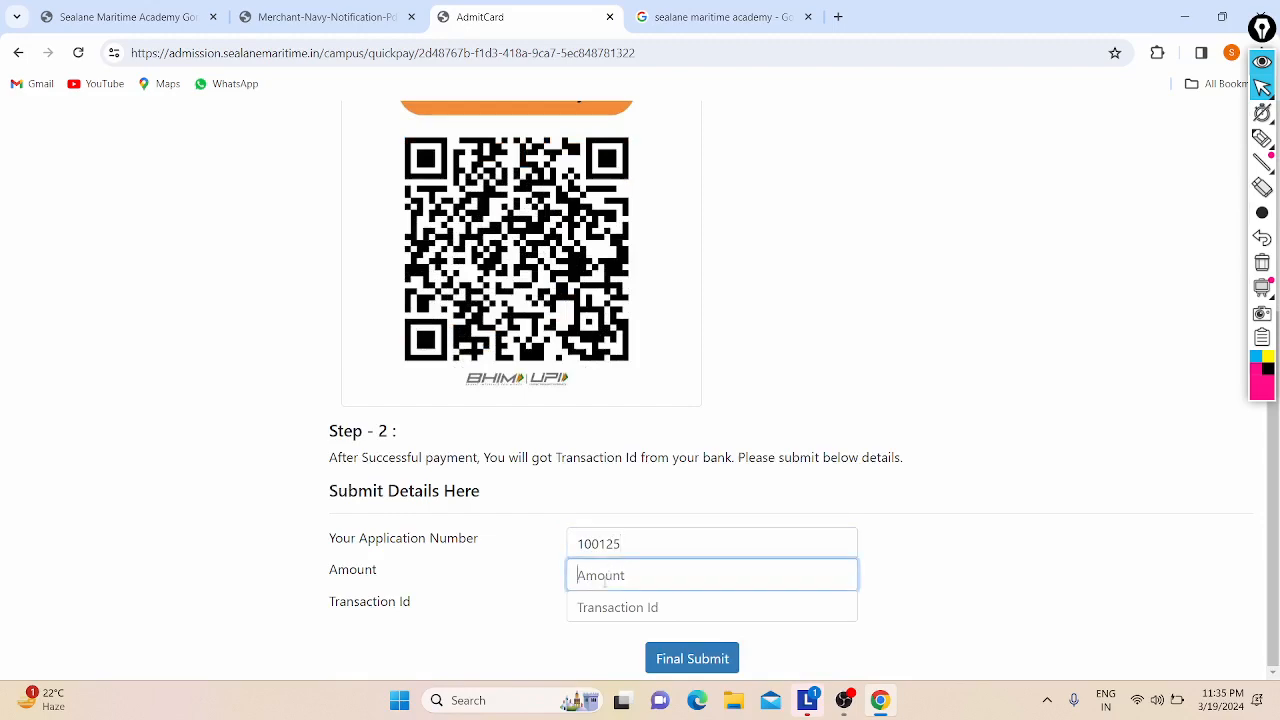
text(100)
Step: Read the form's note about the bank transaction ID before filling Transaction Id
click(592, 607)
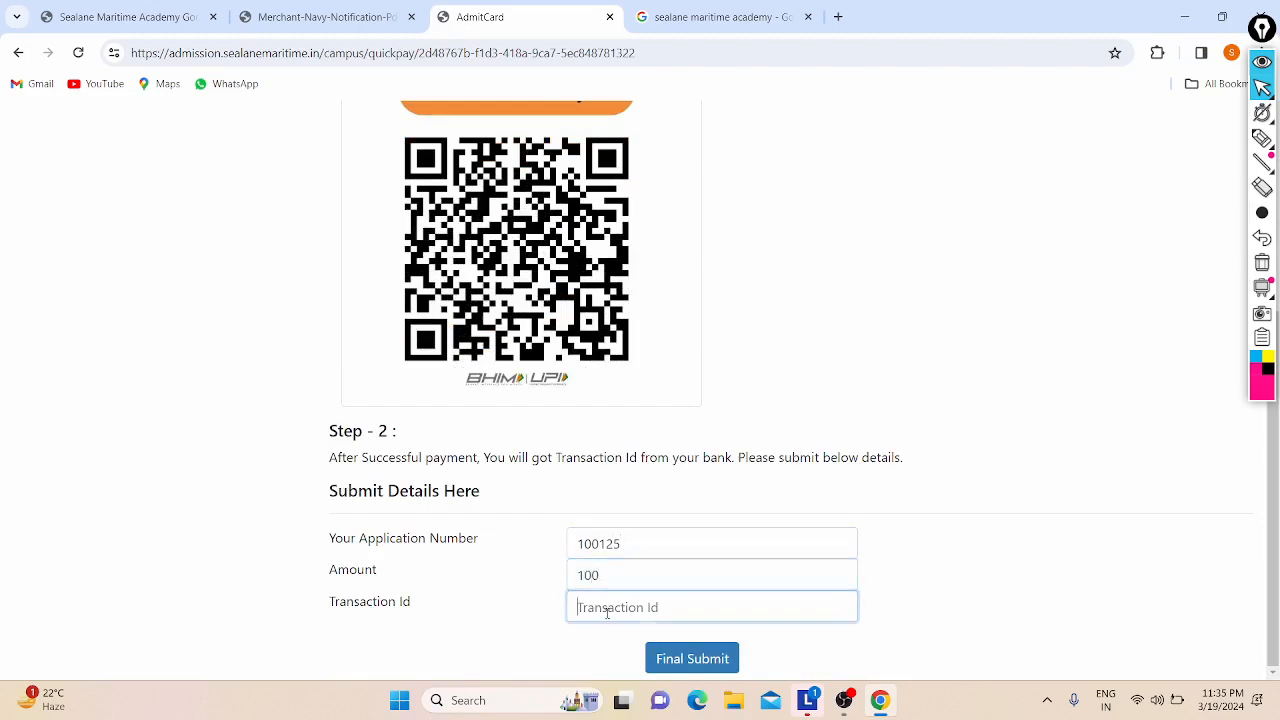
scroll(525, 574, up, 1)
scroll(280, 354, up, 2)
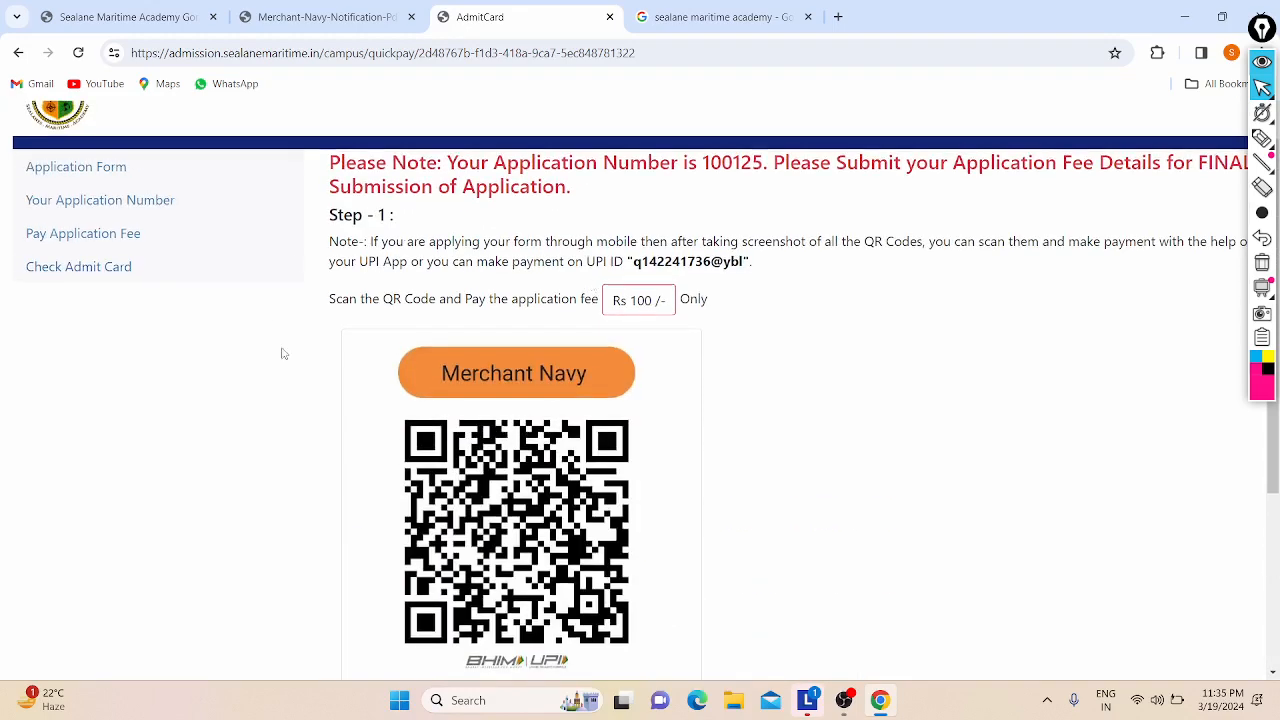
scroll(172, 318, down, 3)
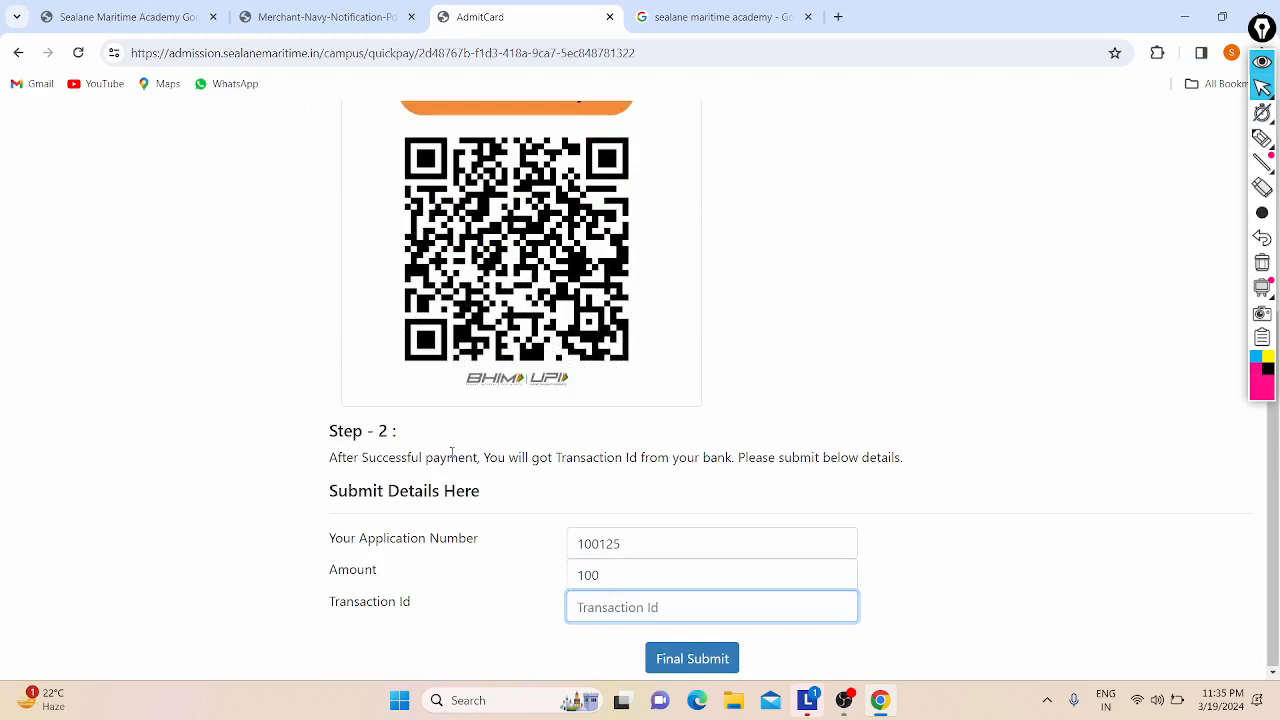
drag(447, 457, 585, 457)
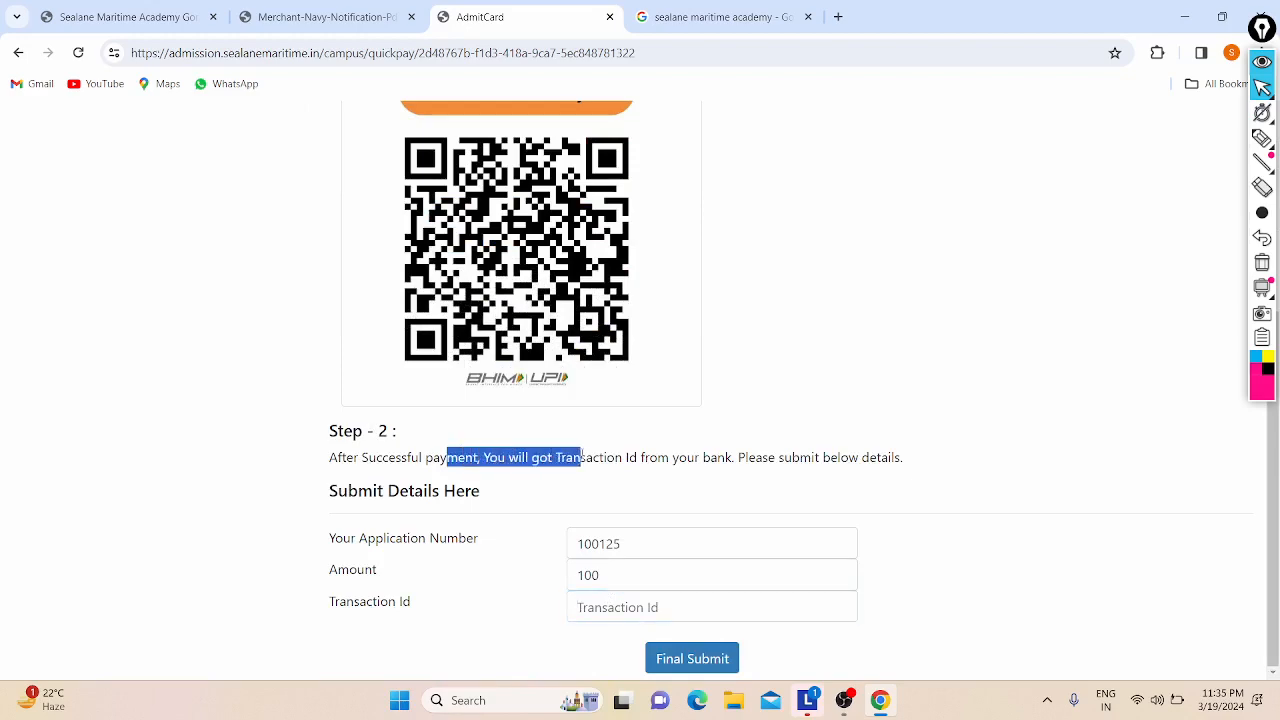
click(582, 455)
scroll(582, 455, up, 3)
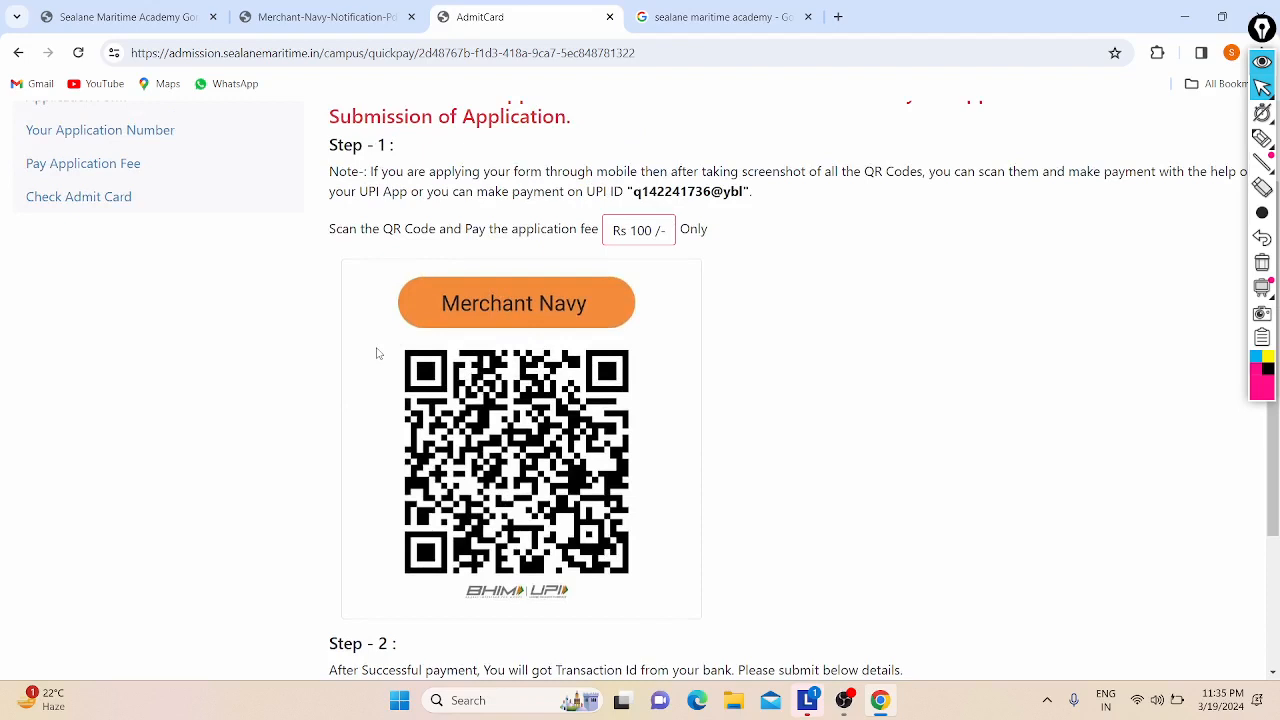
scroll(378, 353, down, 2)
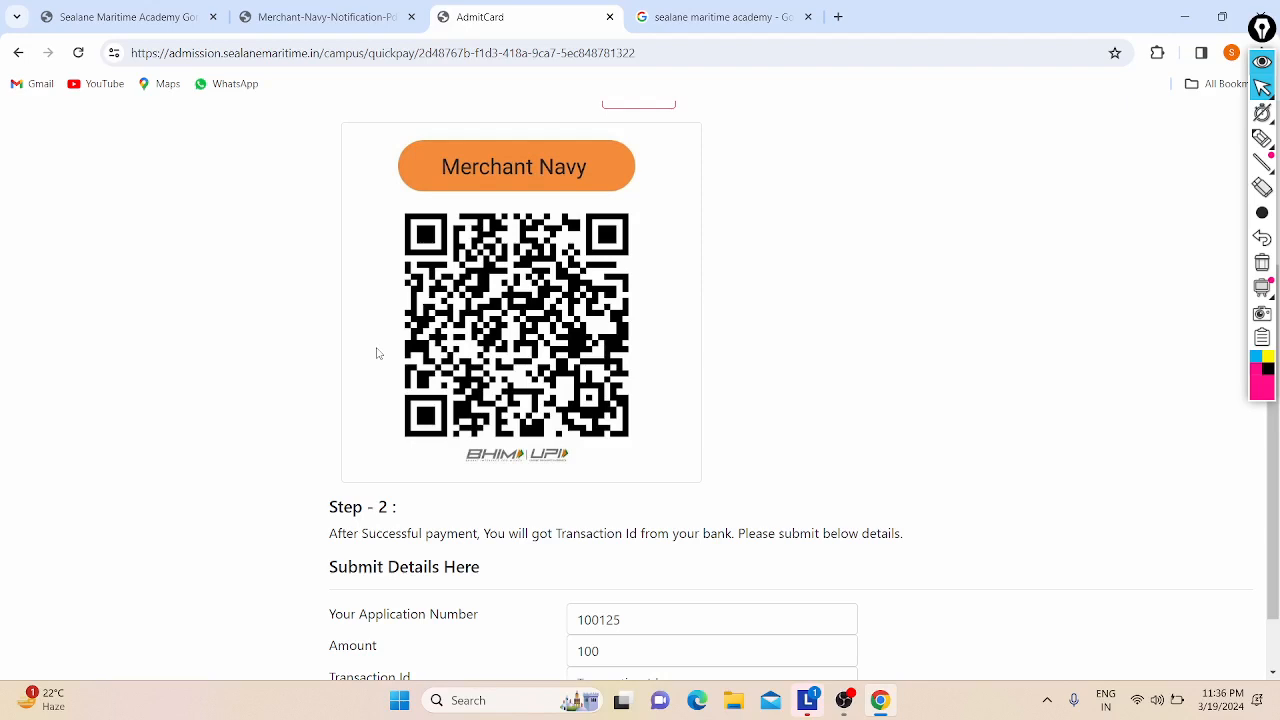
scroll(377, 353, down, 1)
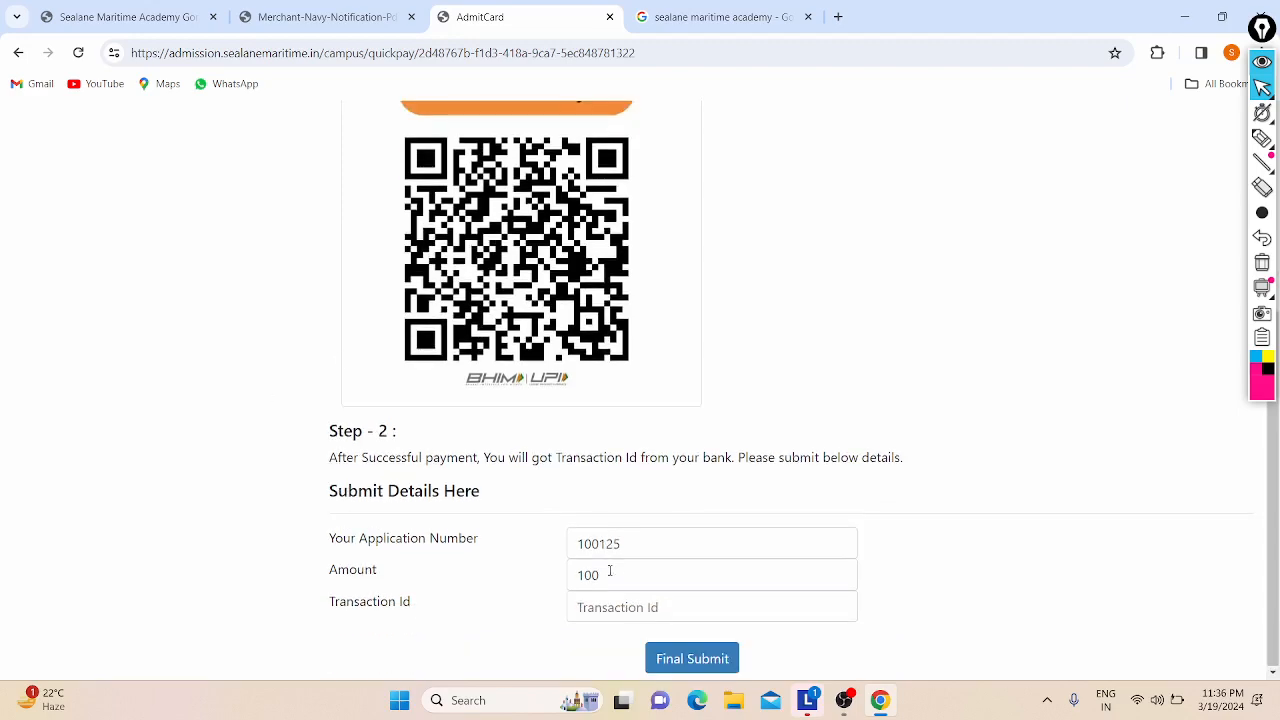
scroll(615, 574, up, 4)
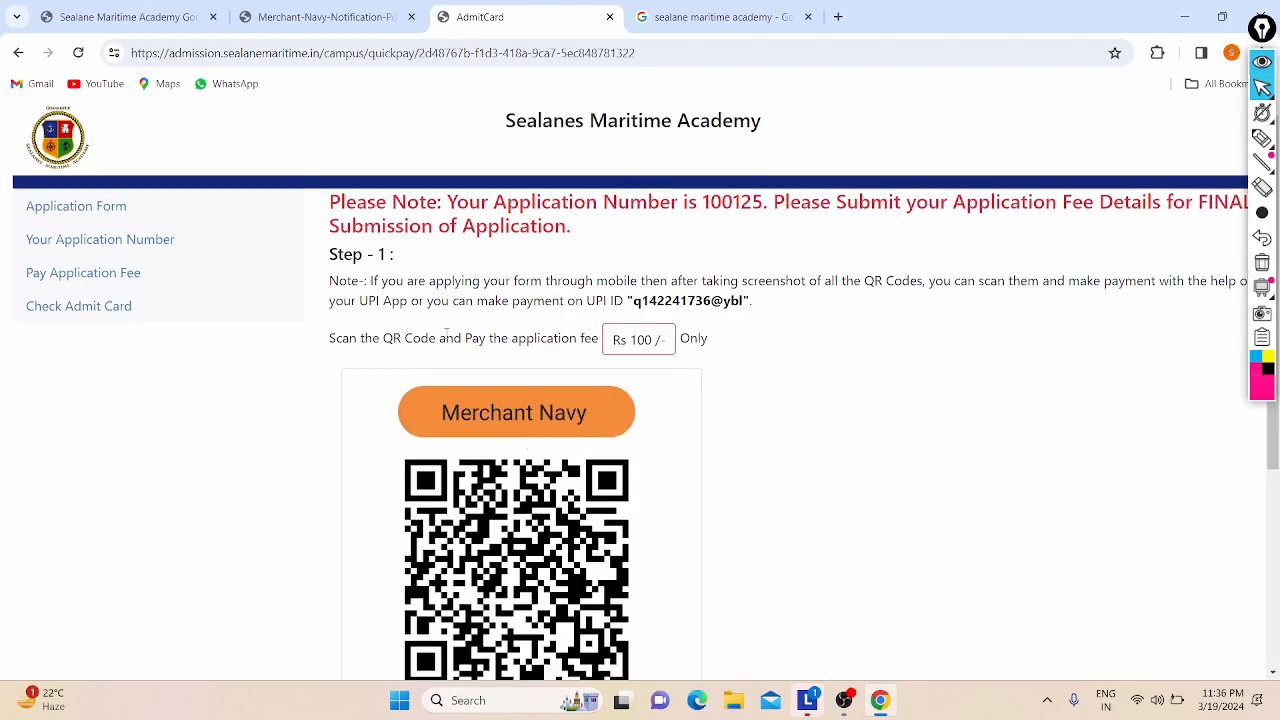
scroll(338, 370, down, 4)
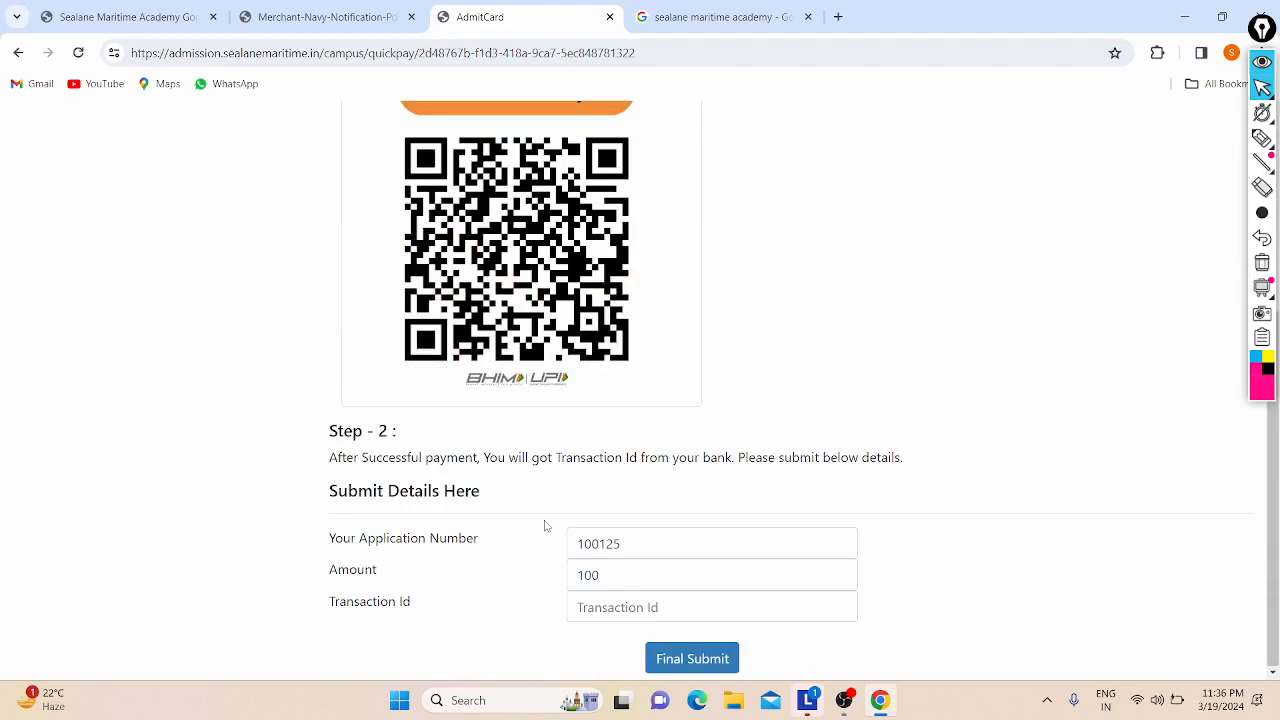
Step: Enter the transaction ID received from the bank in the Transaction Id field
click(632, 610)
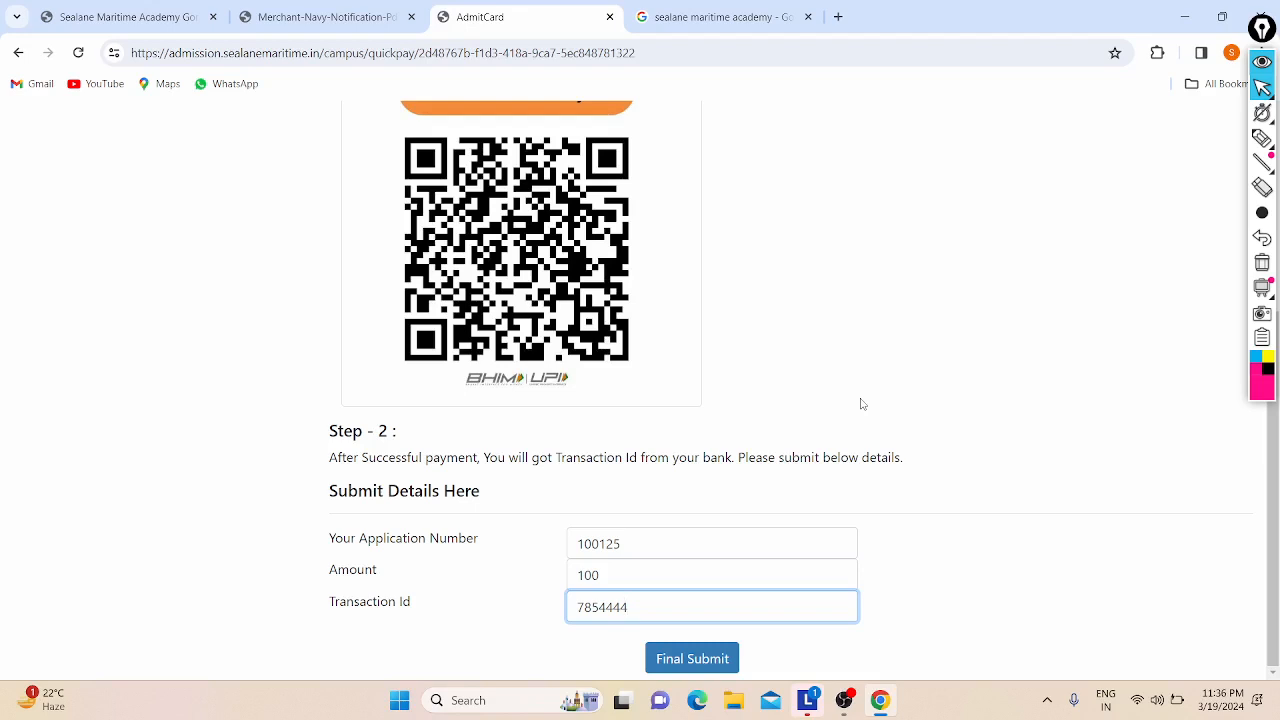
scroll(774, 287, up, 3)
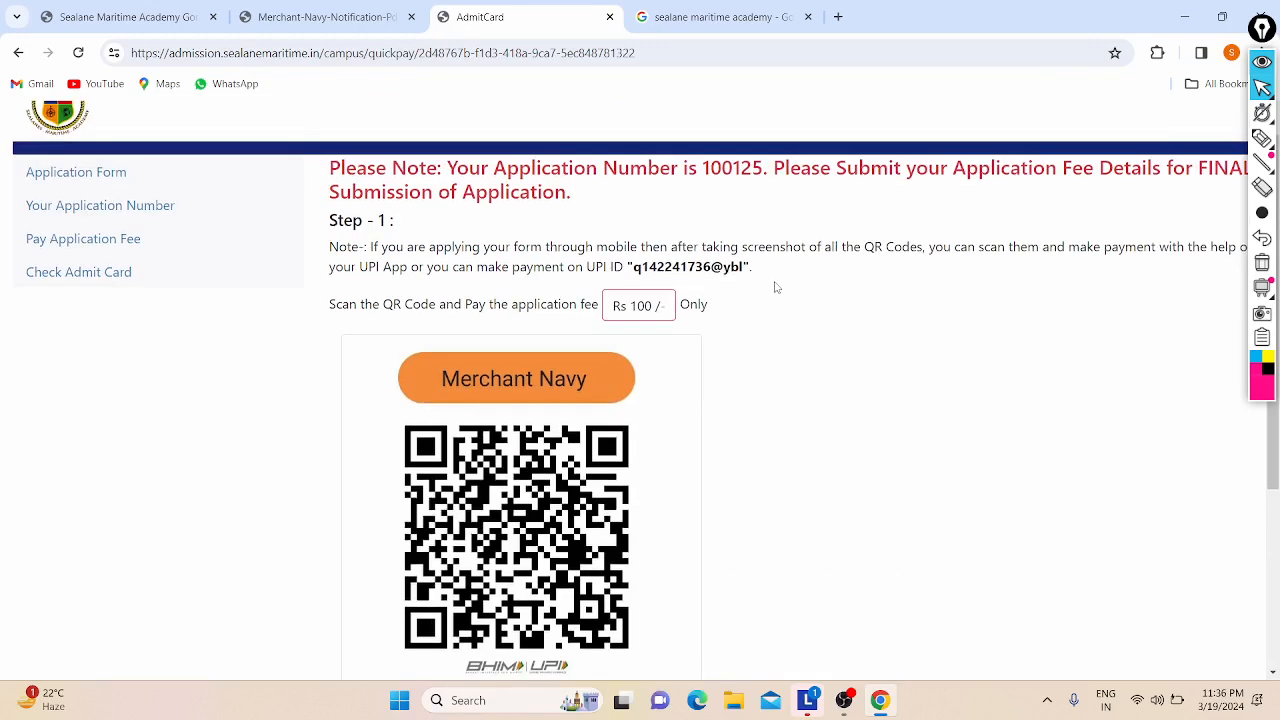
scroll(774, 287, down, 3)
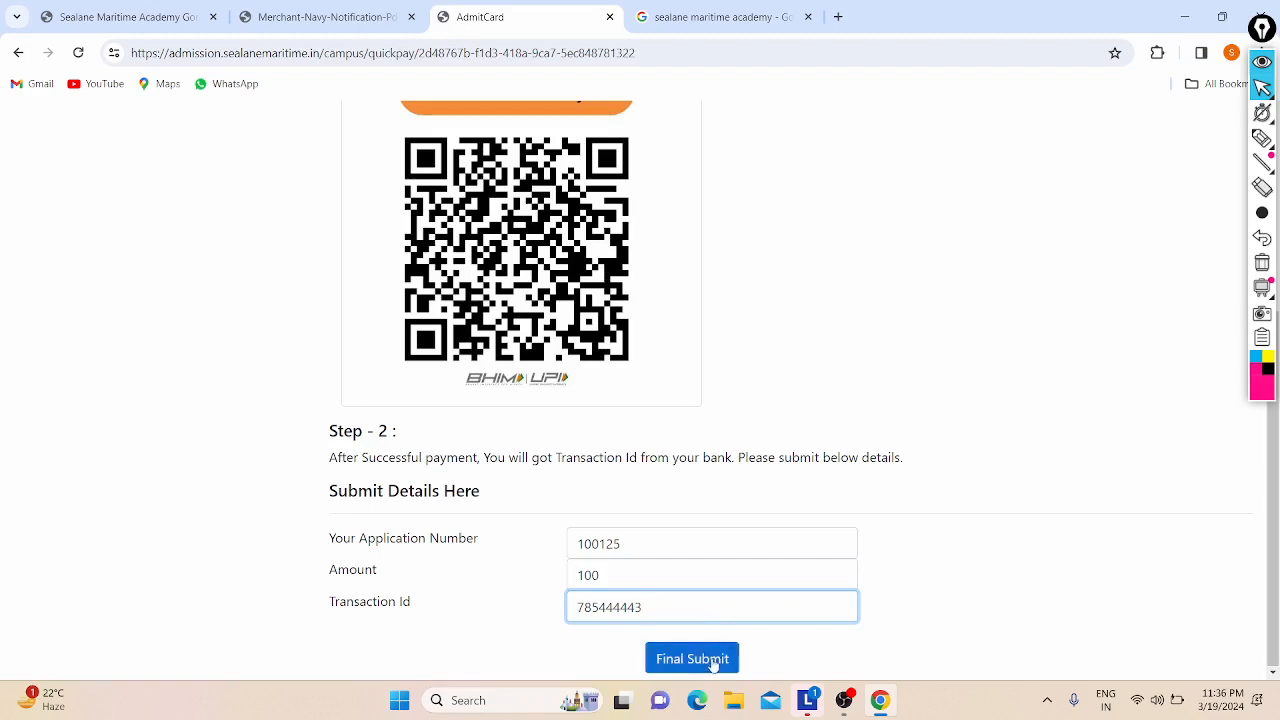
scroll(768, 328, up, 3)
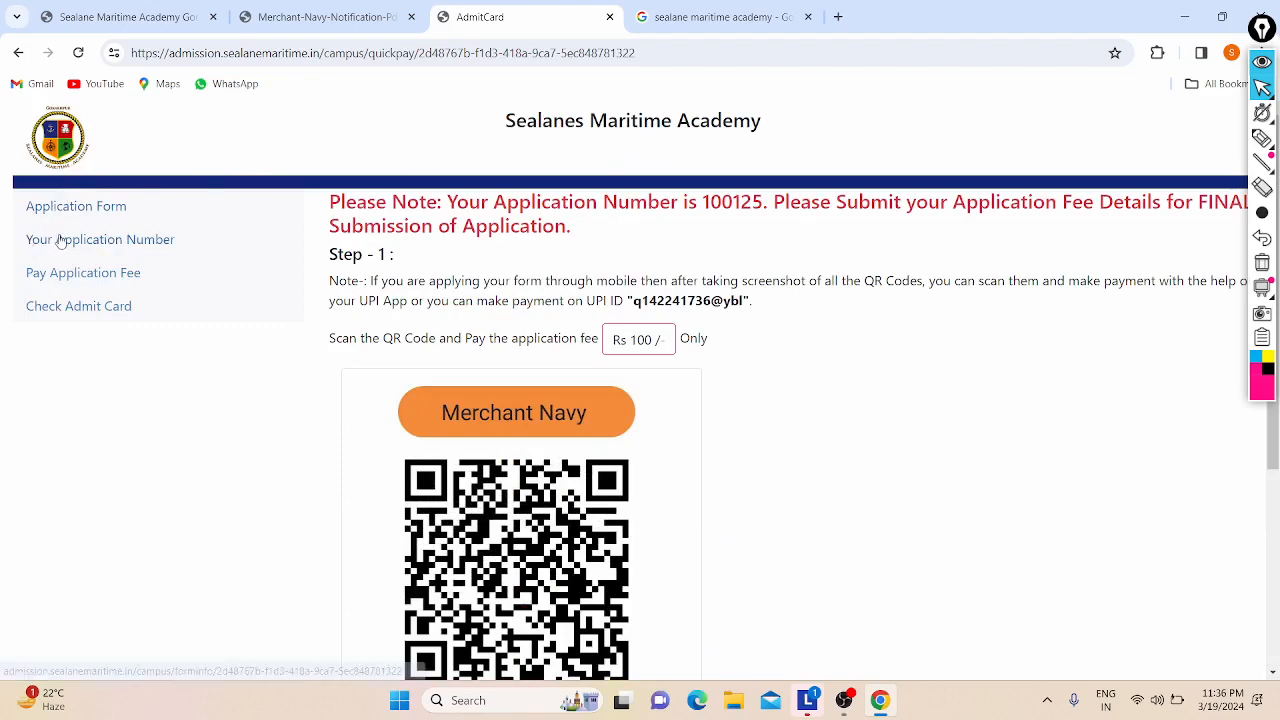
scroll(294, 366, down, 3)
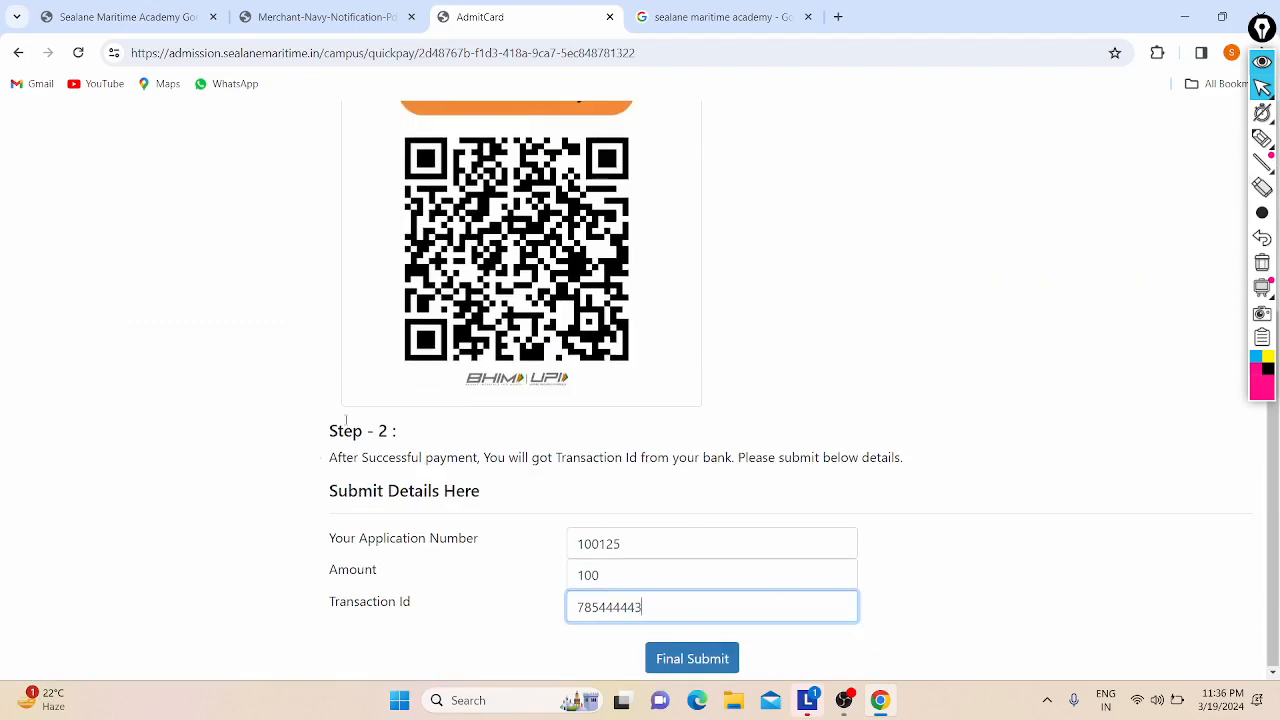
scroll(232, 397, up, 3)
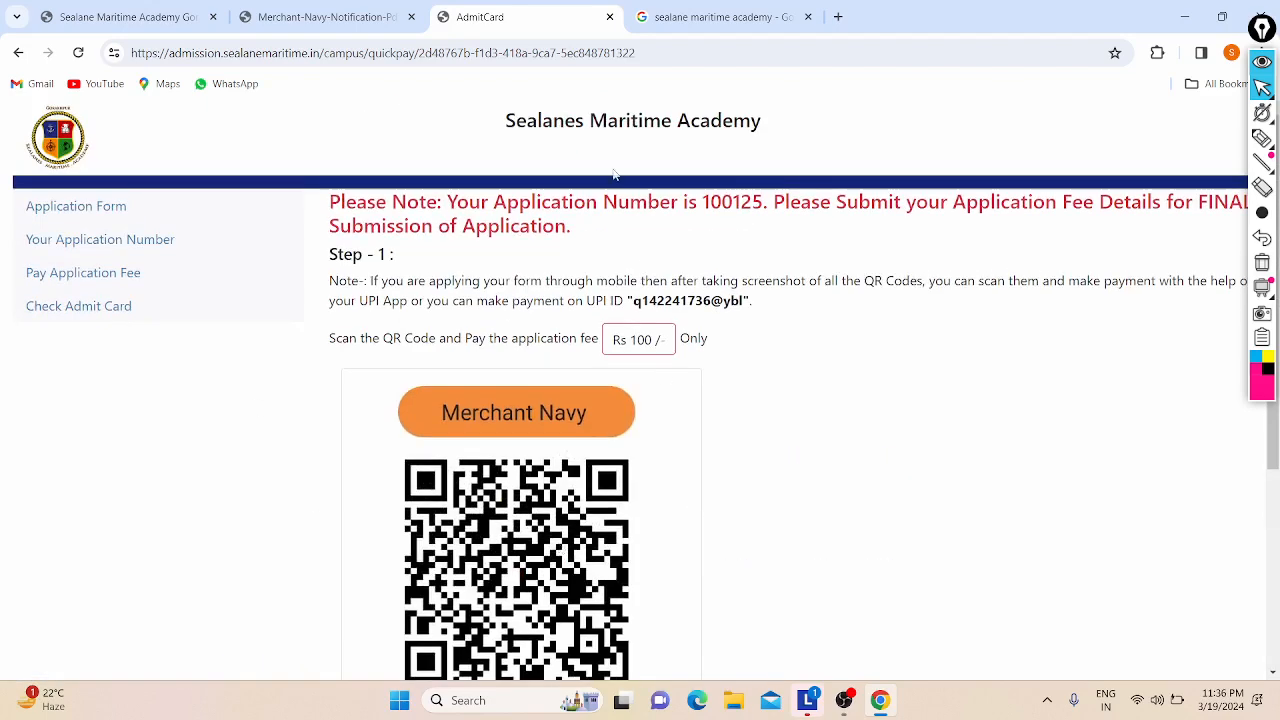
scroll(226, 406, down, 3)
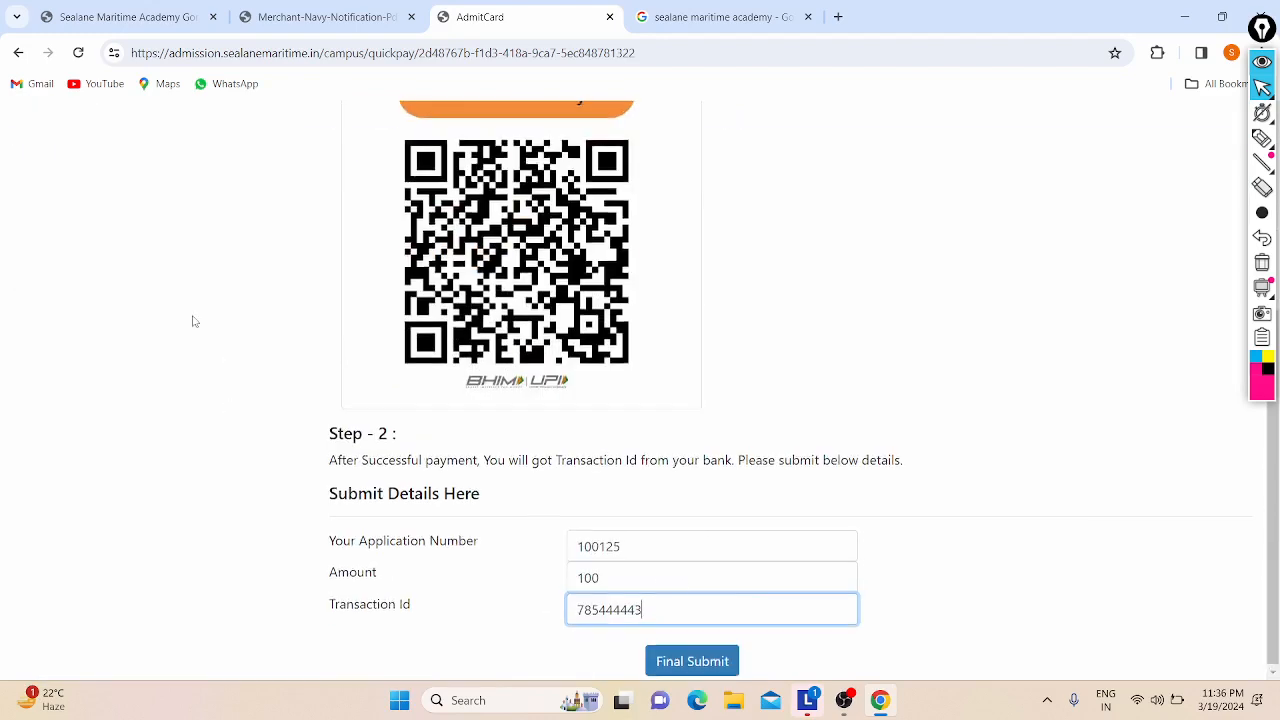
scroll(194, 321, up, 3)
Step: Review the completed fee form, return to the academy homepage tab and minimize the browser
scroll(345, 490, down, 3)
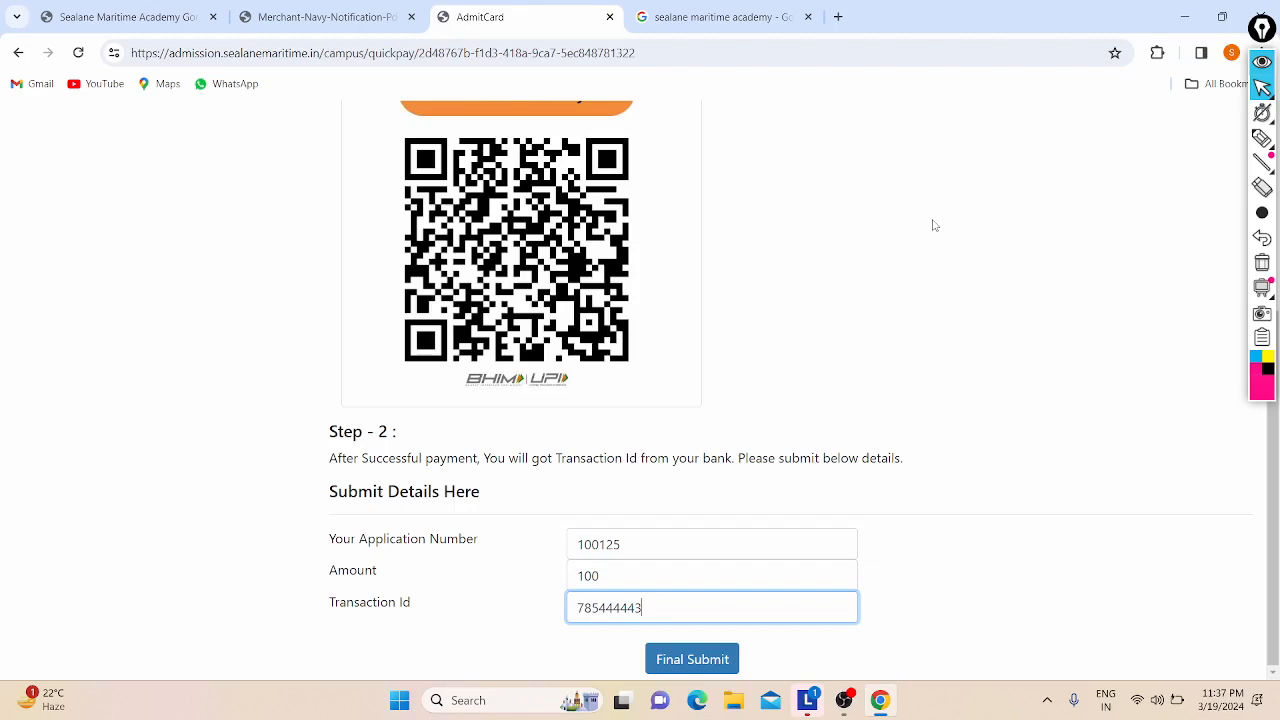
scroll(934, 225, up, 3)
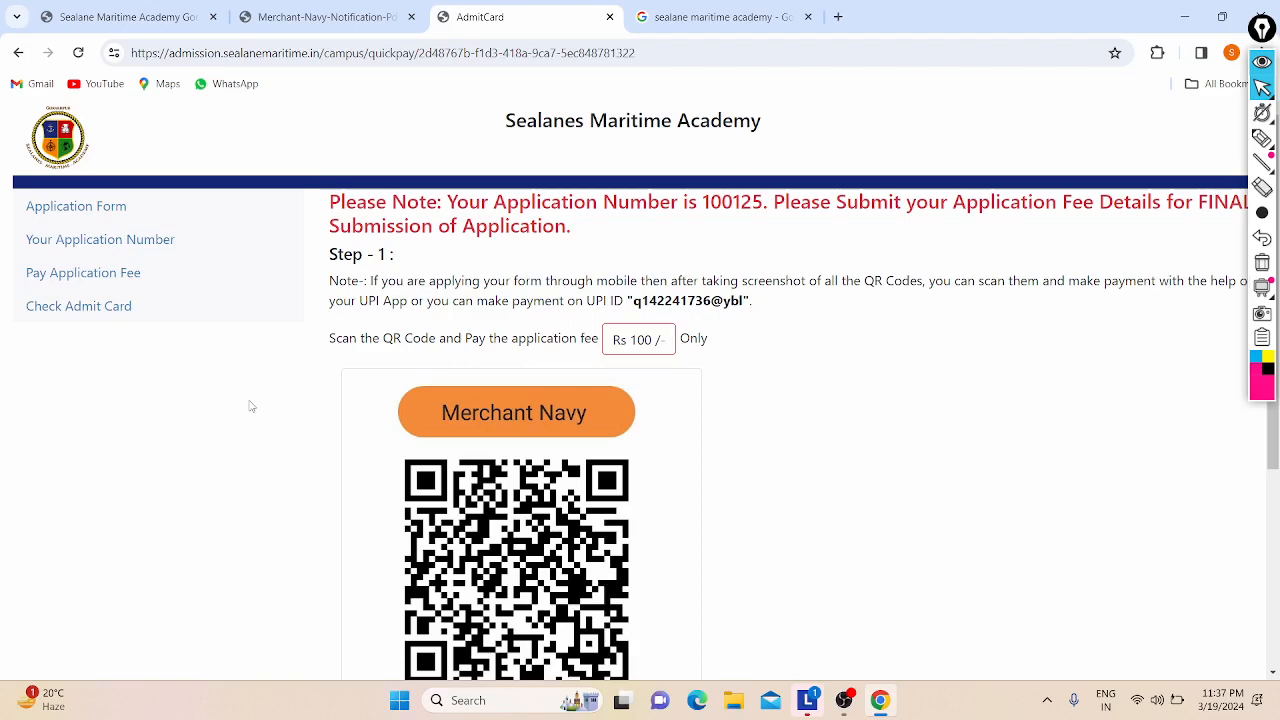
scroll(251, 405, down, 2)
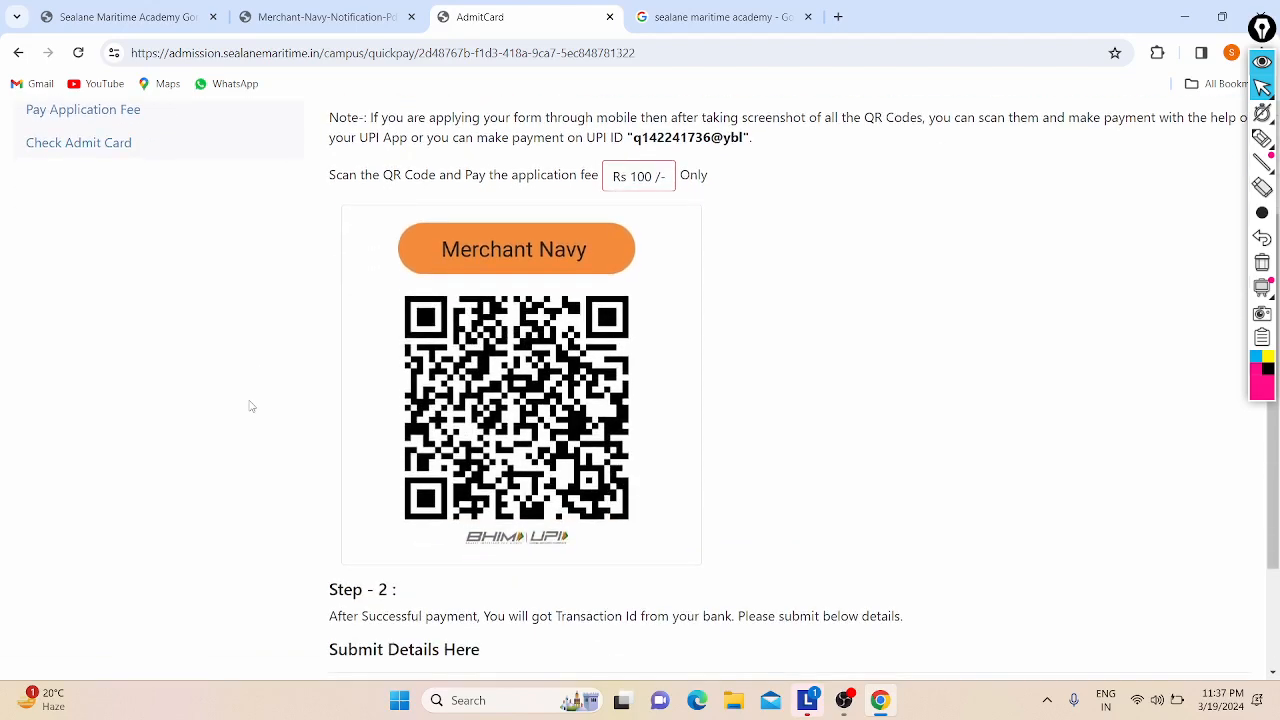
scroll(251, 405, down, 2)
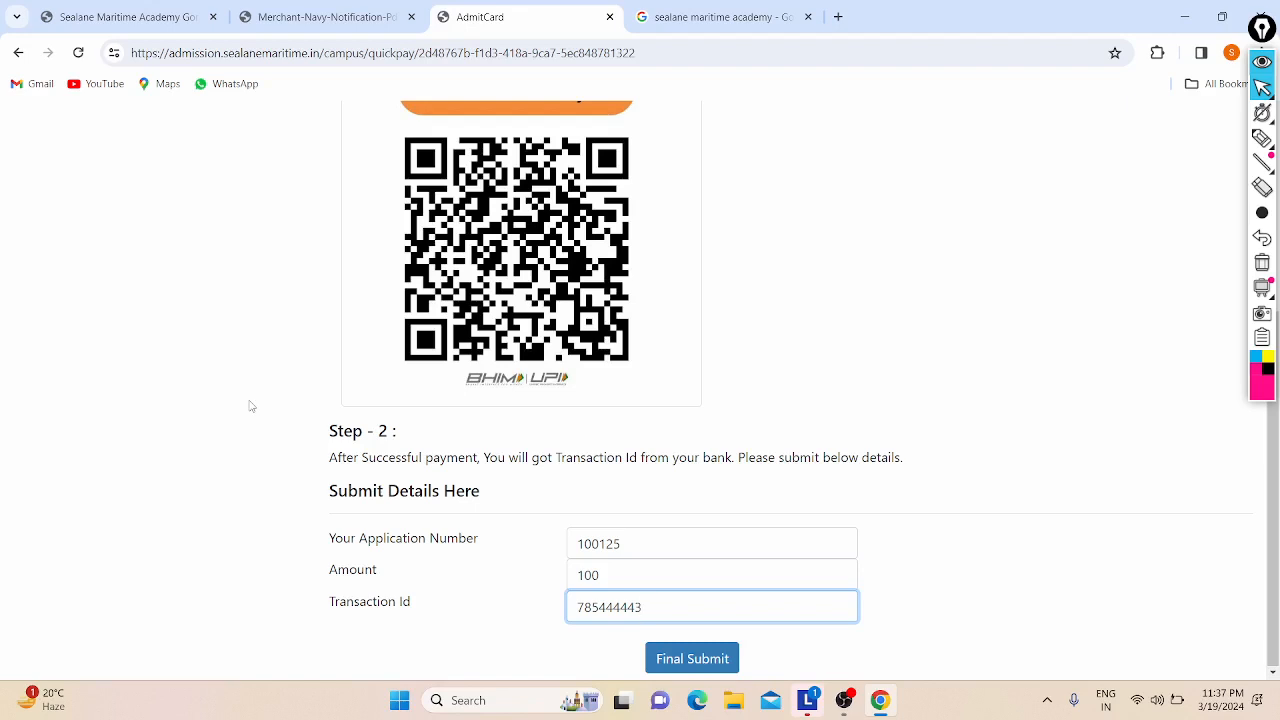
scroll(251, 405, up, 10)
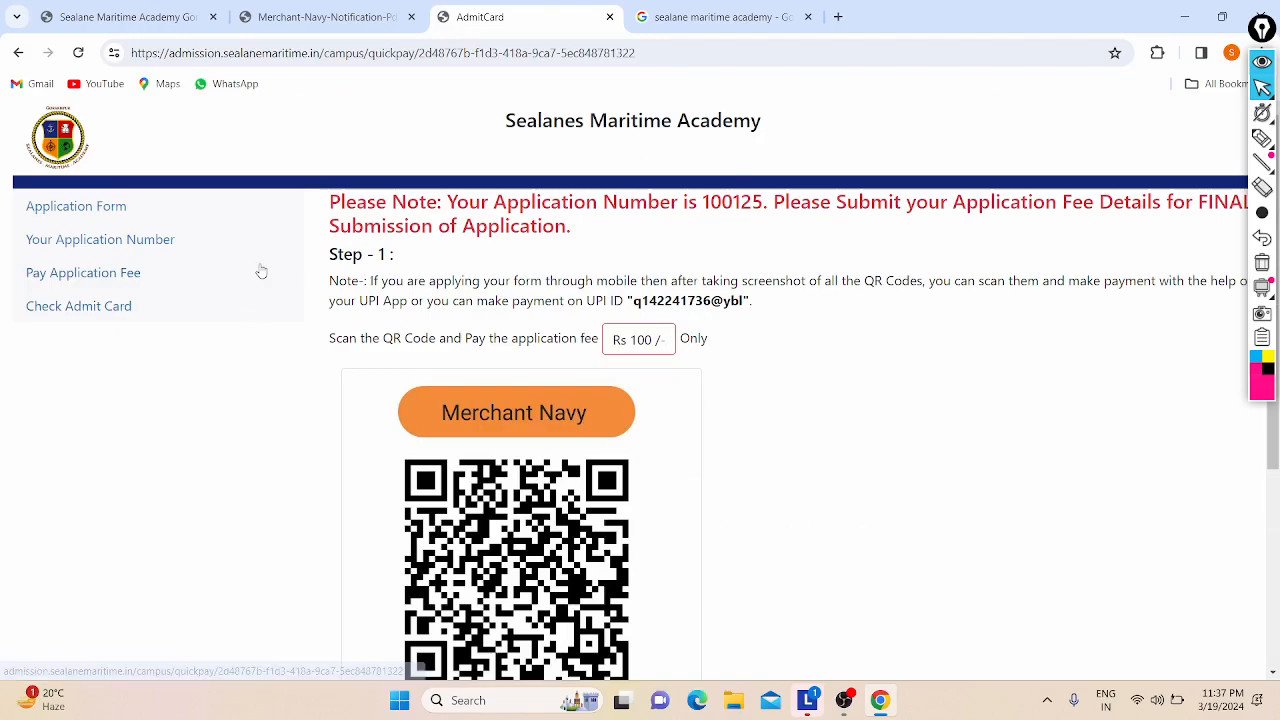
click(133, 7)
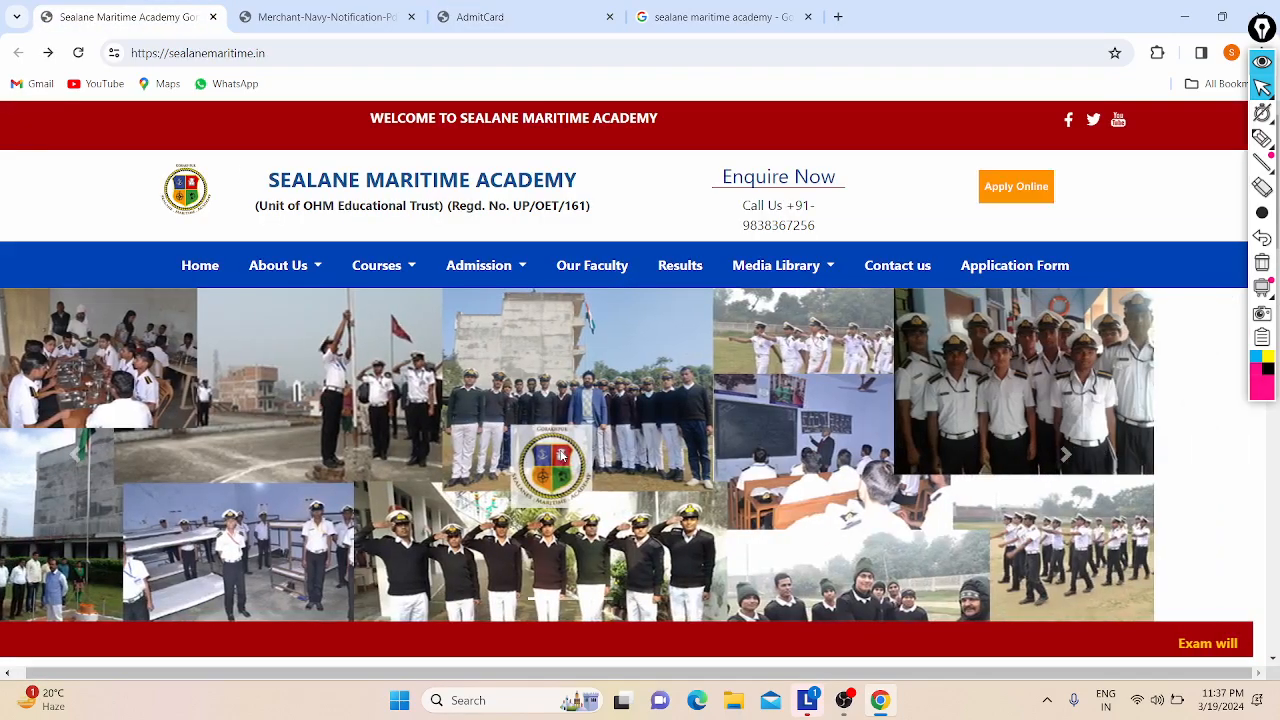
click(880, 699)
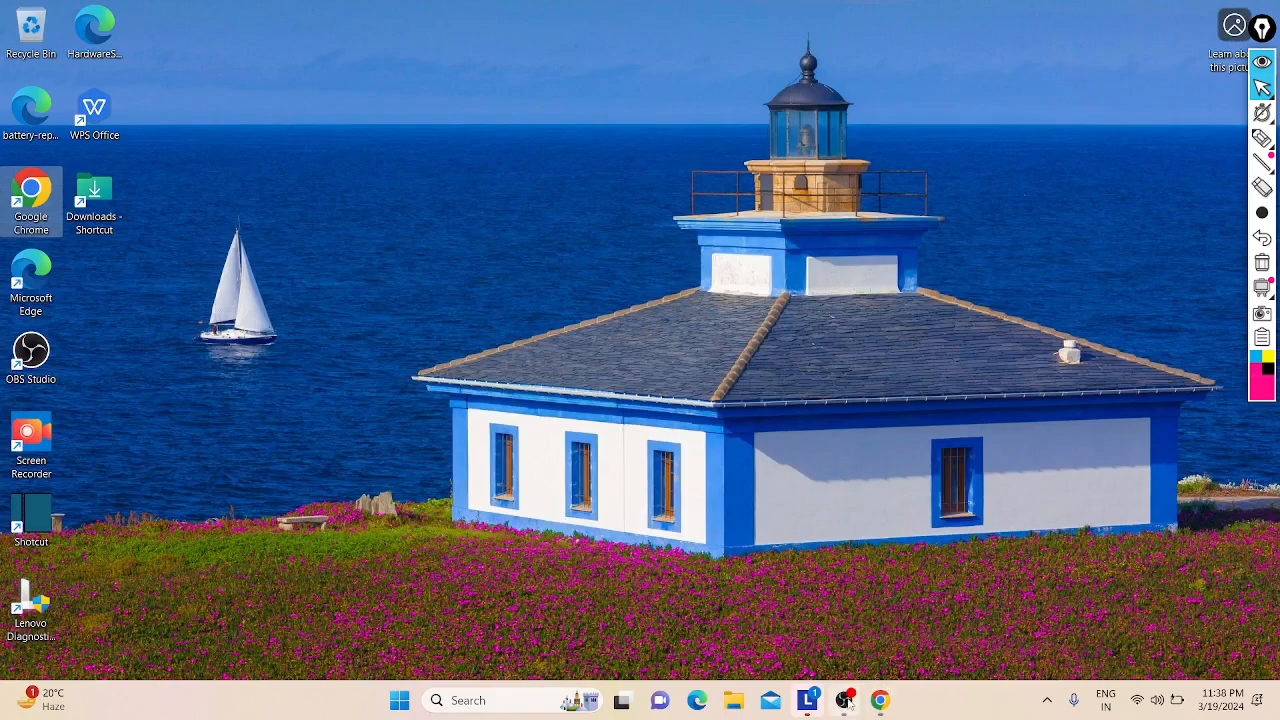